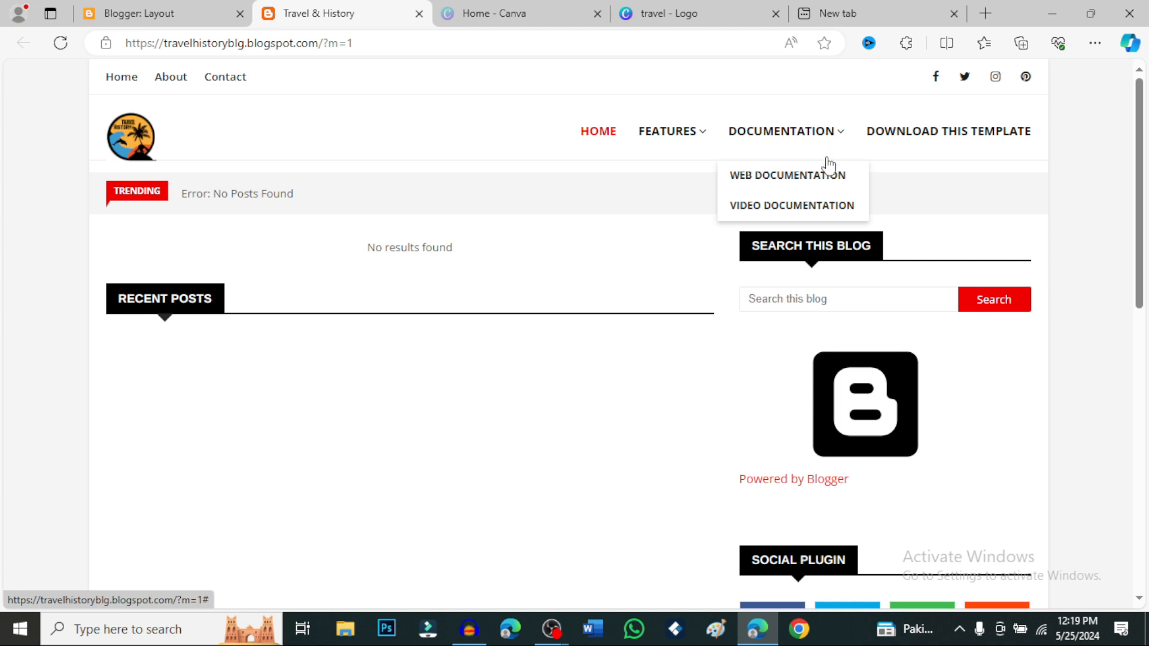
- Open the blog template's Web Documentation link in a new tab
right_click(818, 174)
click(867, 191)
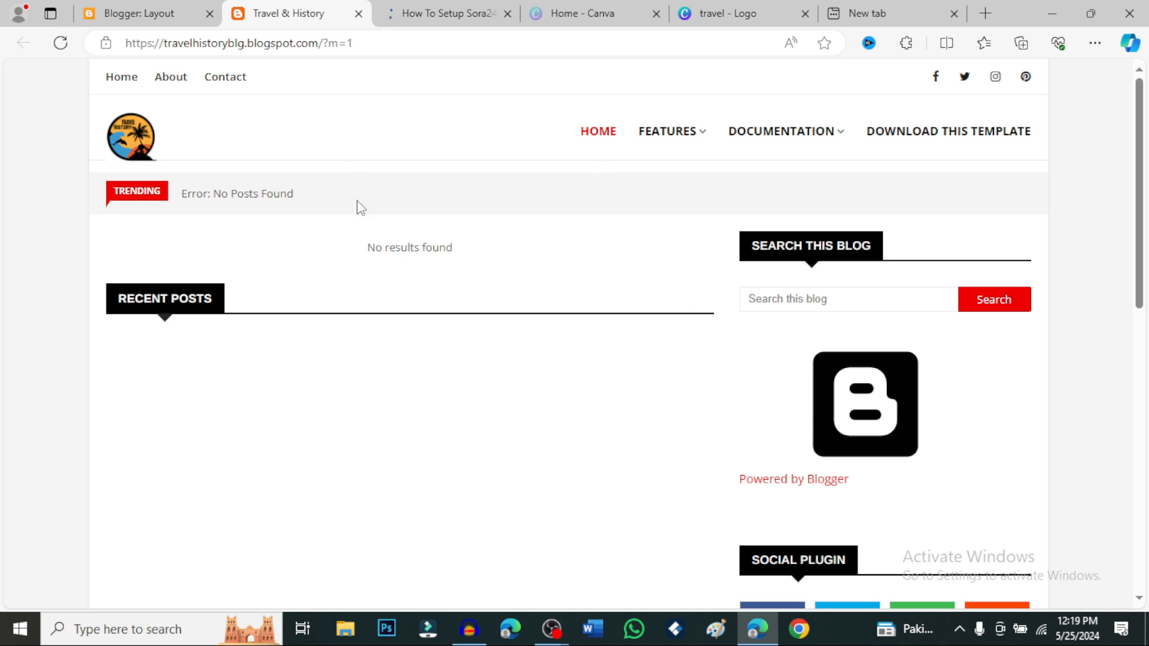
- Switch to Canva and create a new blank Logo design at 500 × 500 px
click(562, 13)
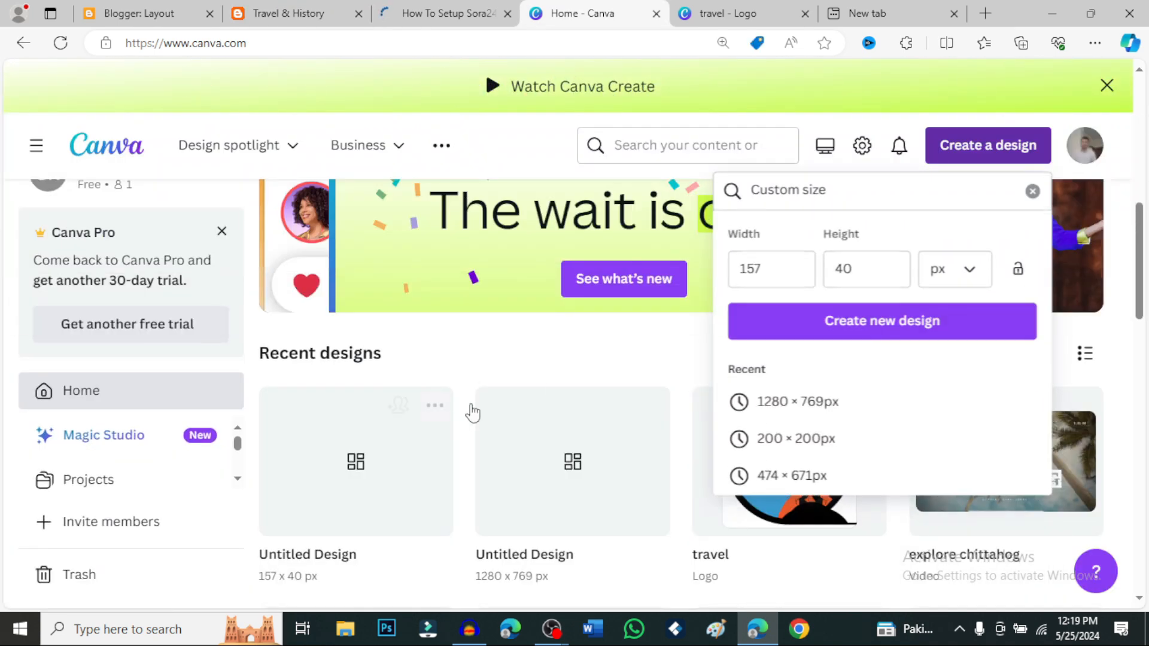
click(983, 157)
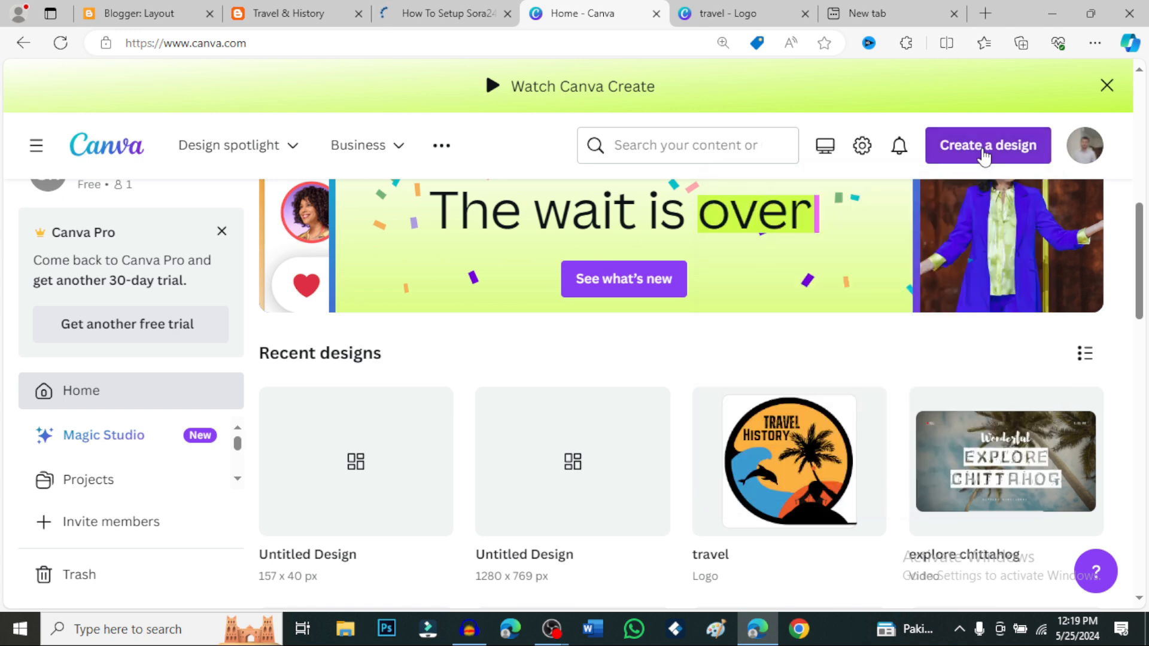
click(984, 158)
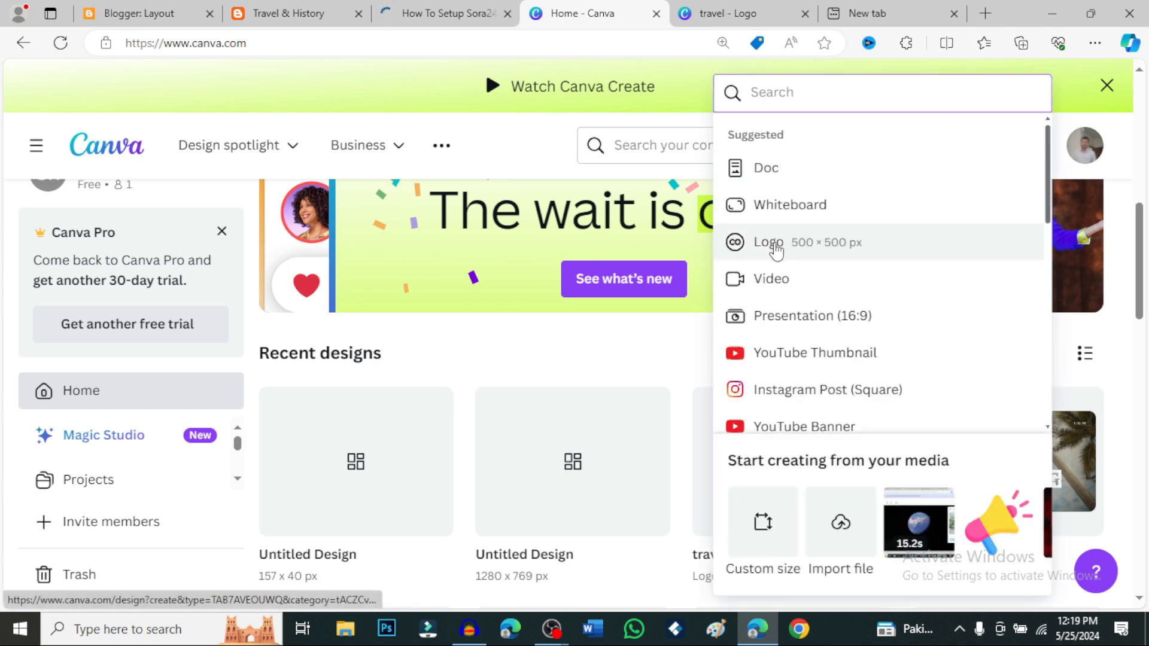
click(821, 246)
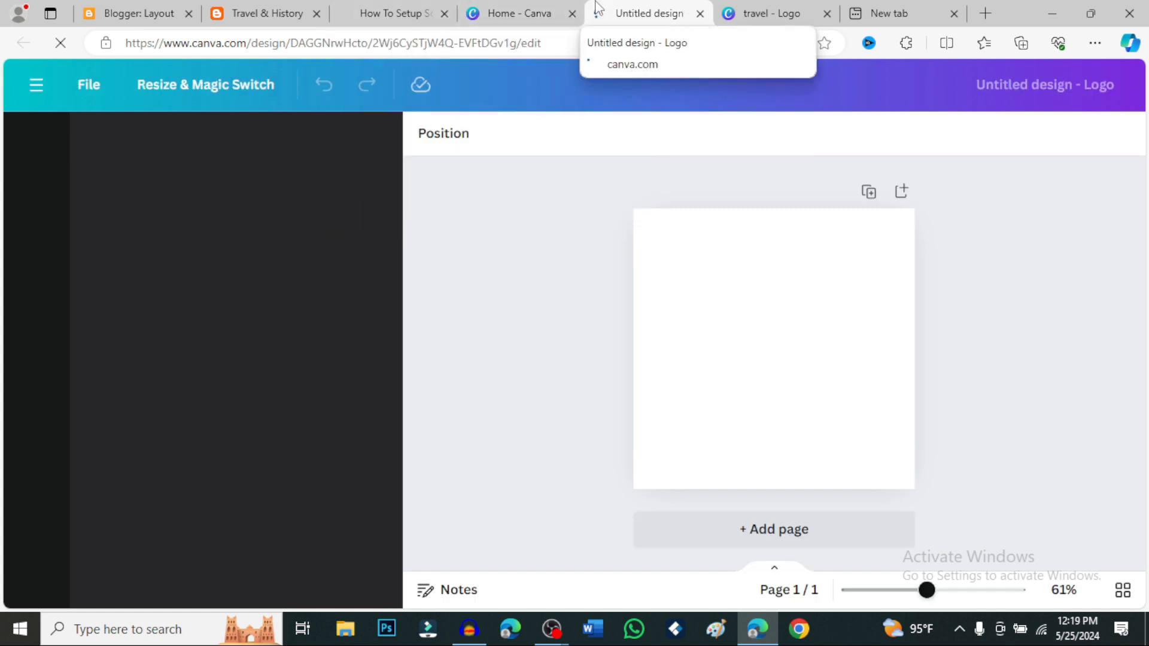
- Check the existing travel logo design and go back to its Website Logo template search
click(776, 15)
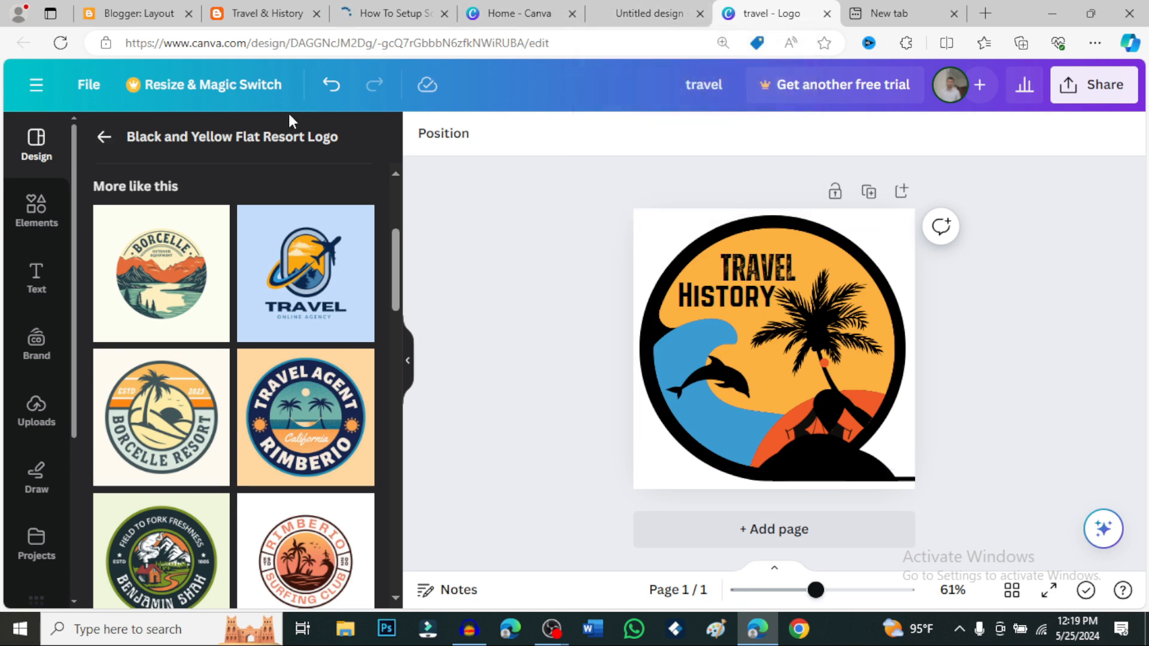
click(104, 136)
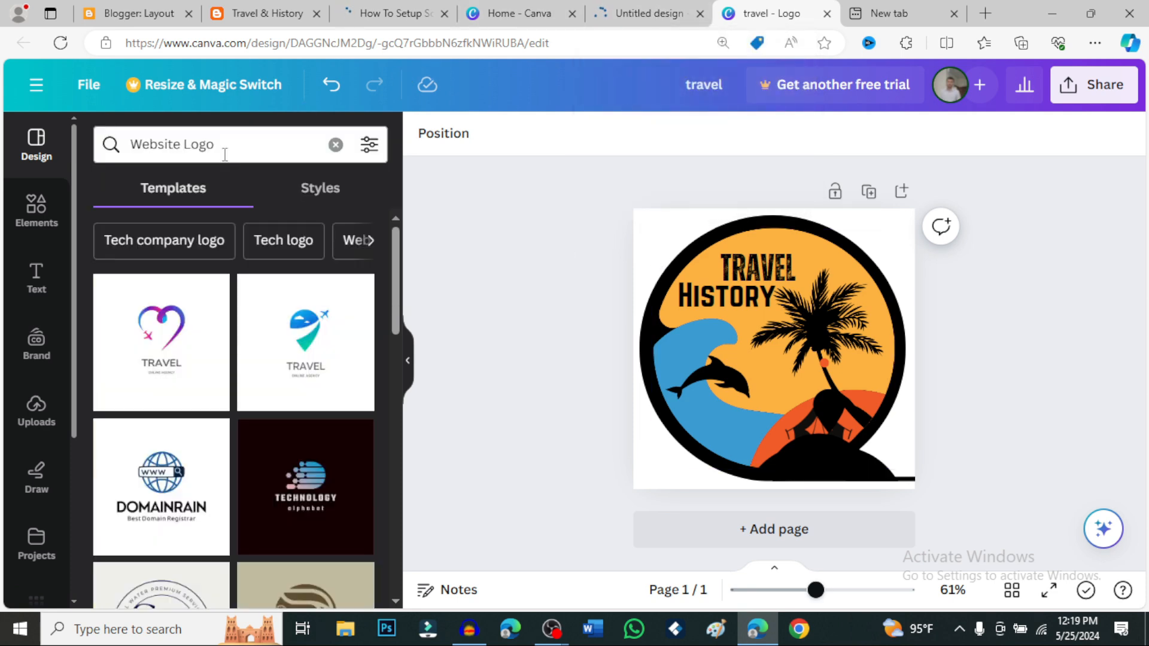
click(250, 138)
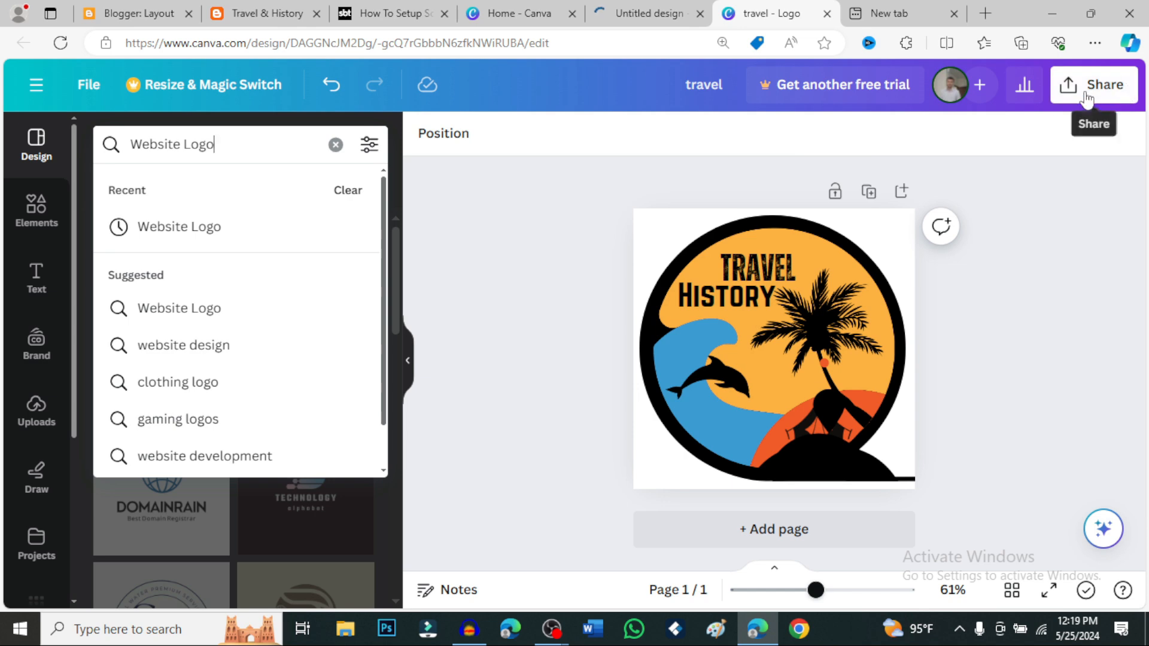
- Switch to Blogger, reload the Layout page of the Travel & History blog and compare it with the live blog
click(257, 13)
click(123, 24)
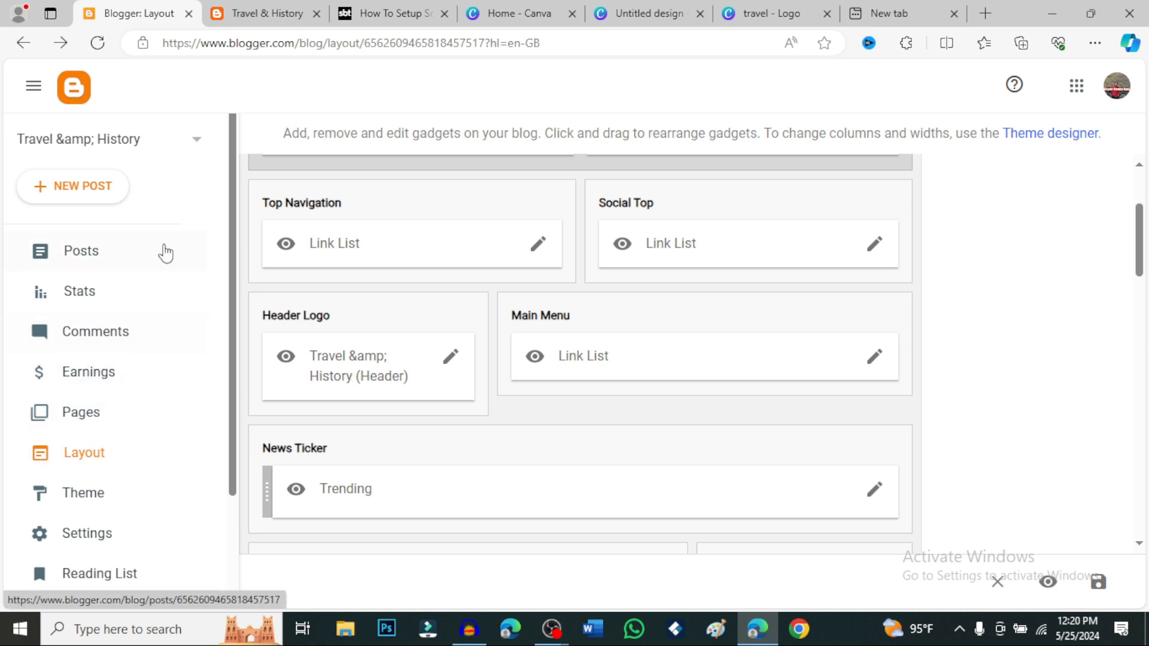
click(276, 11)
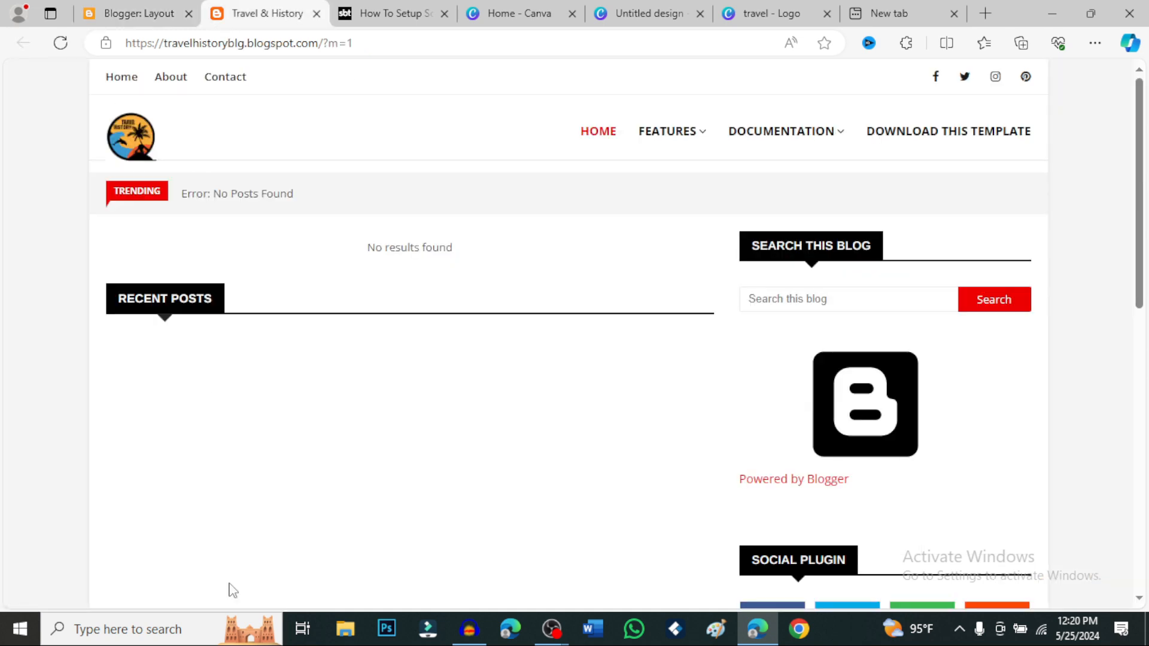
click(141, 14)
scroll(105, 303, down, 2)
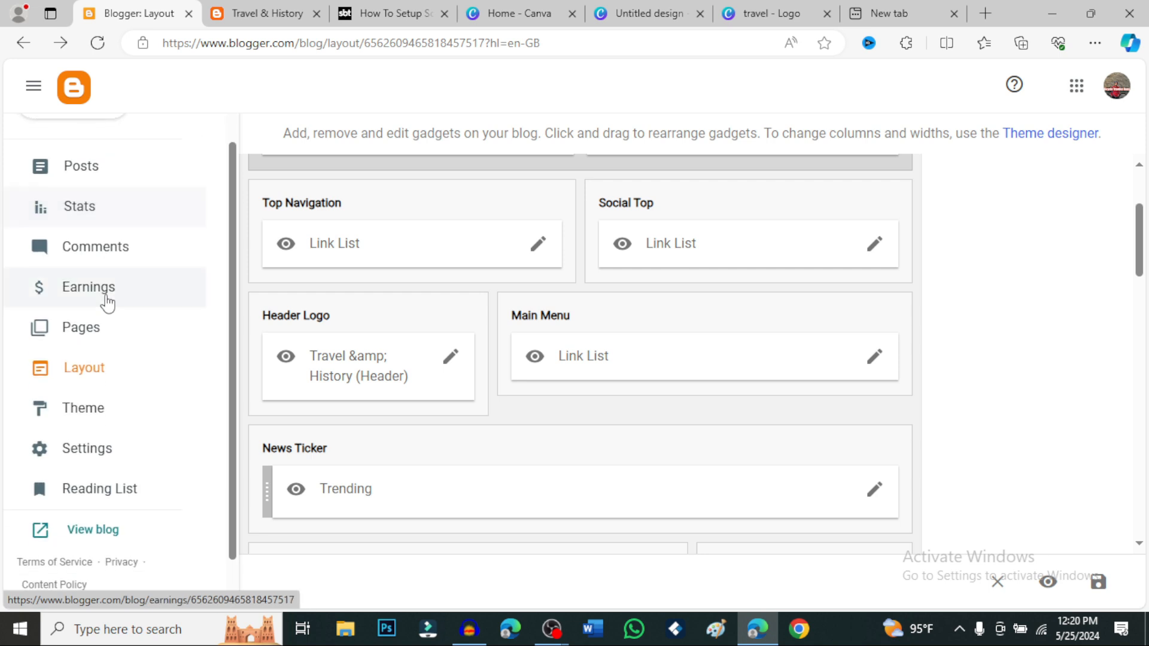
scroll(66, 484, up, 2)
click(66, 454)
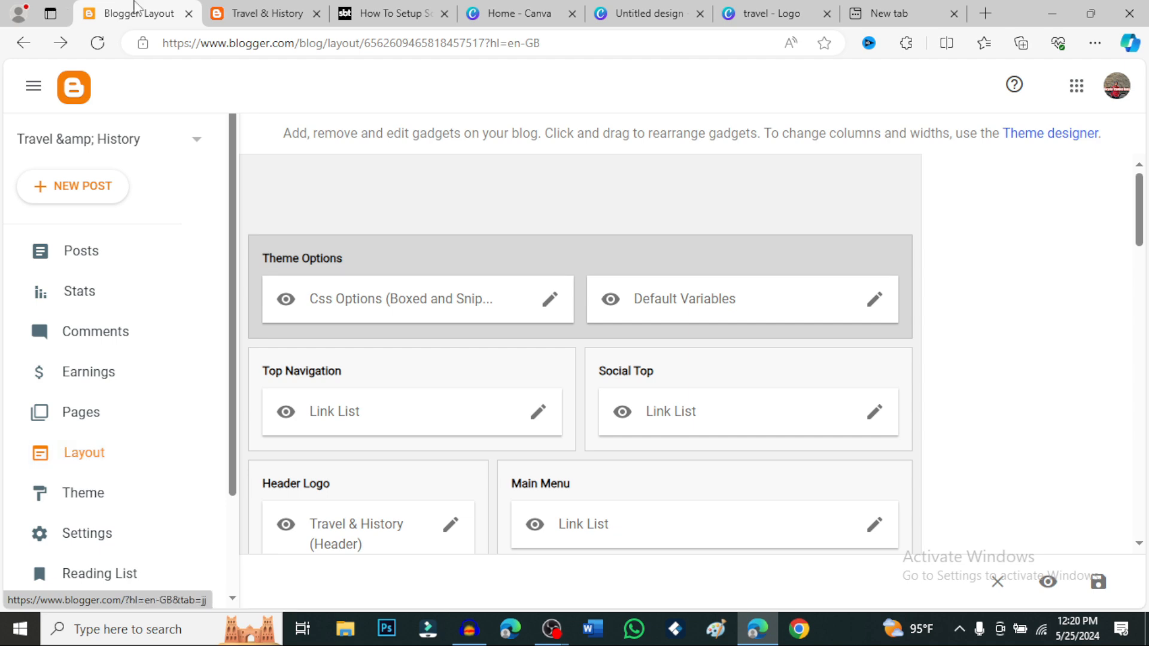
click(259, 13)
scroll(842, 444, down, 2)
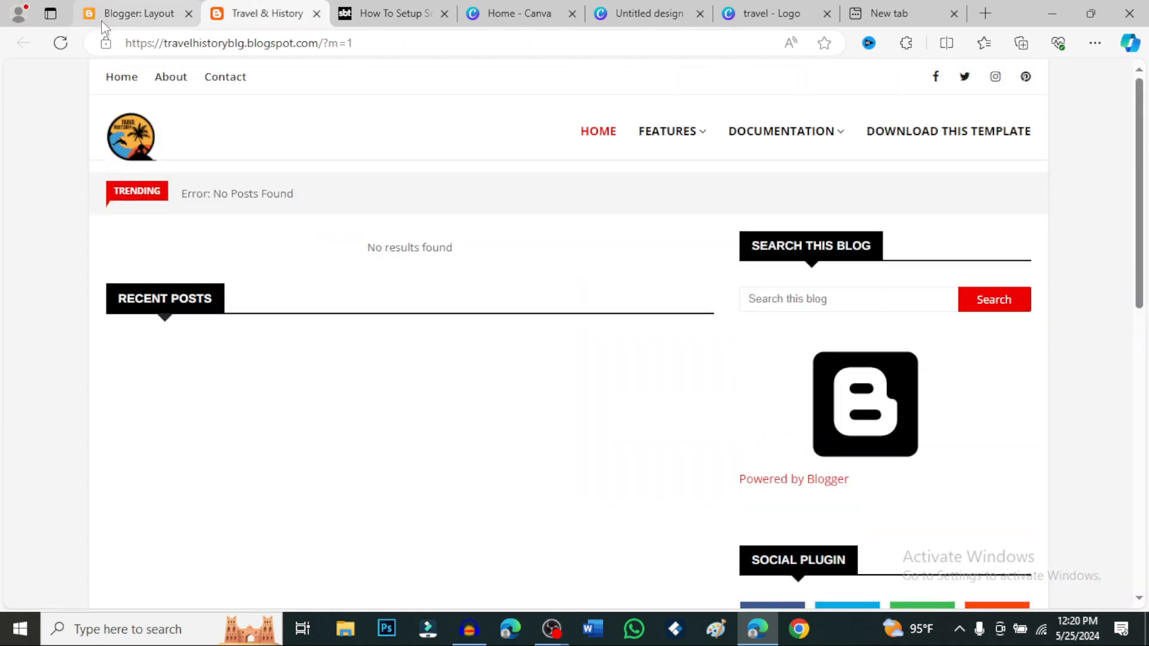
click(124, 17)
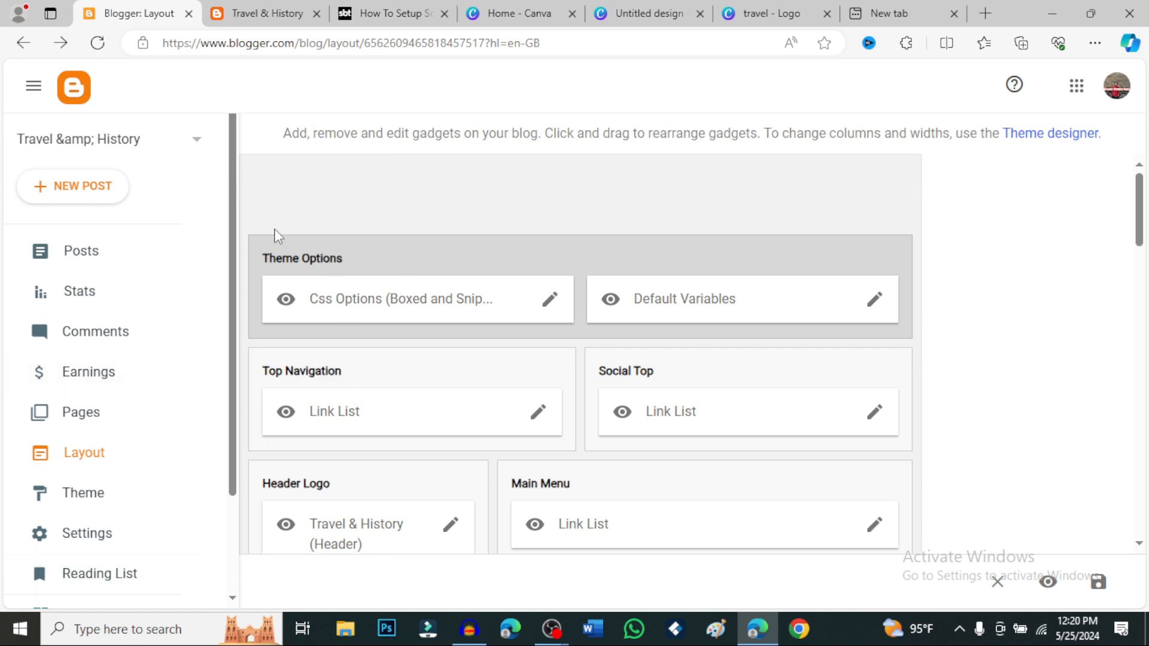
- Review the Header Logo gadget's settings and close them without saving
scroll(634, 374, down, 3)
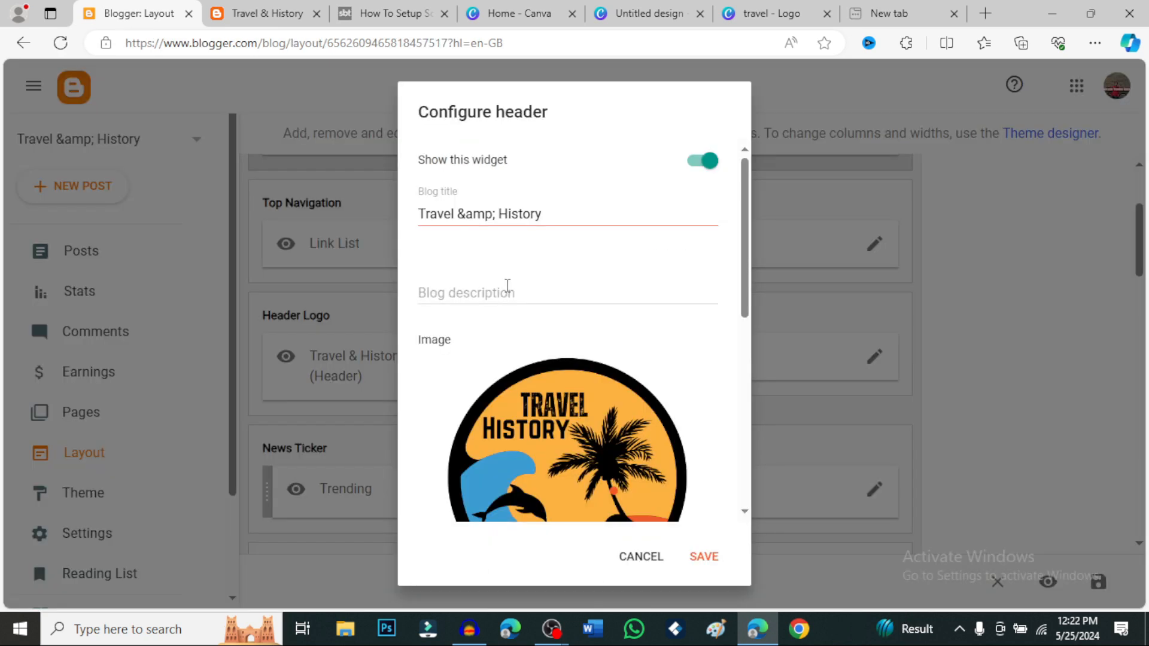
scroll(508, 286, down, 4)
scroll(508, 292, up, 4)
click(640, 564)
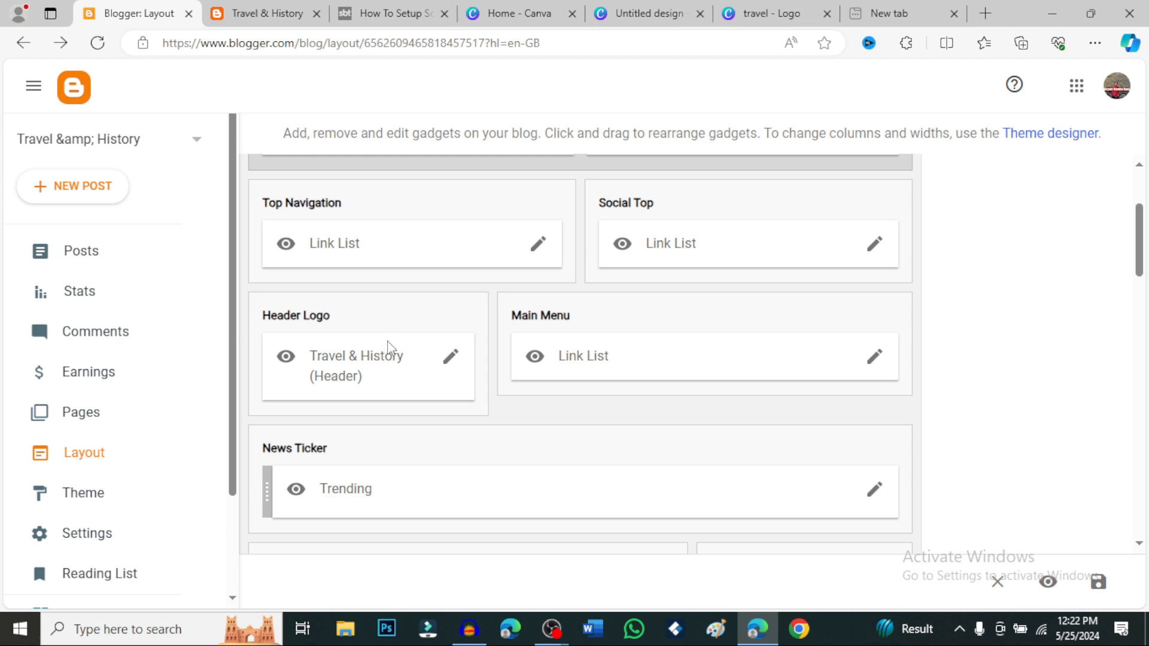
- Remove the current logo image in the Header Logo gadget's settings
click(449, 358)
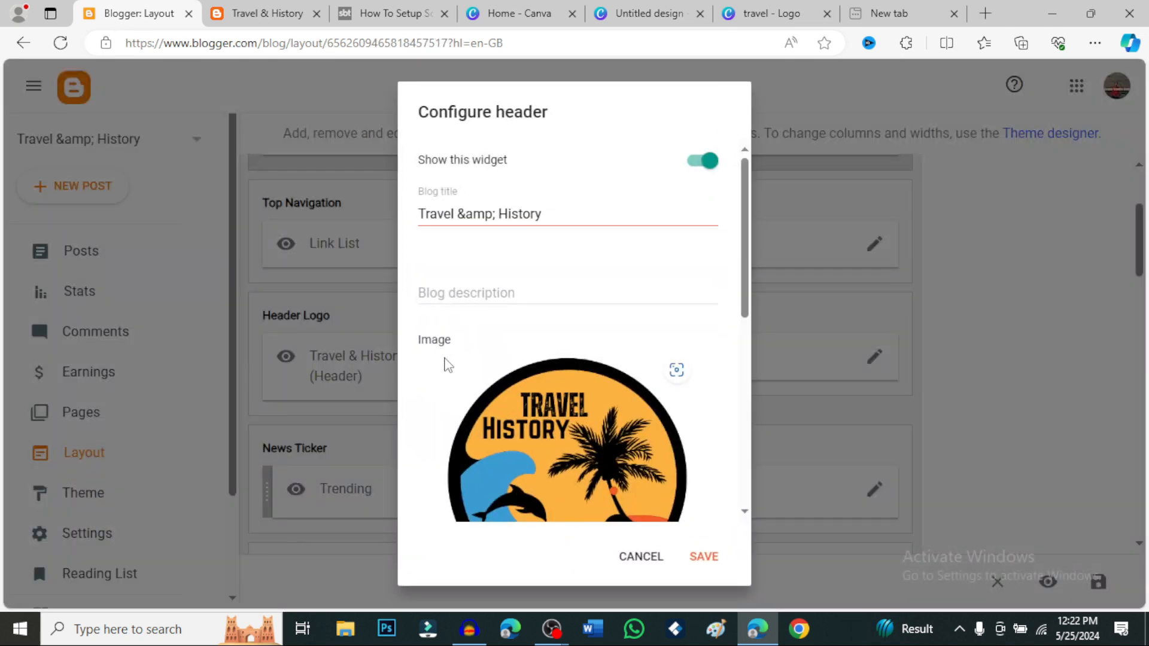
scroll(601, 407, down, 1)
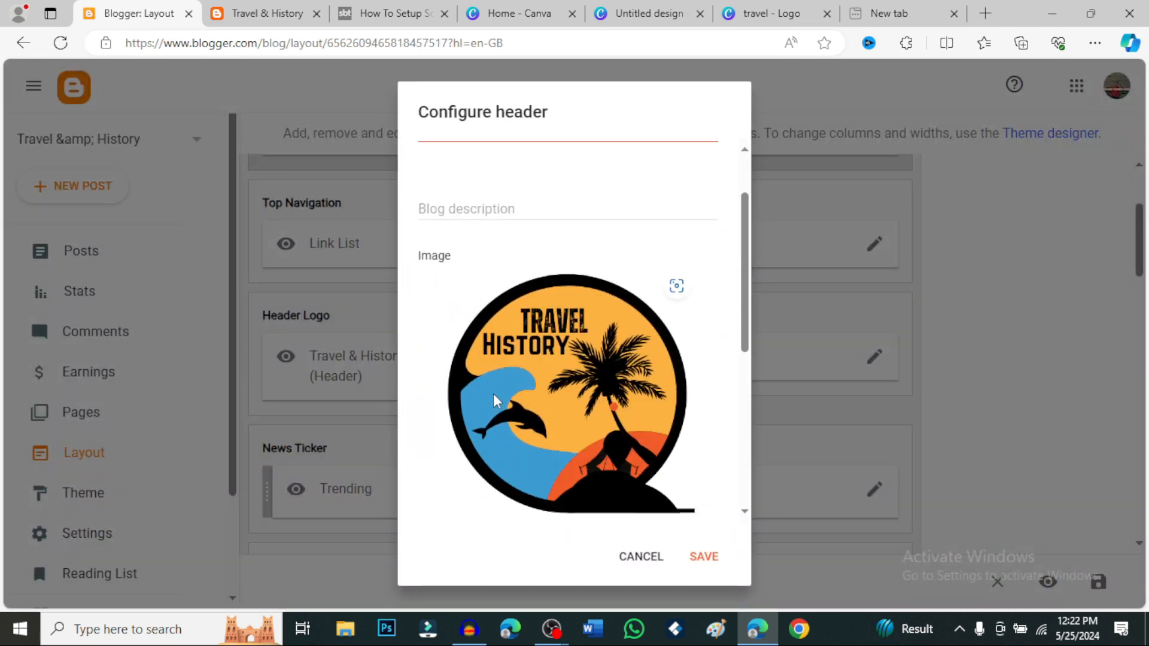
scroll(509, 359, down, 5)
scroll(530, 282, up, 5)
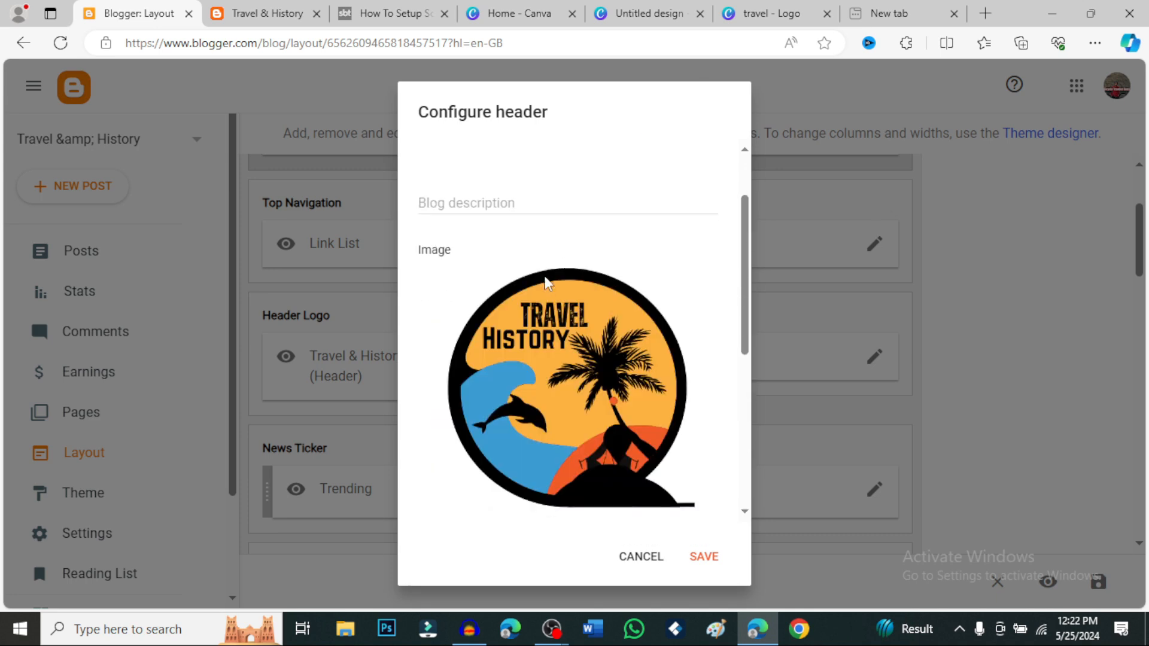
scroll(549, 351, down, 1)
scroll(549, 350, down, 3)
click(488, 346)
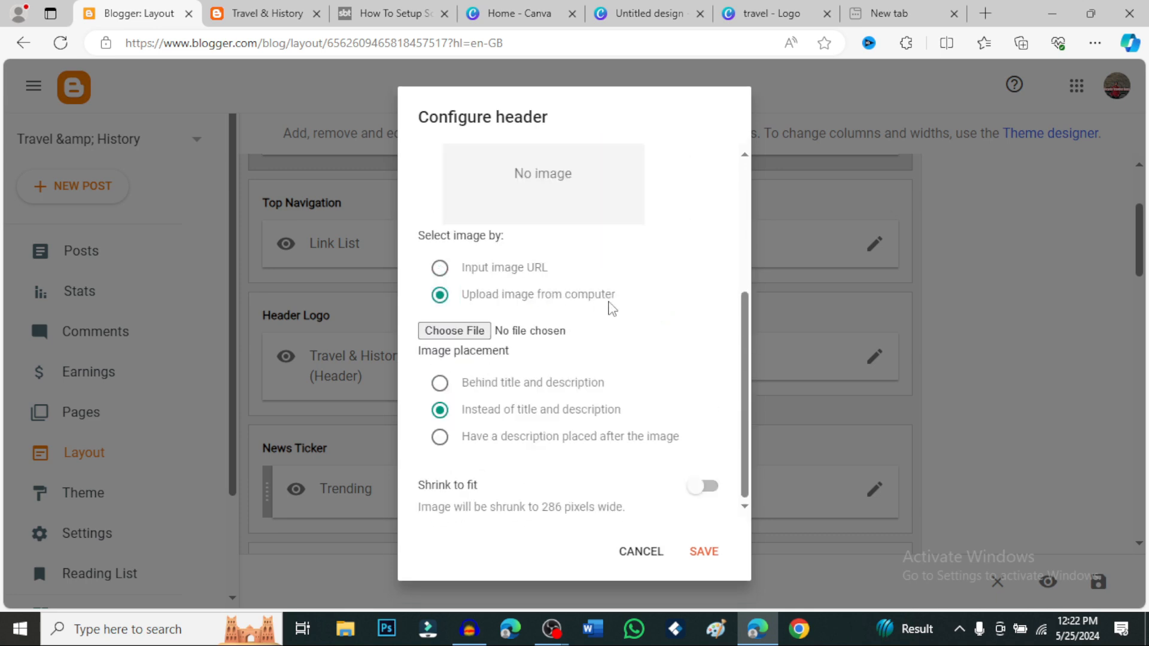
- Try picking travel (2).png from Downloads as the header image, and cancel both the file selection and the header changes
click(463, 338)
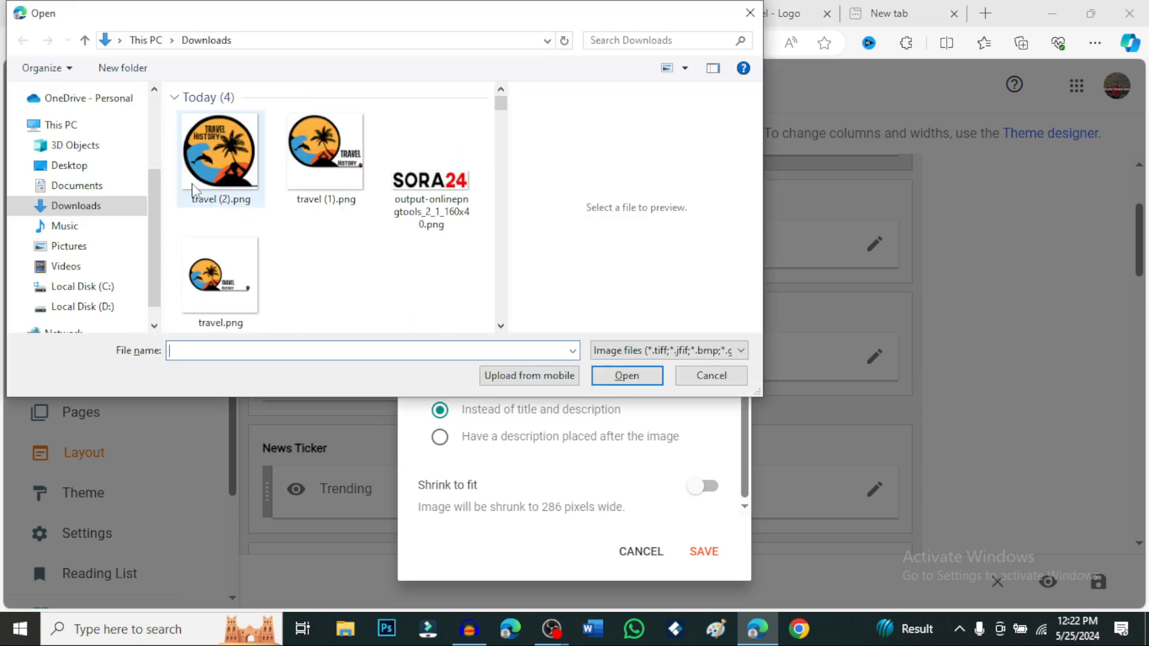
click(211, 164)
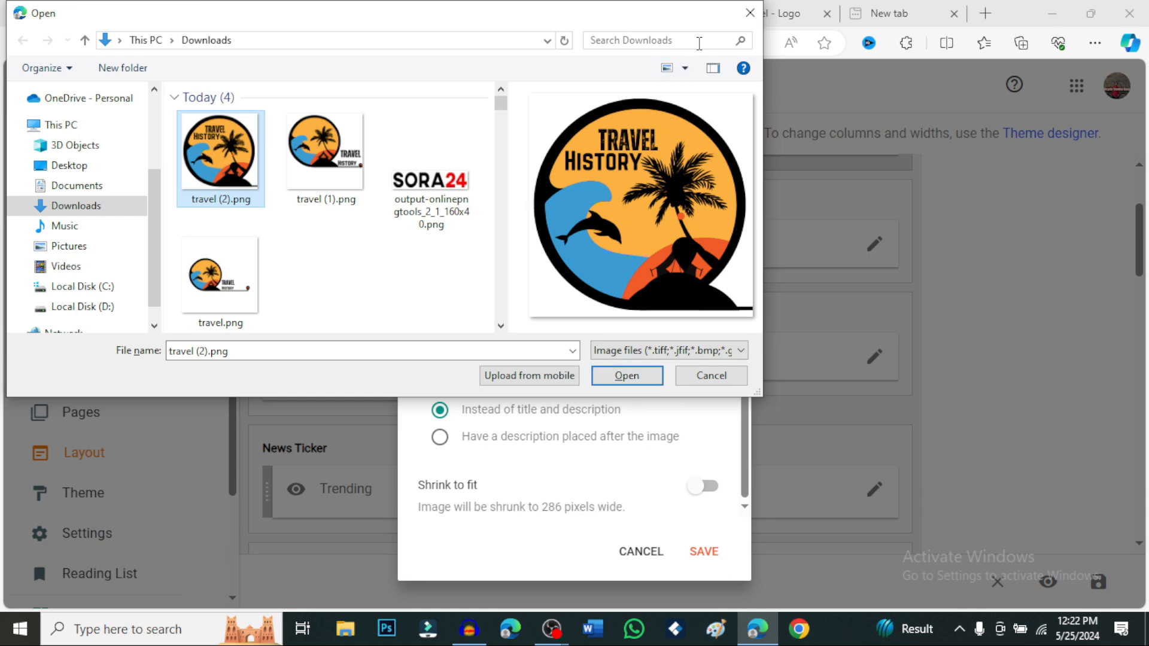
click(744, 20)
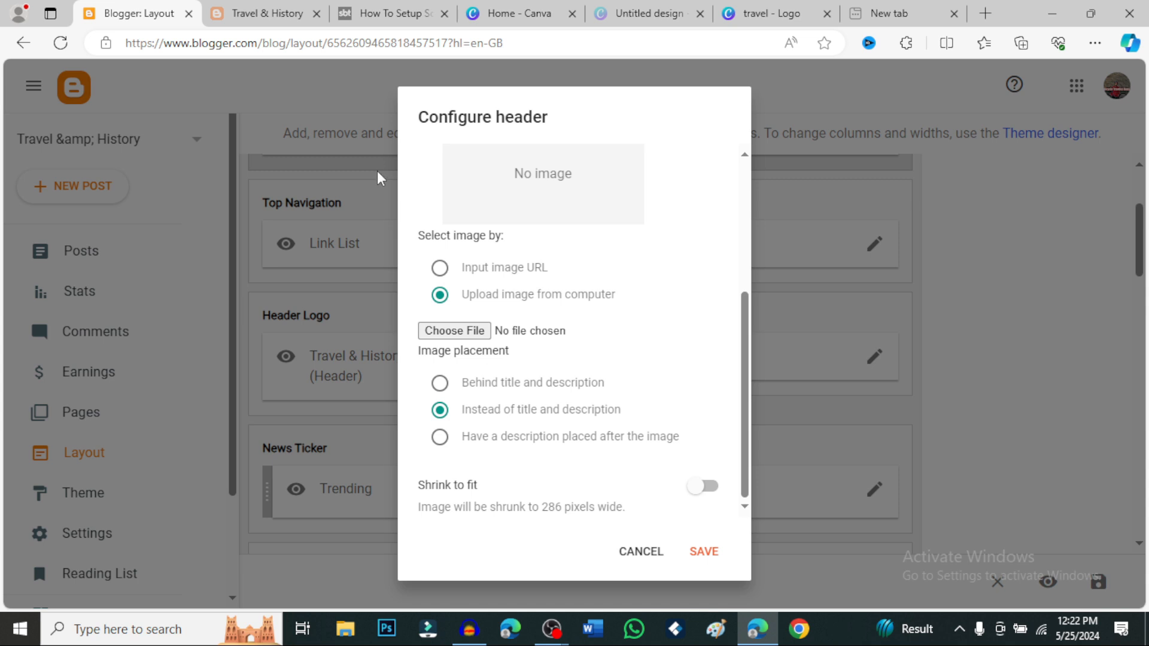
click(622, 554)
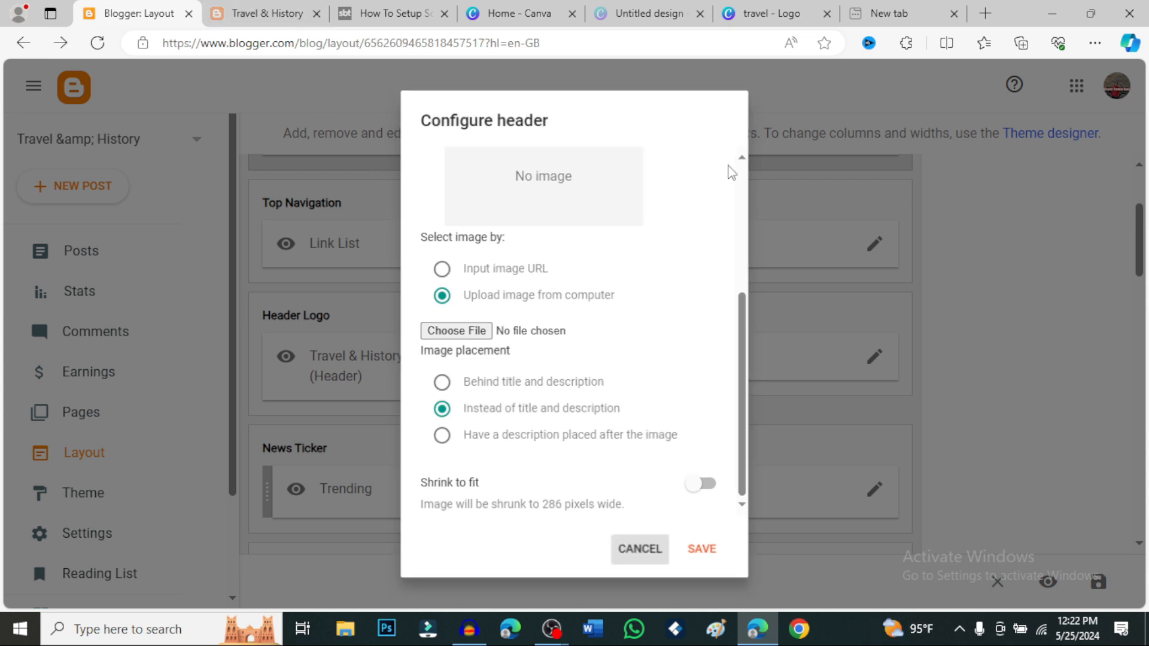
- Read the Sora24 template documentation on setting up the Top Navigation, Social Top and Main Menu link lists
click(242, 7)
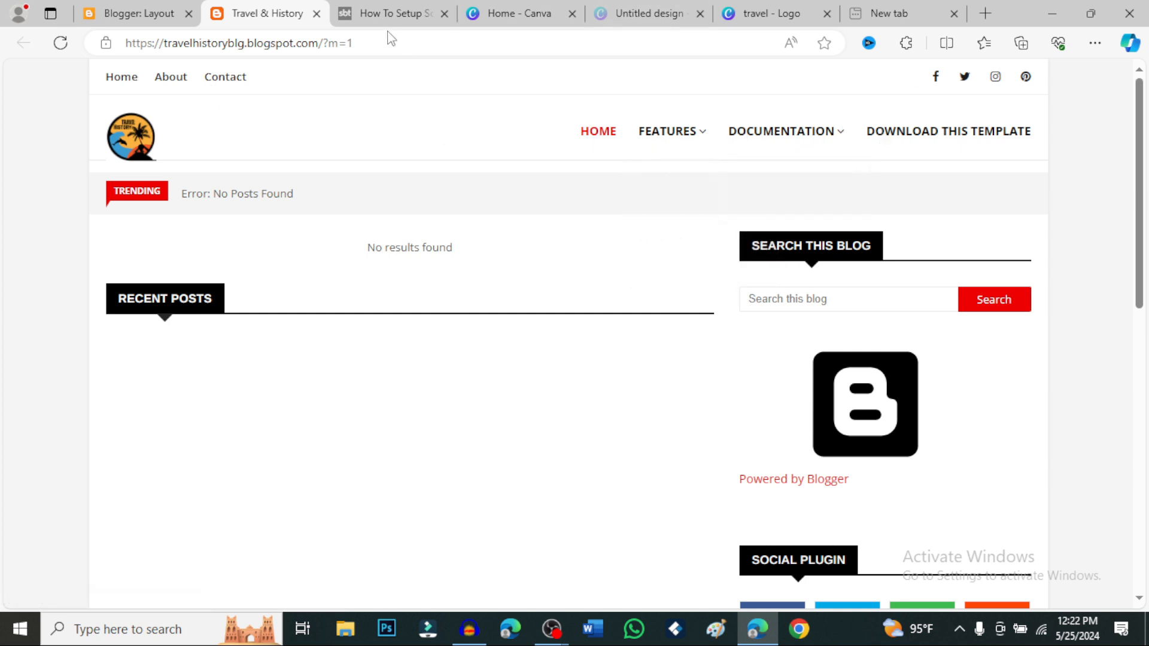
click(376, 11)
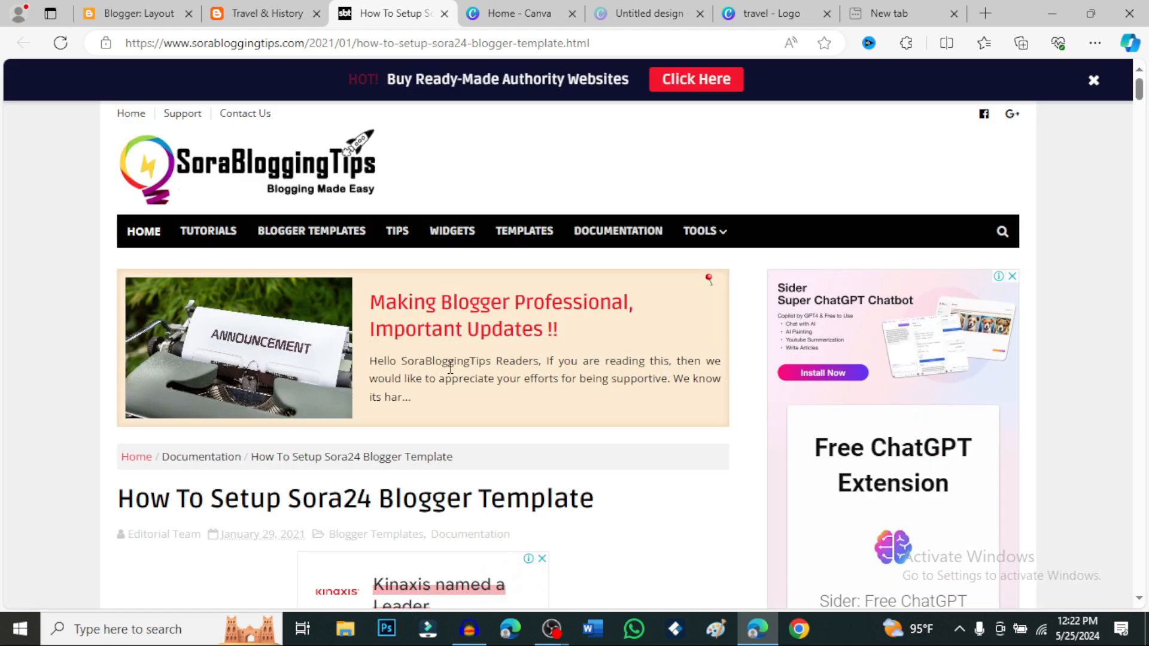
scroll(505, 326, down, 5)
scroll(508, 328, down, 3)
scroll(508, 328, down, 4)
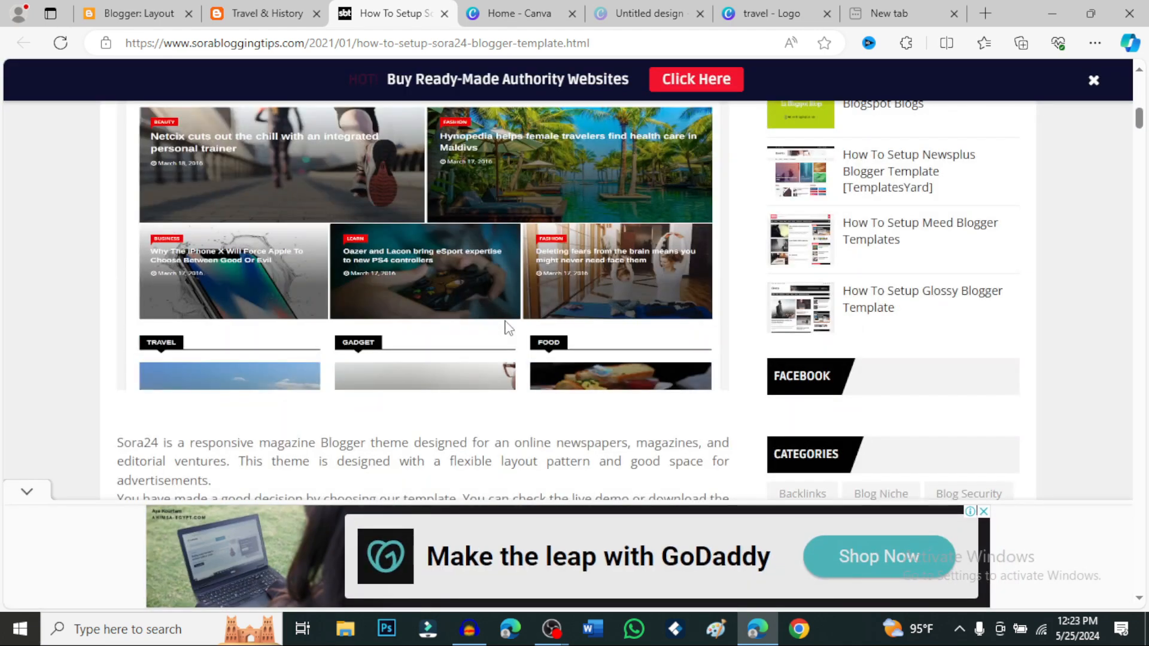
scroll(507, 327, down, 5)
scroll(507, 326, up, 5)
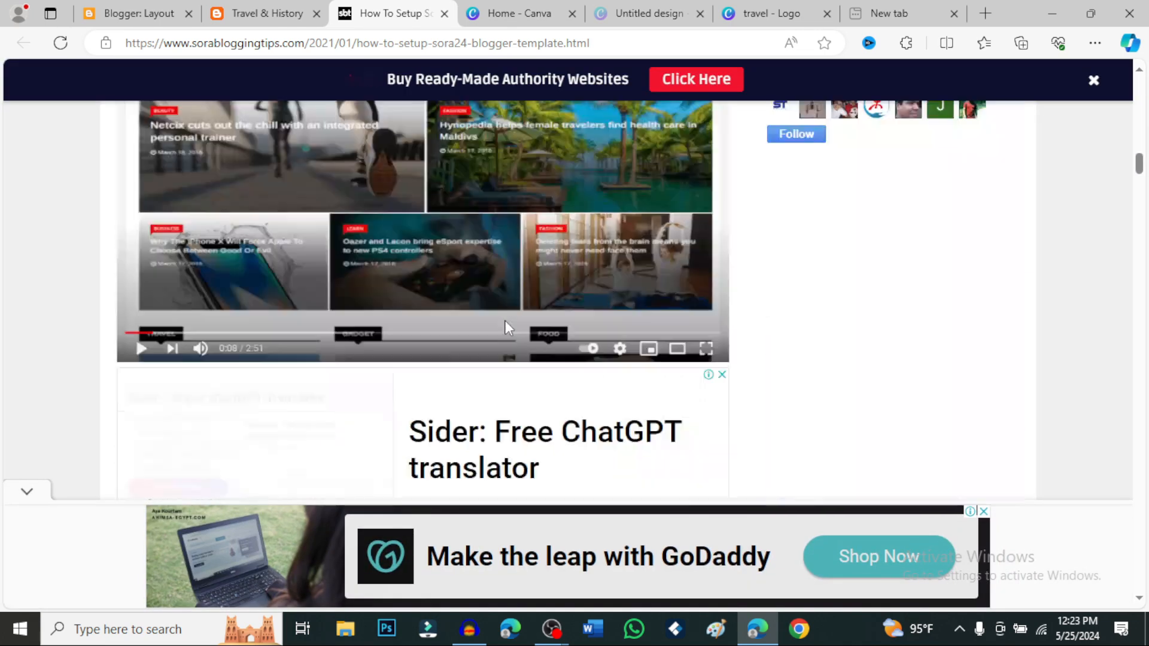
scroll(505, 321, down, 9)
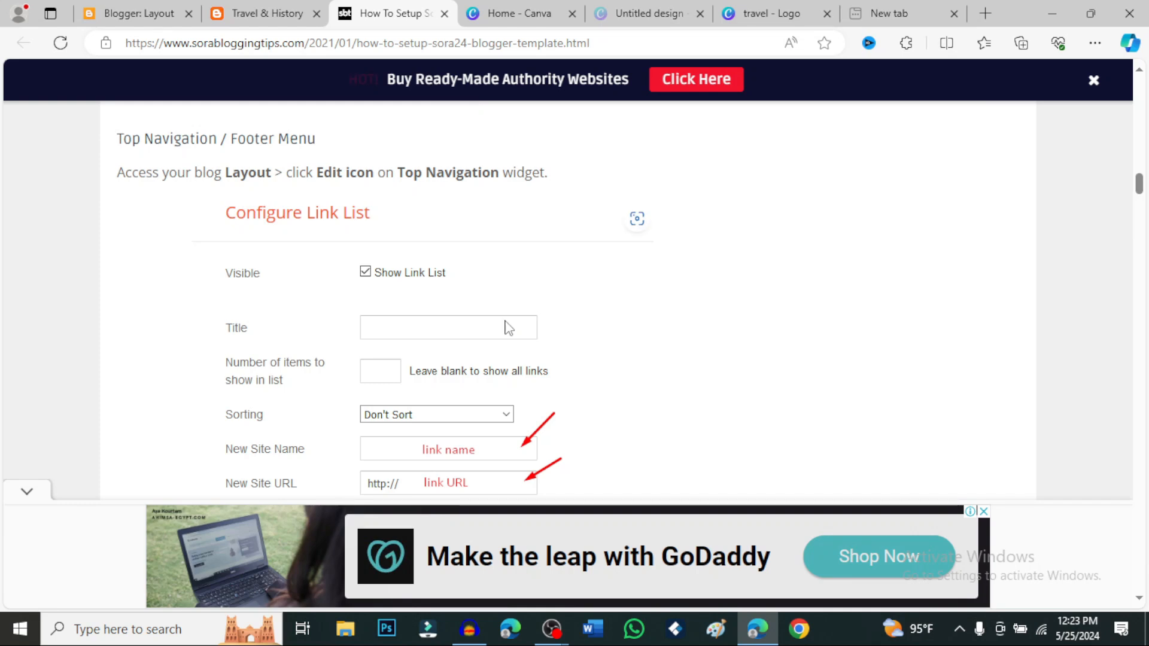
scroll(506, 328, down, 10)
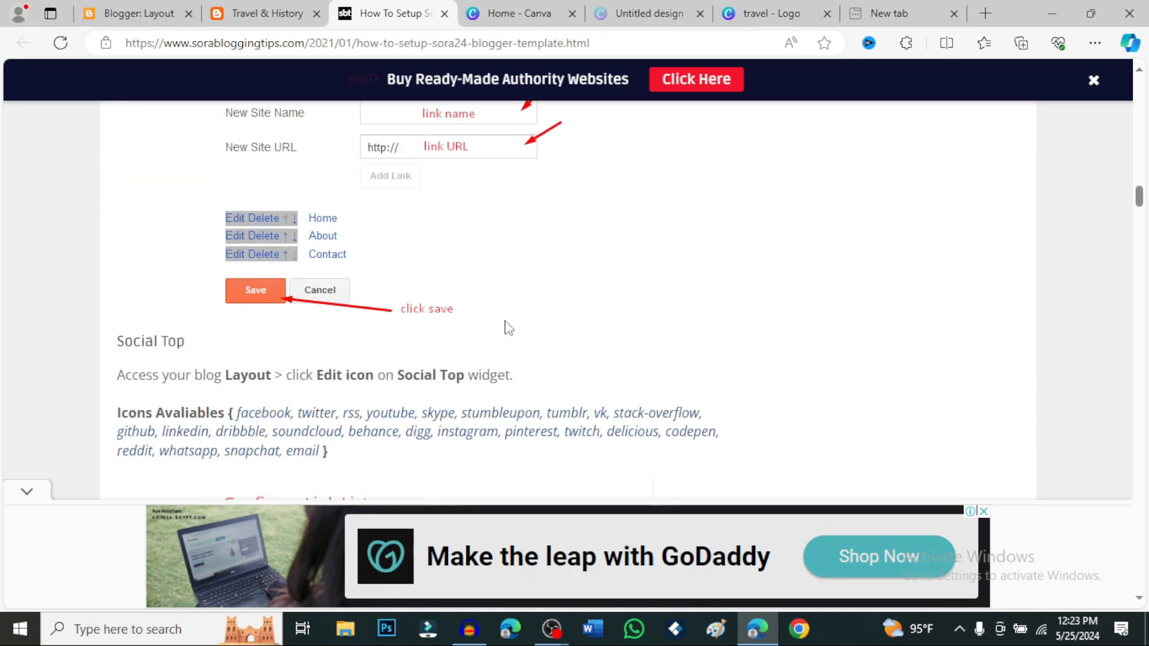
scroll(507, 327, down, 5)
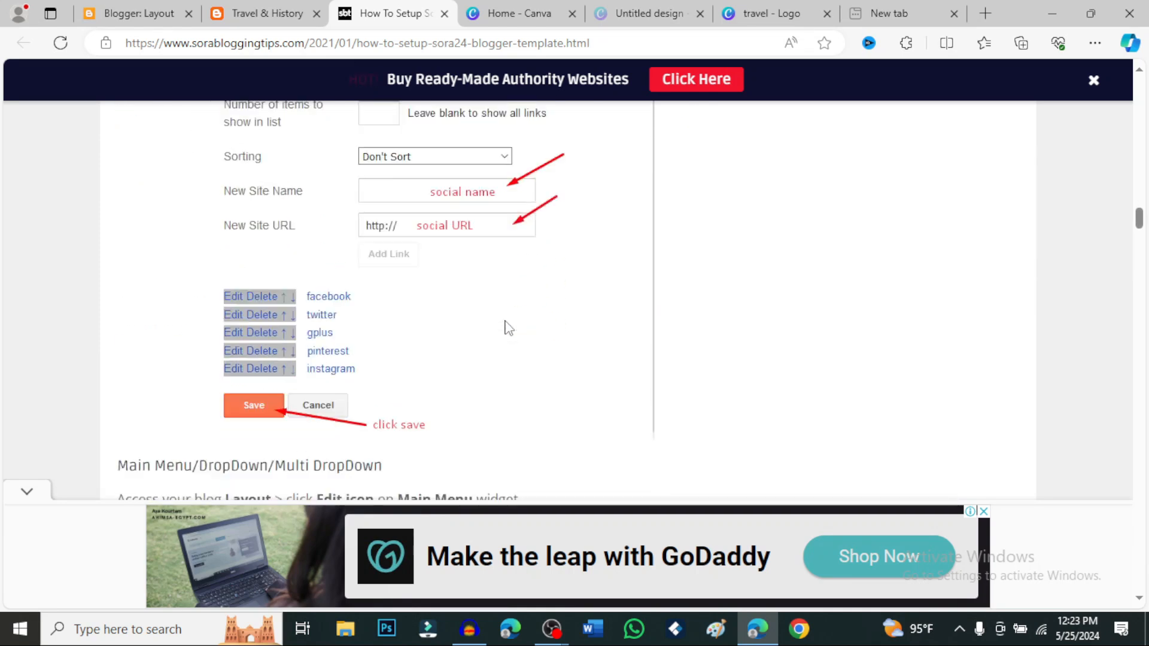
scroll(506, 327, down, 7)
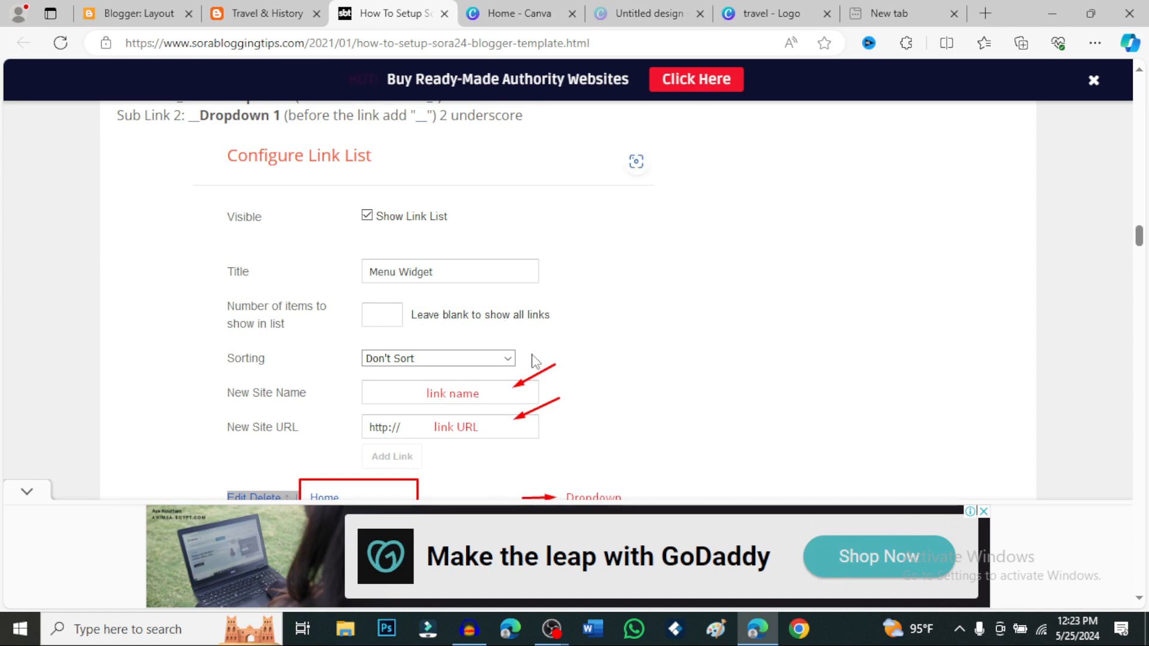
scroll(531, 359, down, 4)
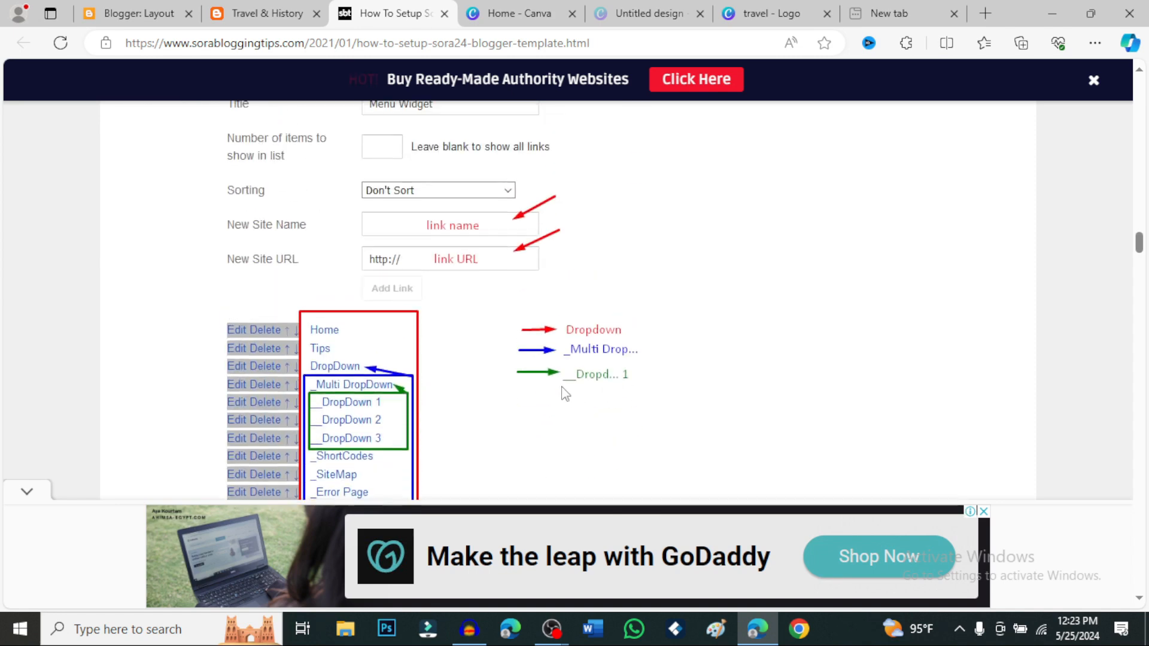
scroll(558, 393, up, 1)
- Check the live blog's menus and return to the Blogger Layout page
click(269, 14)
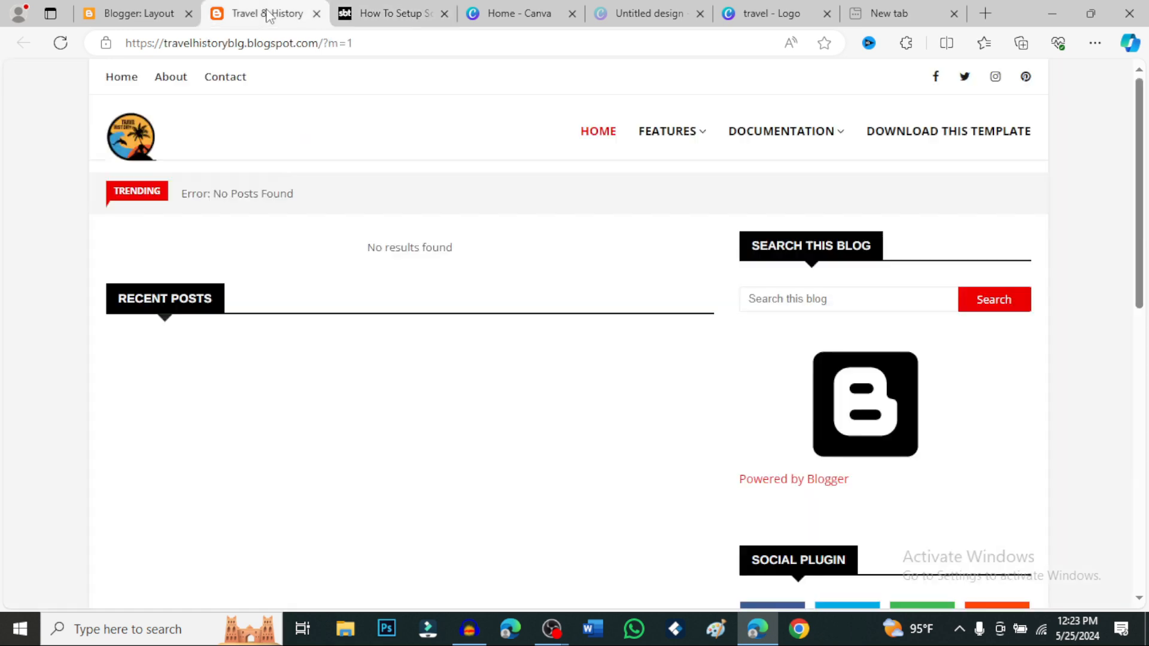
click(157, 18)
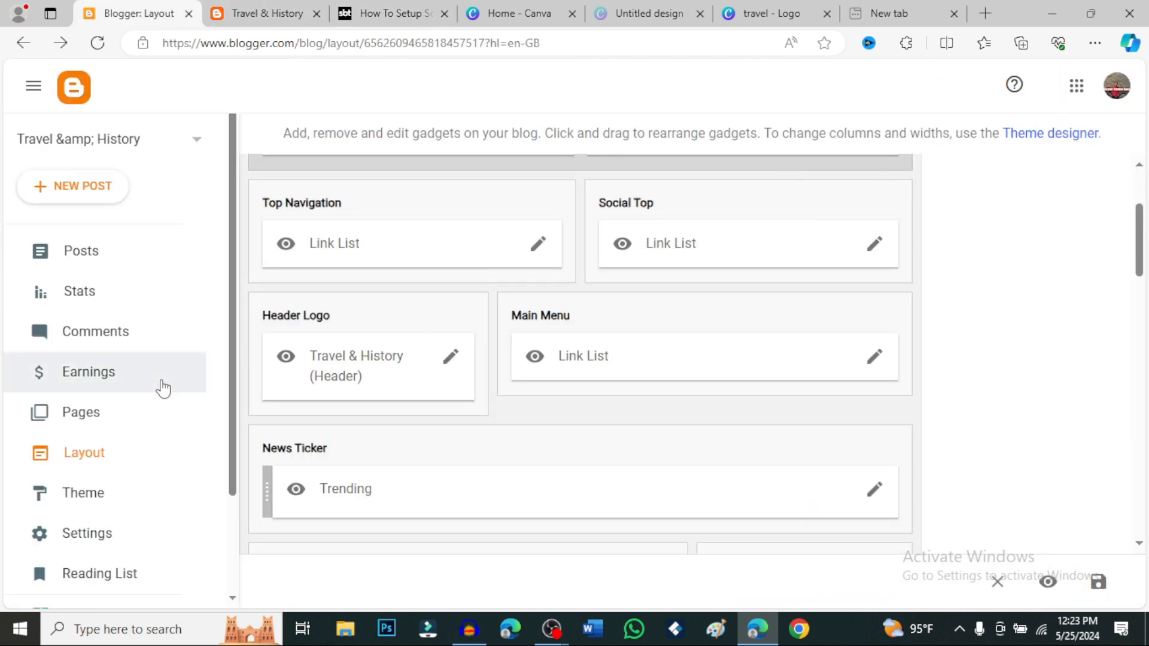
- Check the facebook entry's site URL in the Social Top link list and save the list
click(876, 246)
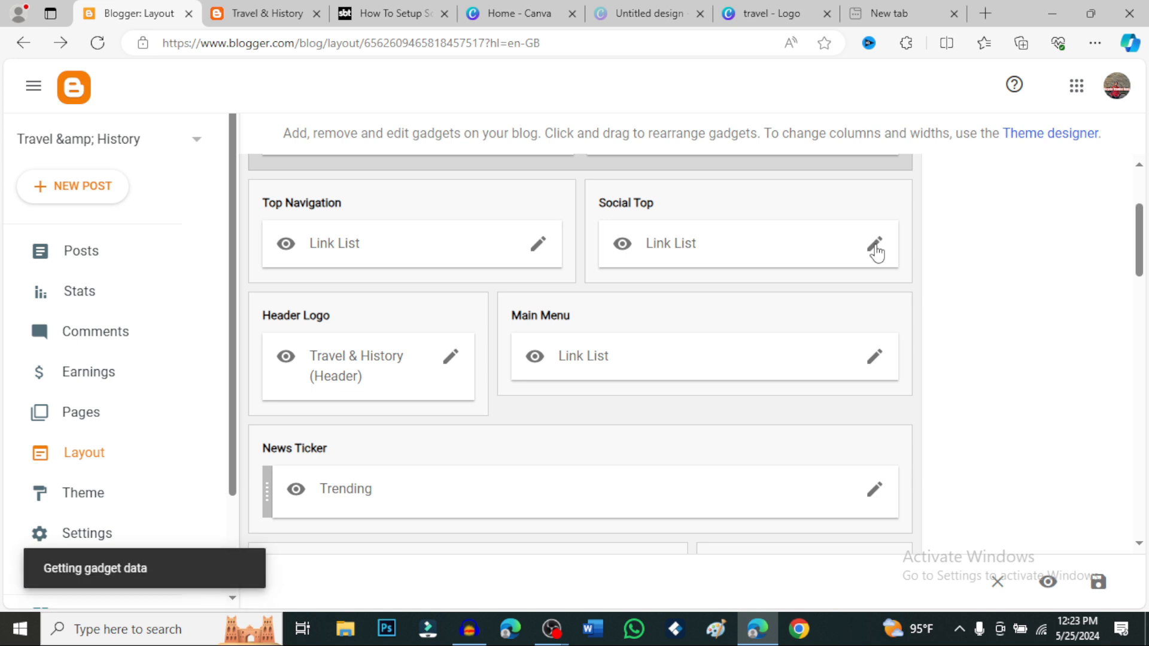
scroll(519, 389, down, 3)
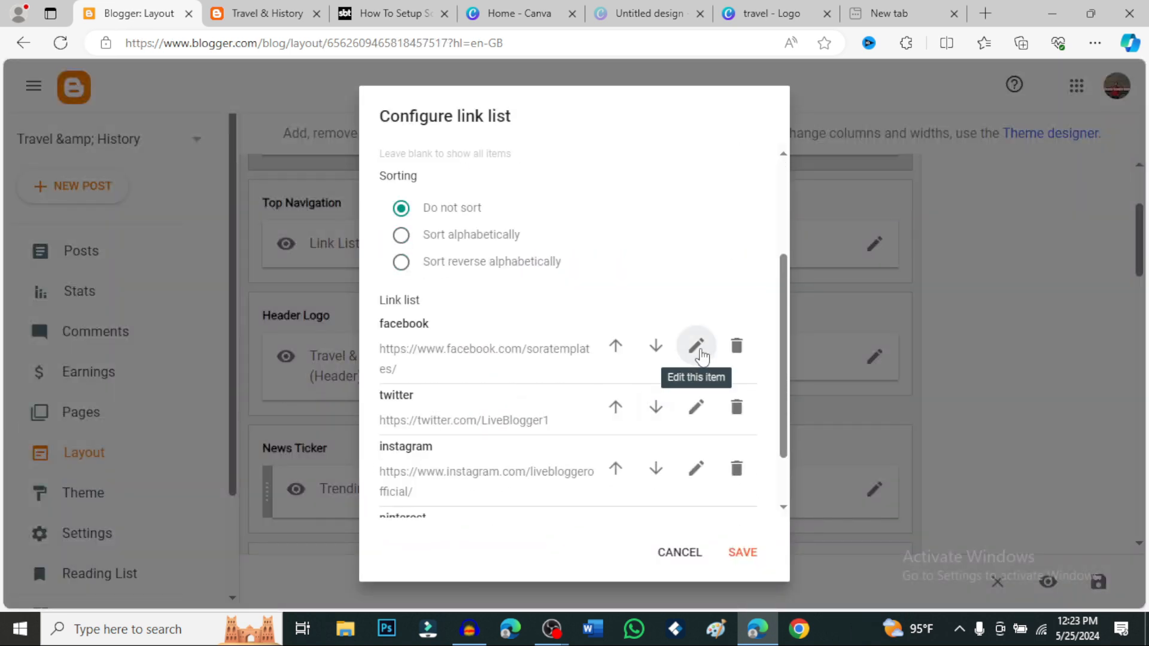
click(700, 354)
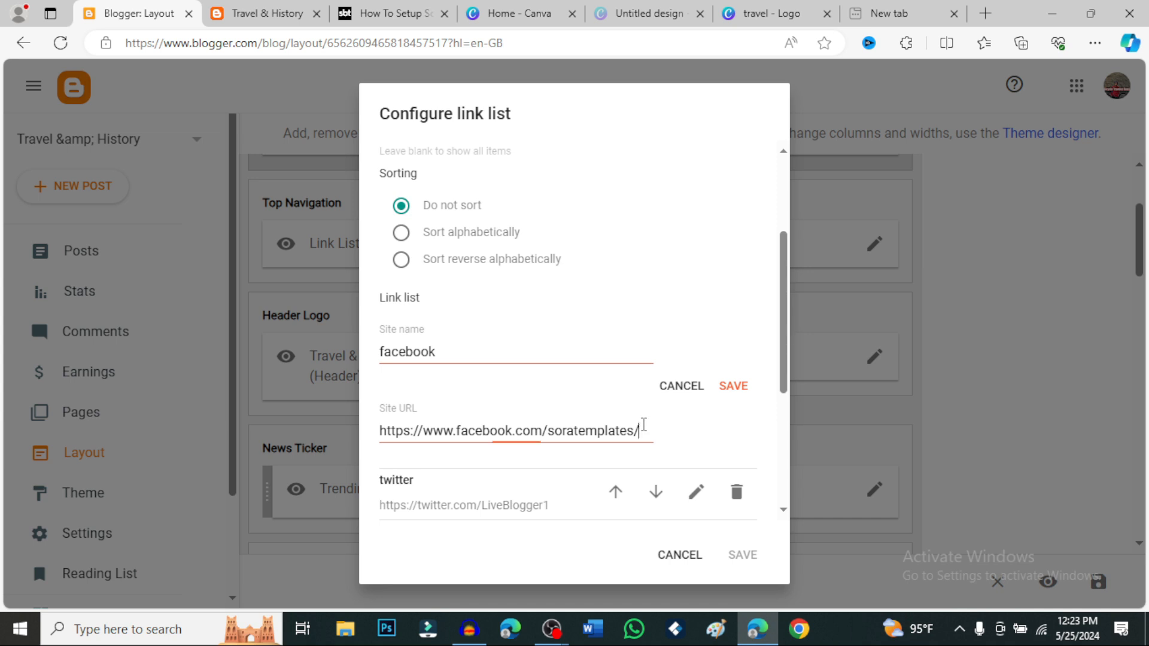
drag(643, 424, 274, 425)
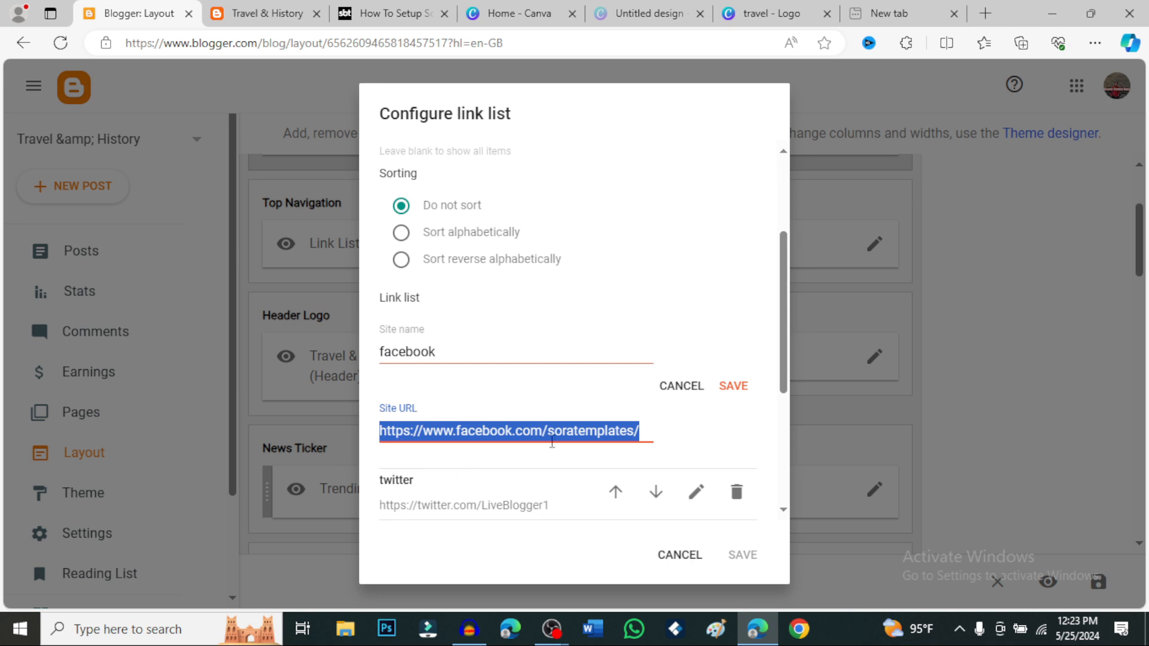
click(734, 385)
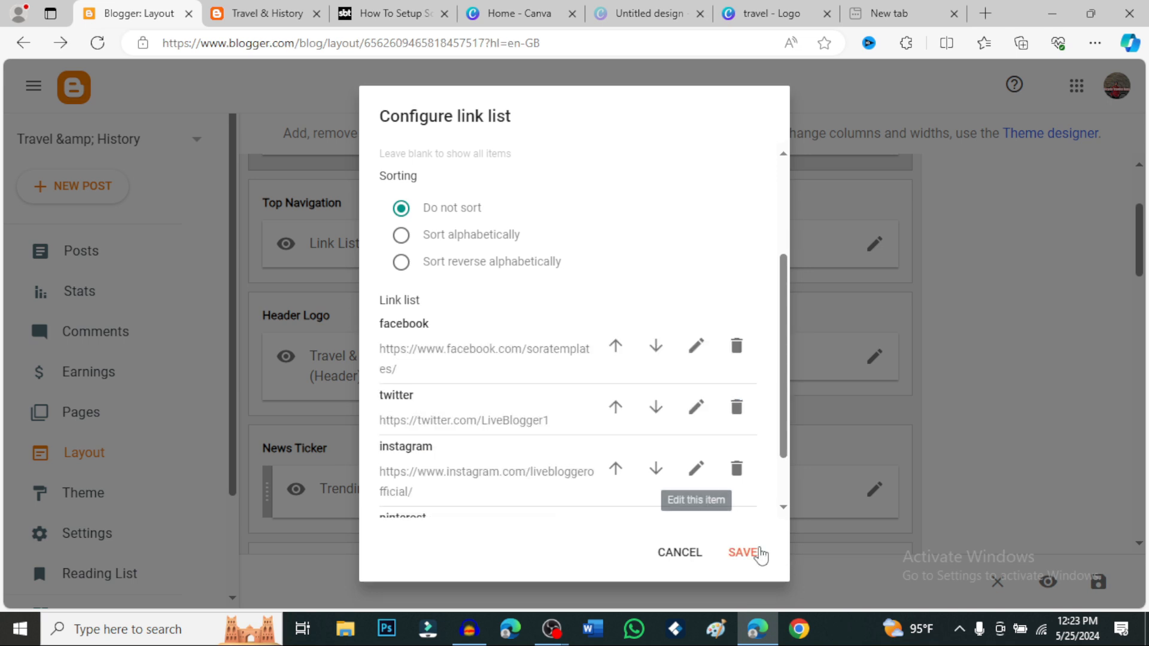
click(755, 552)
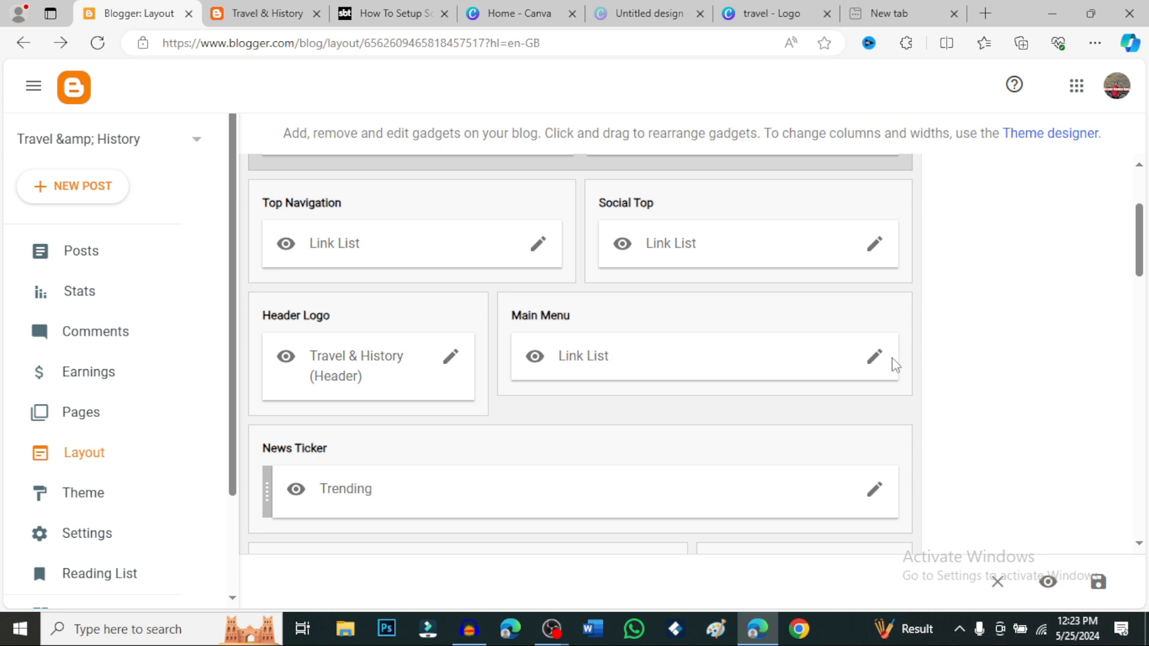
- Delete every link except Home from the Main Menu link list
click(873, 357)
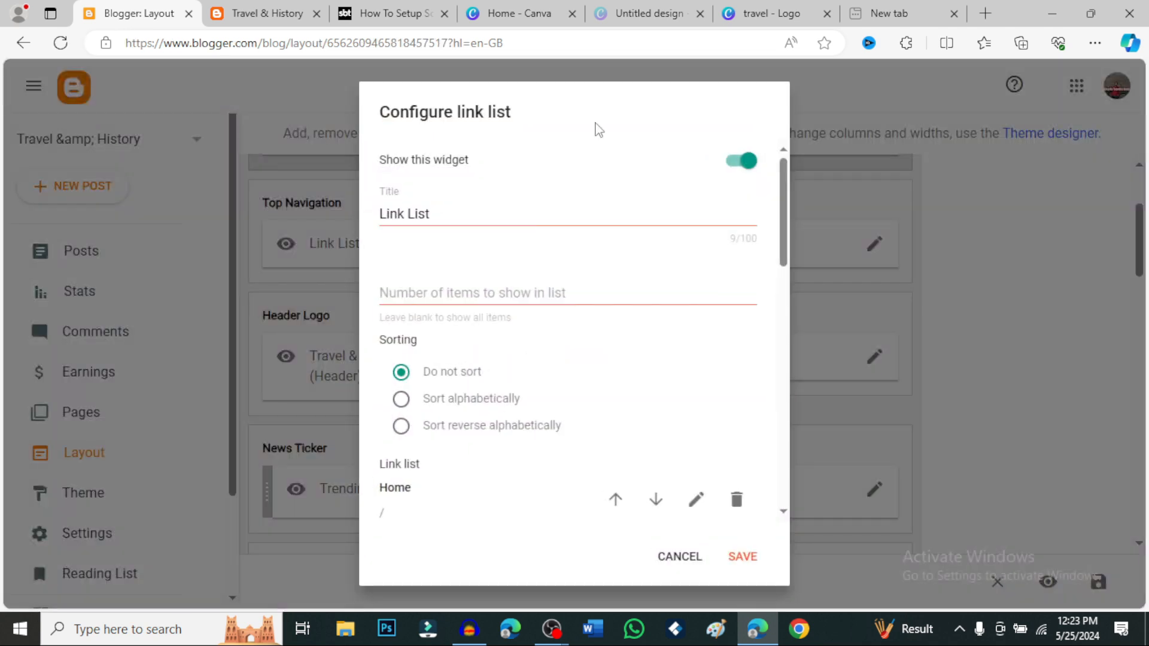
scroll(531, 283, down, 4)
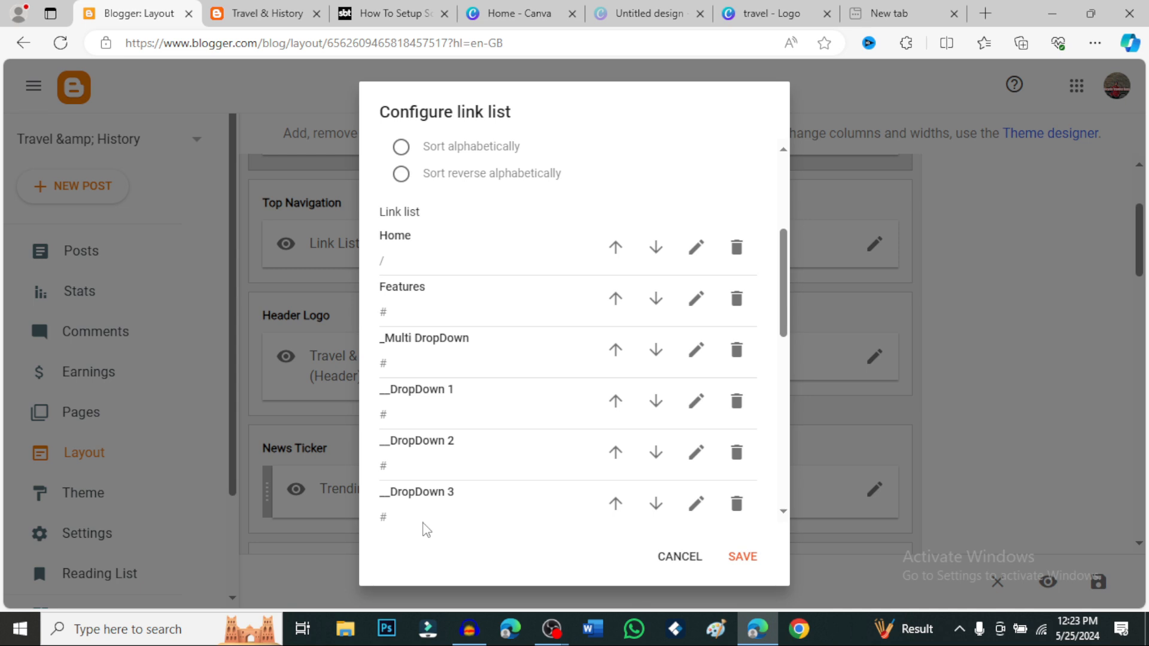
click(738, 503)
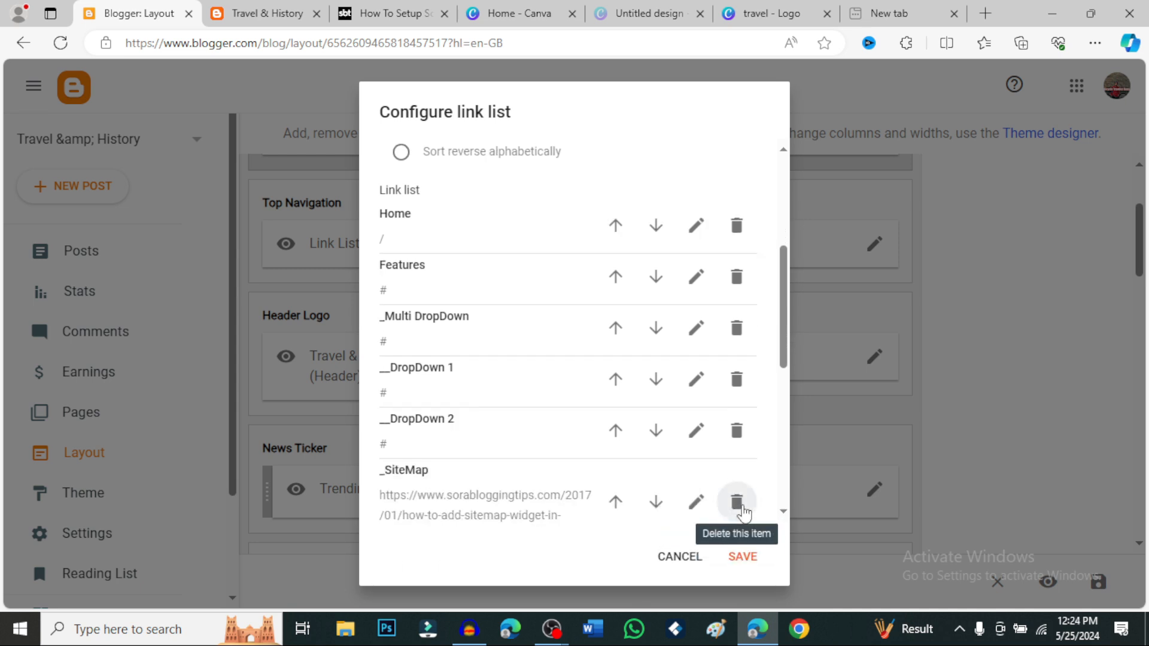
click(738, 504)
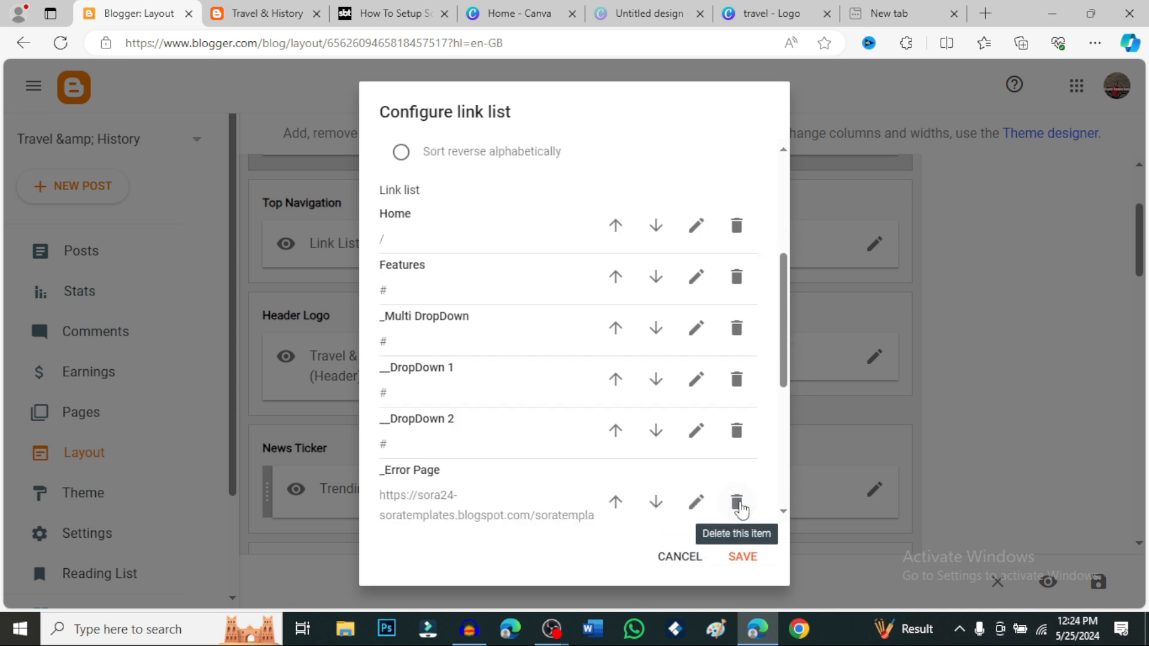
click(738, 504)
click(737, 504)
scroll(738, 435, down, 3)
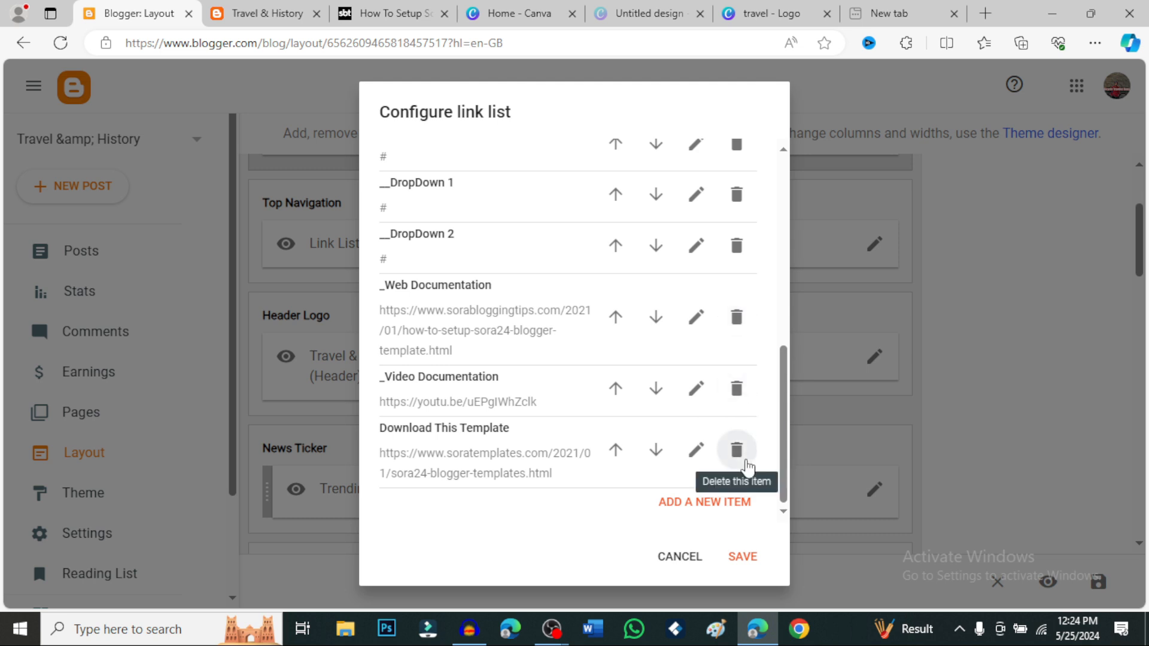
click(737, 452)
click(739, 453)
click(740, 438)
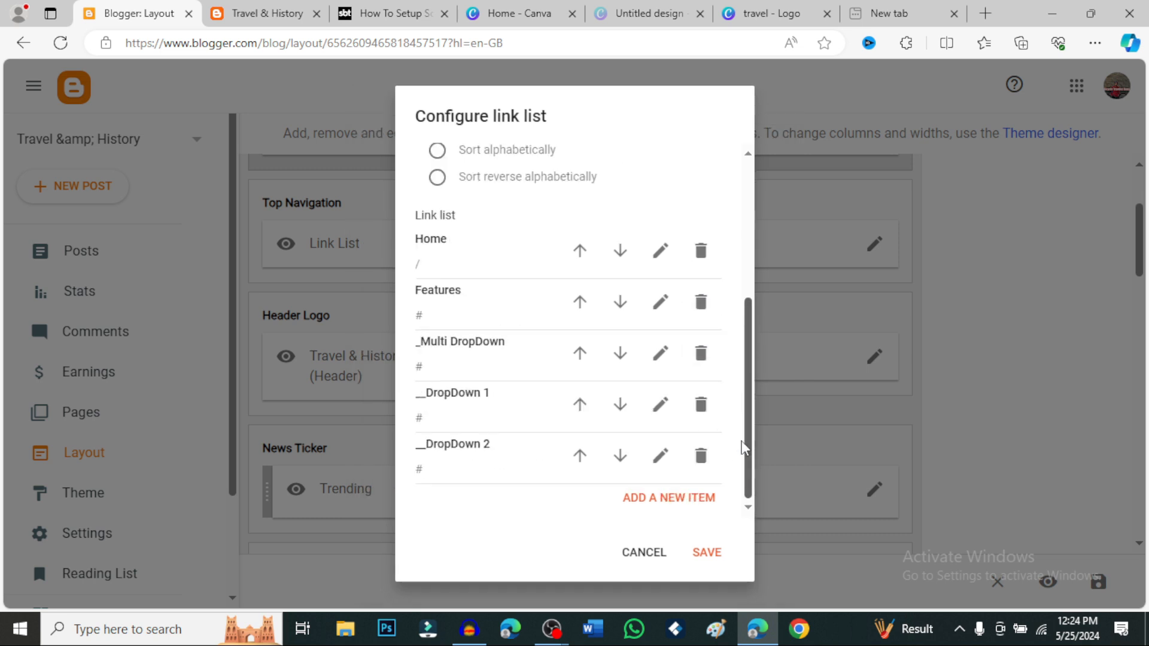
click(702, 454)
click(702, 450)
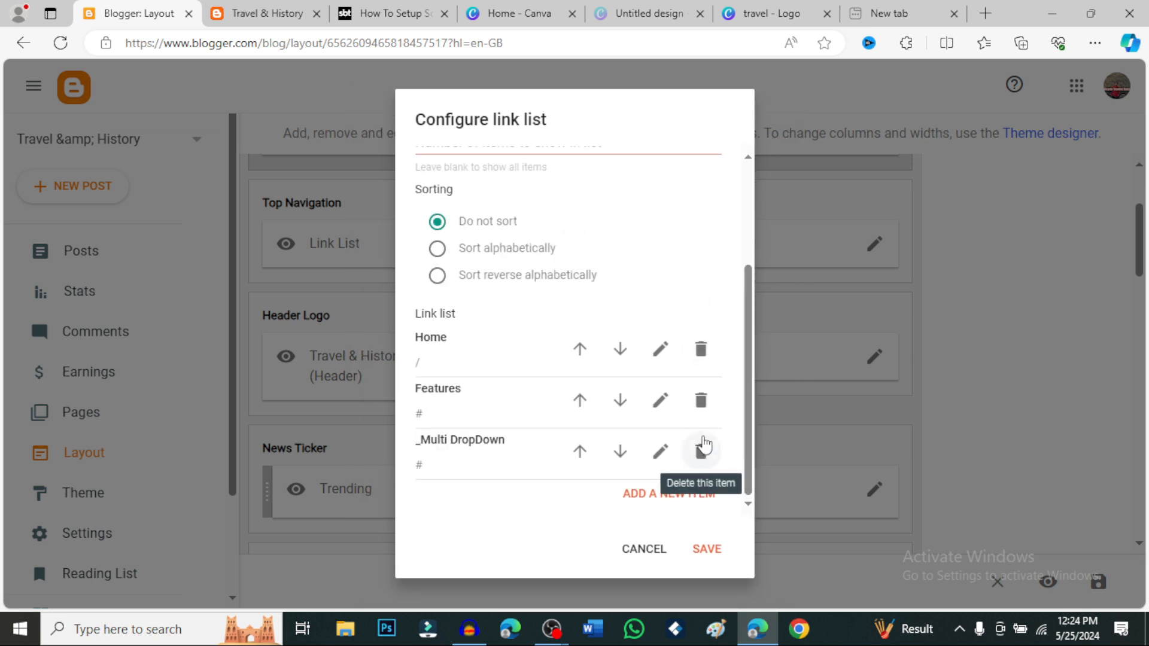
click(703, 452)
click(702, 450)
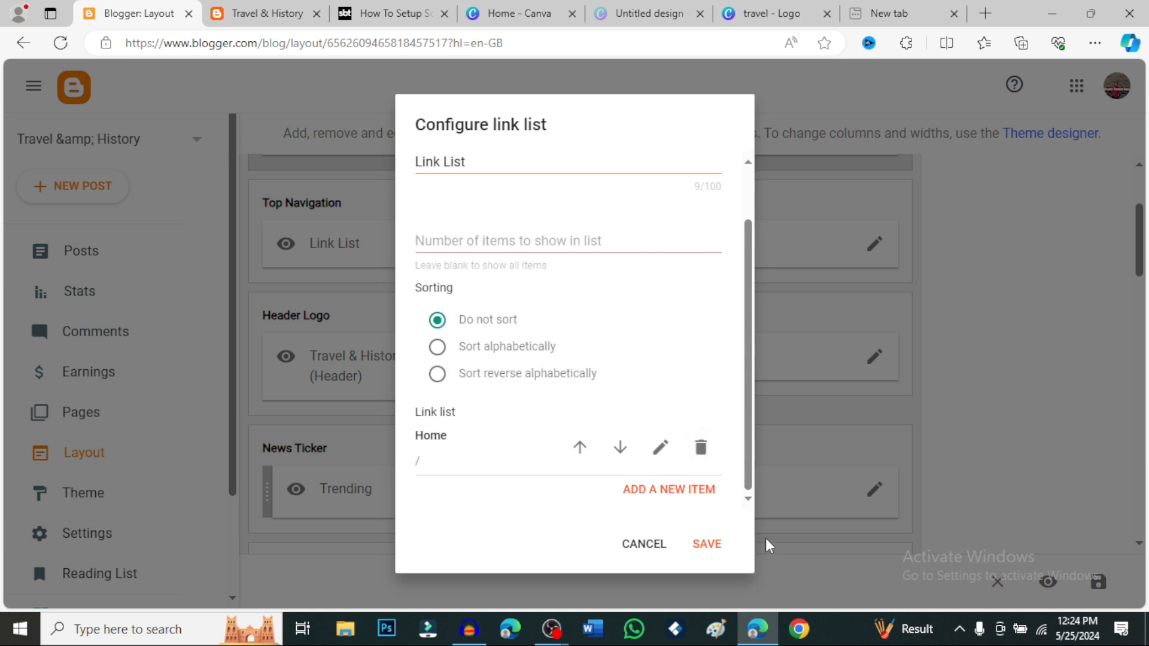
- Start a new item in the Main Menu link list and enter Natural as its site name
click(658, 491)
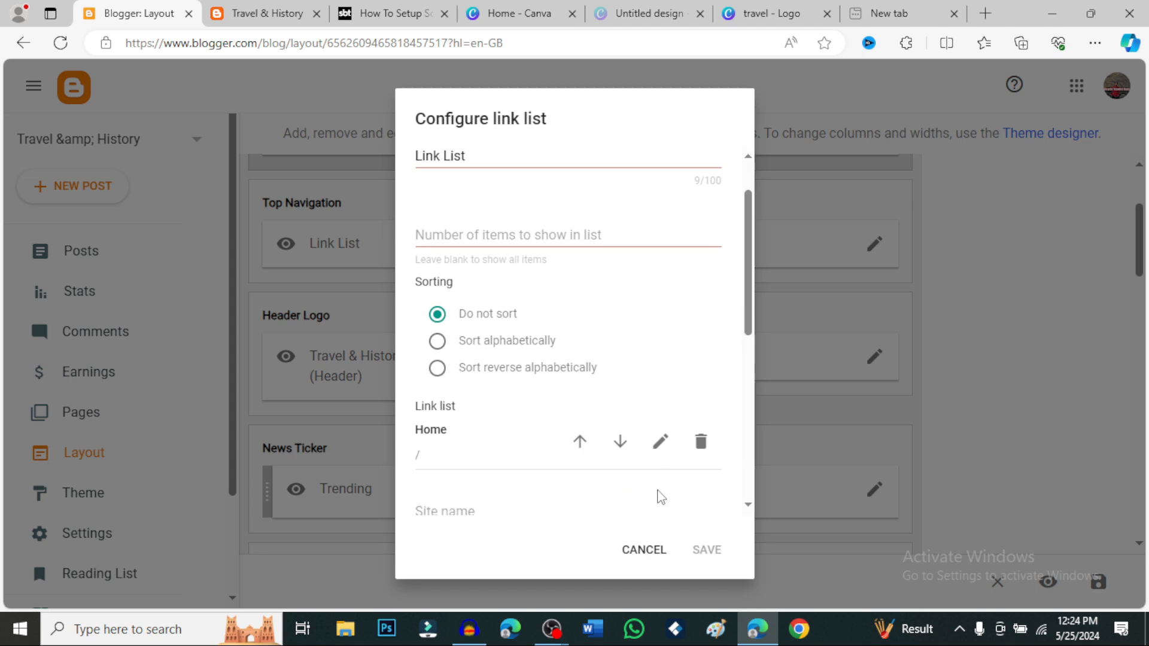
click(466, 258)
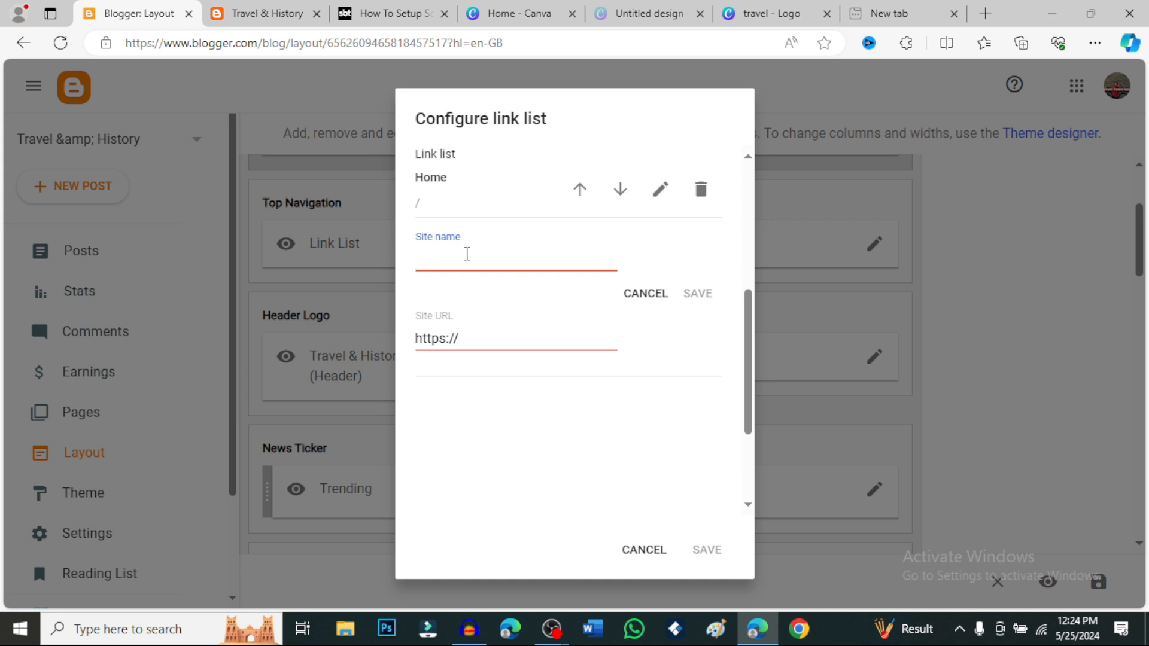
text(Bloging)
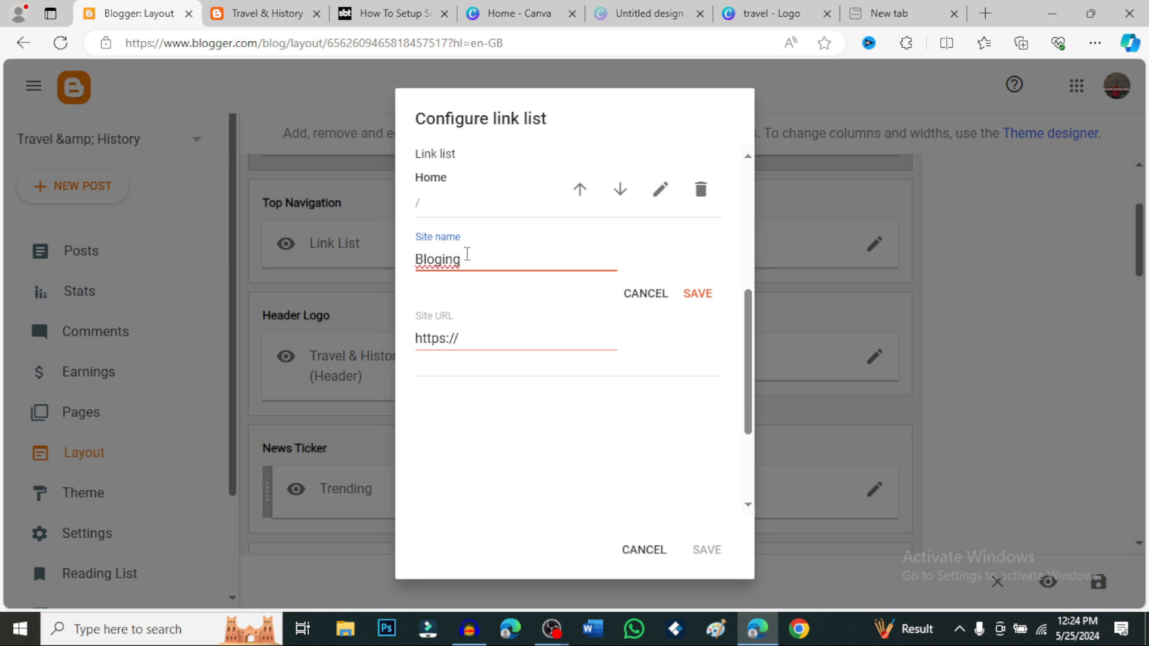
key(BackSpace)
key(BackSpace)
key(BackSpace)
key(BackSpace)
key(BackSpace)
key(BackSpace)
key(BackSpace)
text(B)
key(BackSpace)
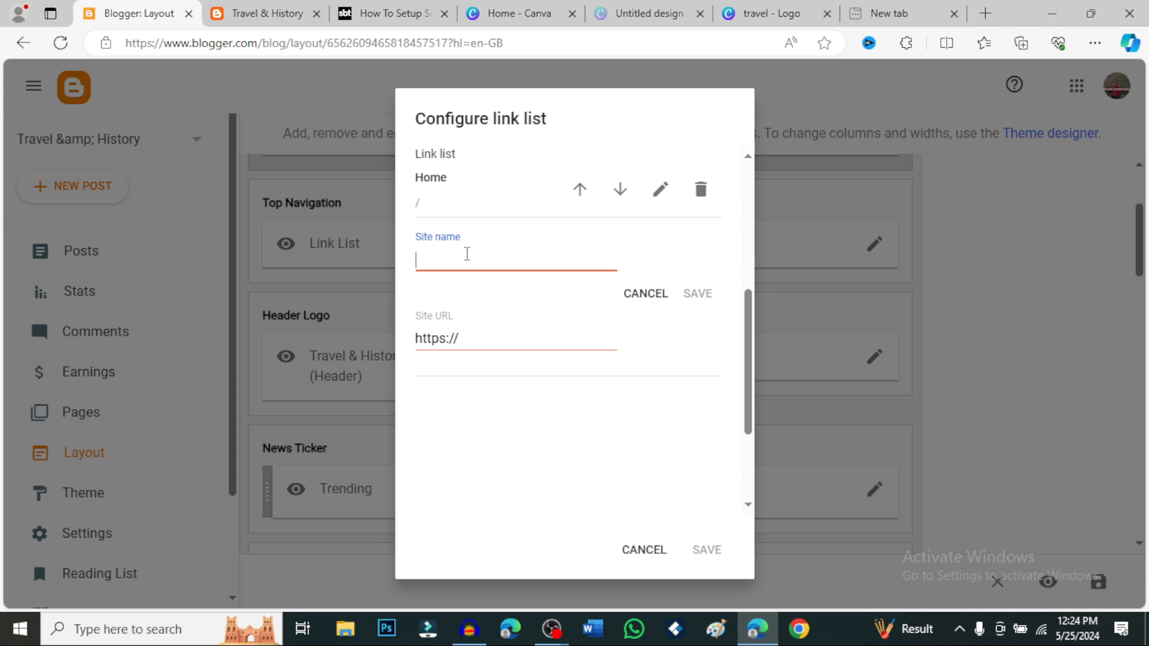
text(T)
key(BackSpace)
text(Nach)
key(BackSpace)
text(ural)
right_click(450, 253)
click(502, 274)
click(495, 336)
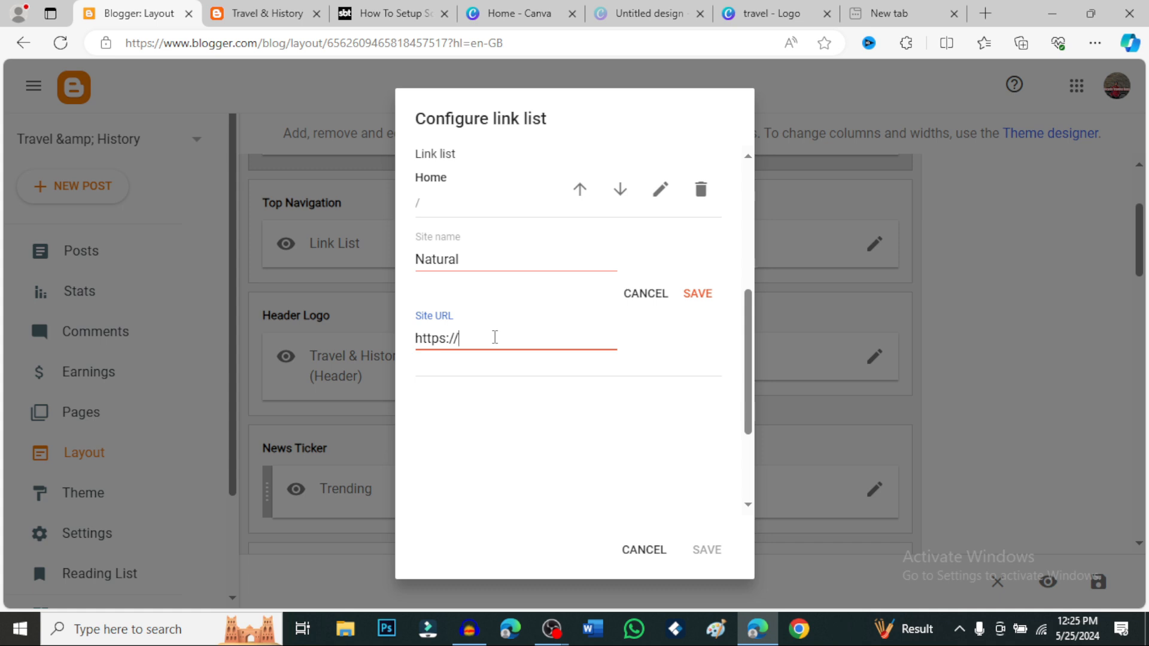
- Compare the live blog's Features and Documentation dropdowns with the link list structure in the template documentation
click(383, 10)
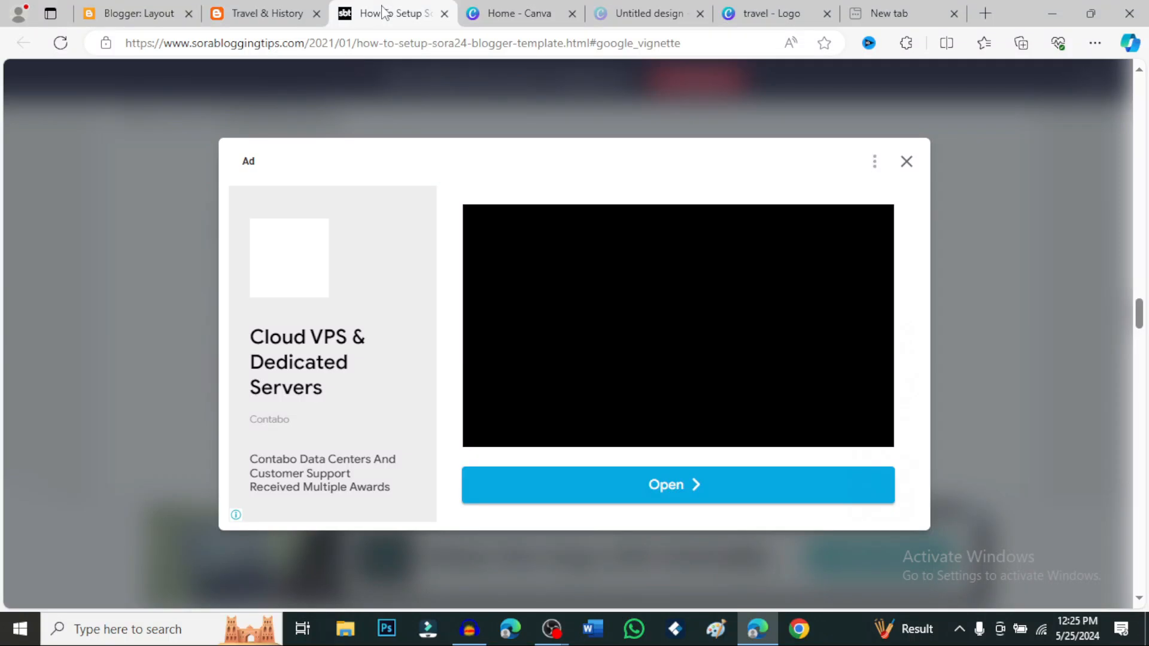
click(905, 161)
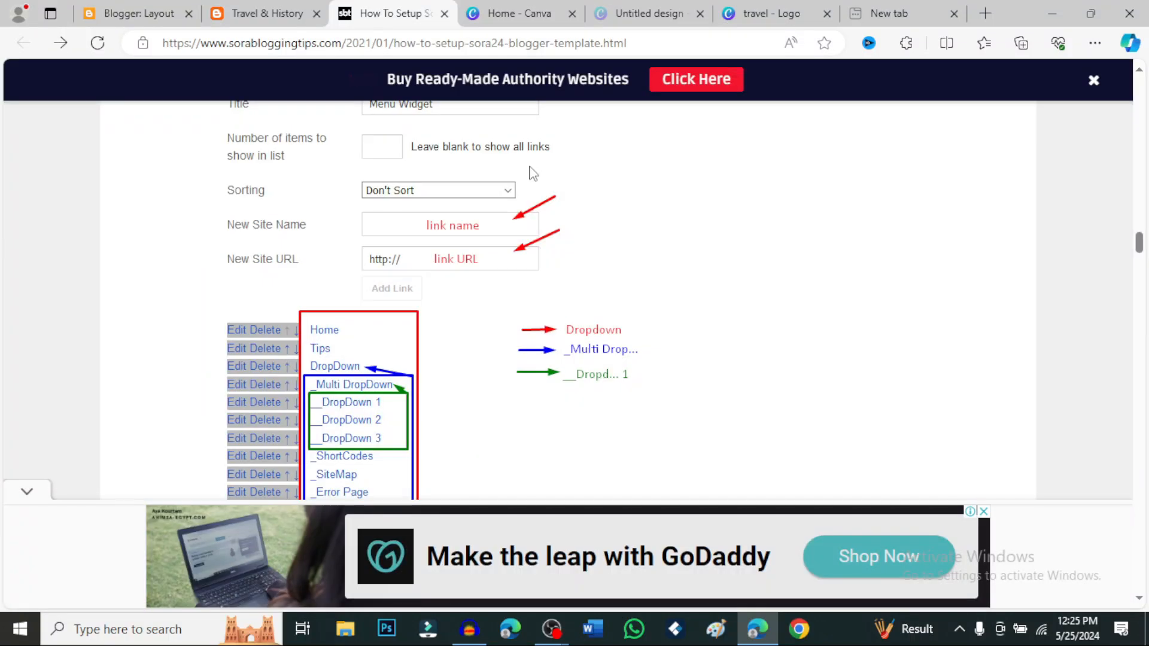
click(261, 6)
mouse_move(701, 132)
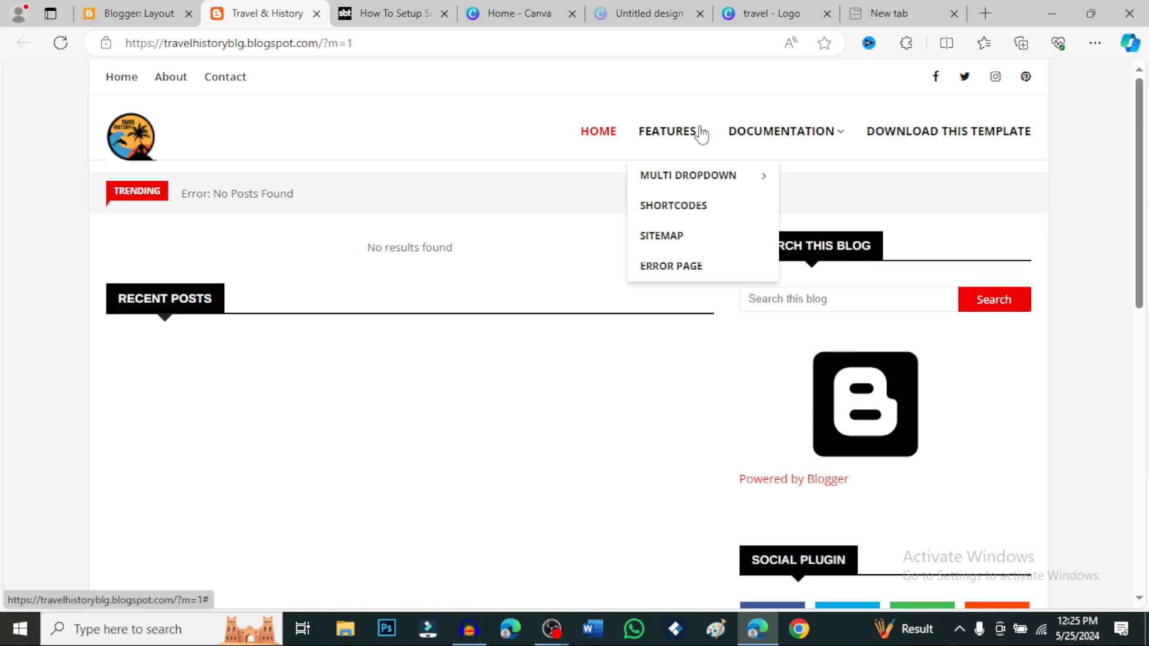
mouse_move(802, 132)
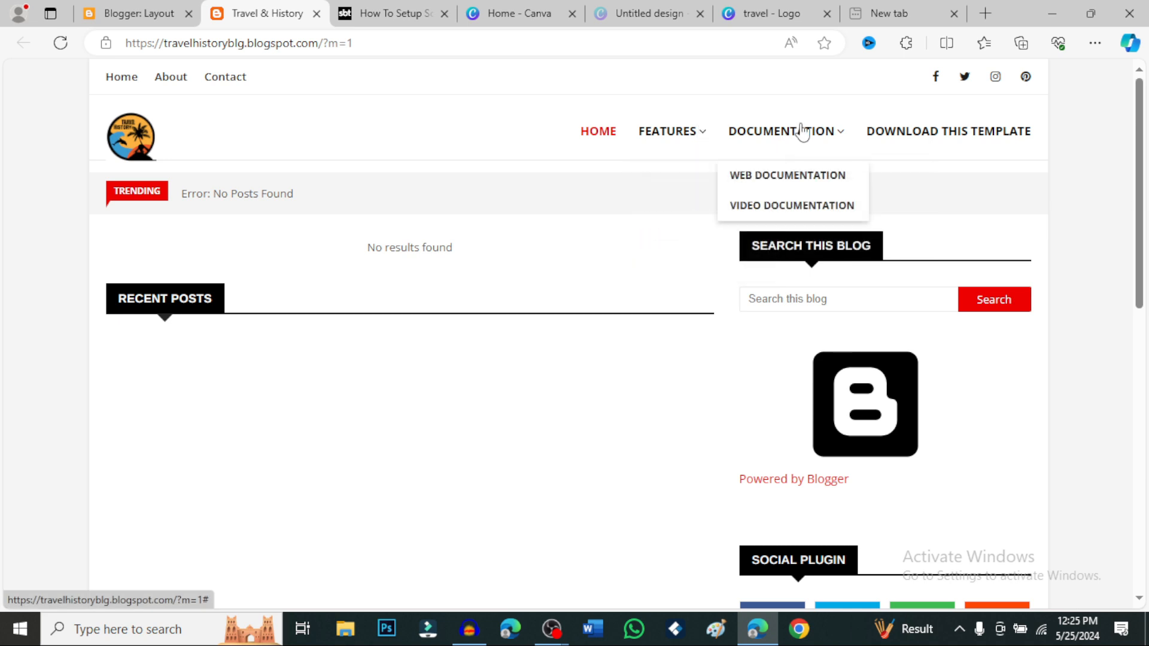
click(396, 20)
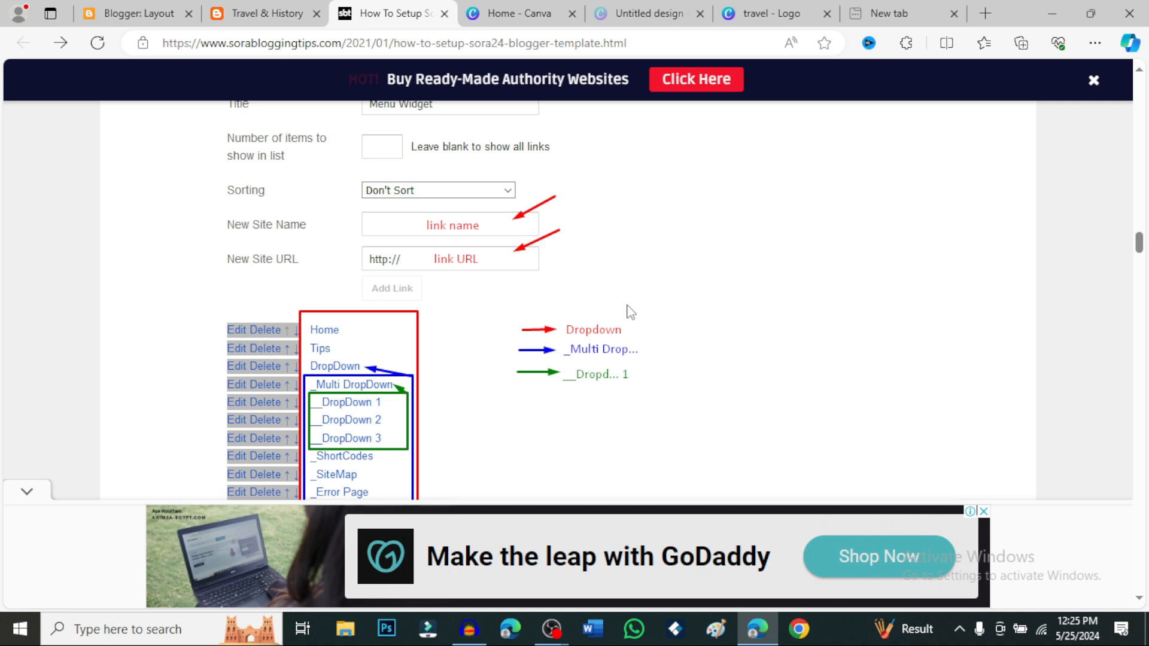
click(96, 13)
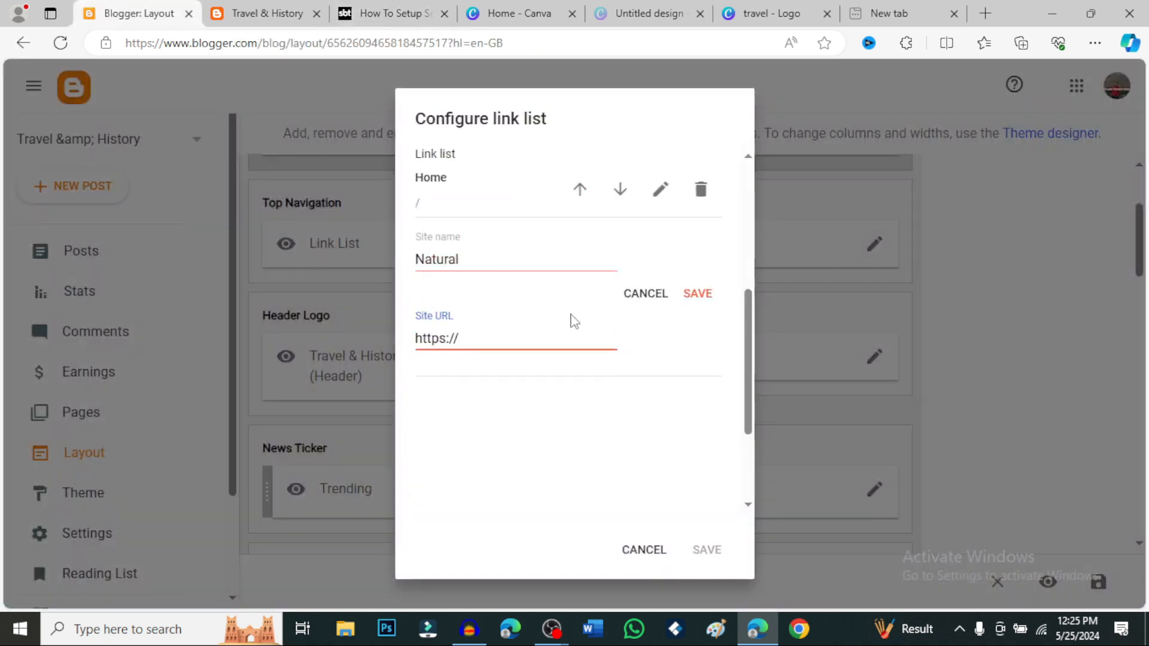
click(699, 295)
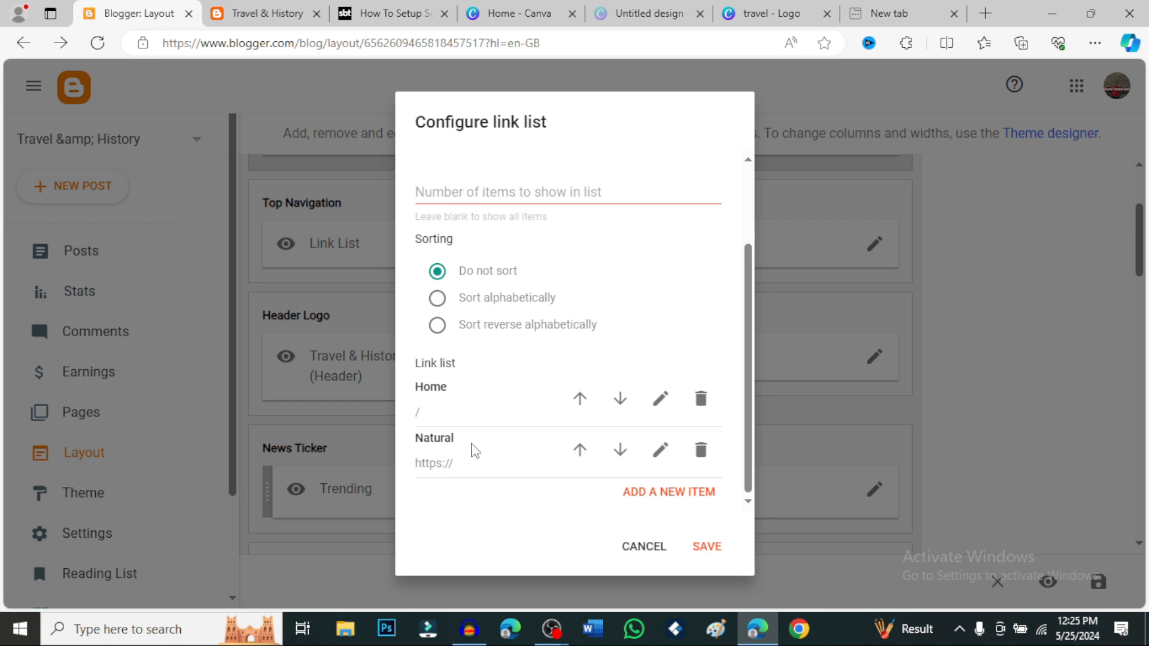
- Read the documentation's Main Menu section on underscore prefixes for sub links, and return to the Blogger Layout page
click(387, 13)
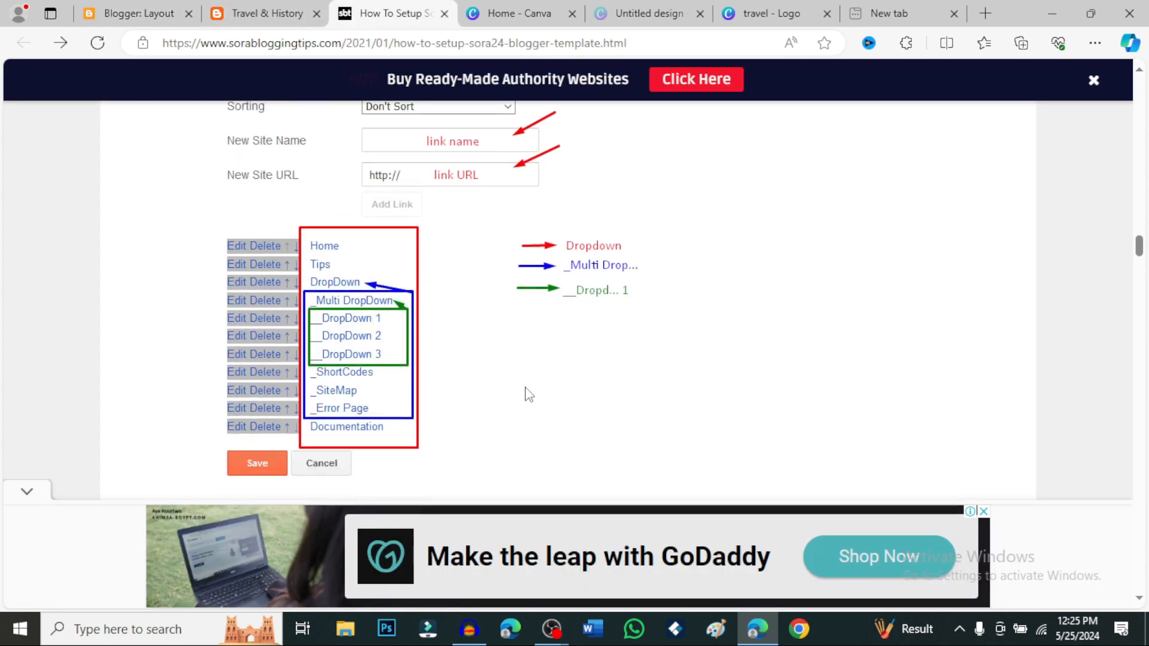
scroll(520, 409, down, 1)
scroll(584, 342, up, 8)
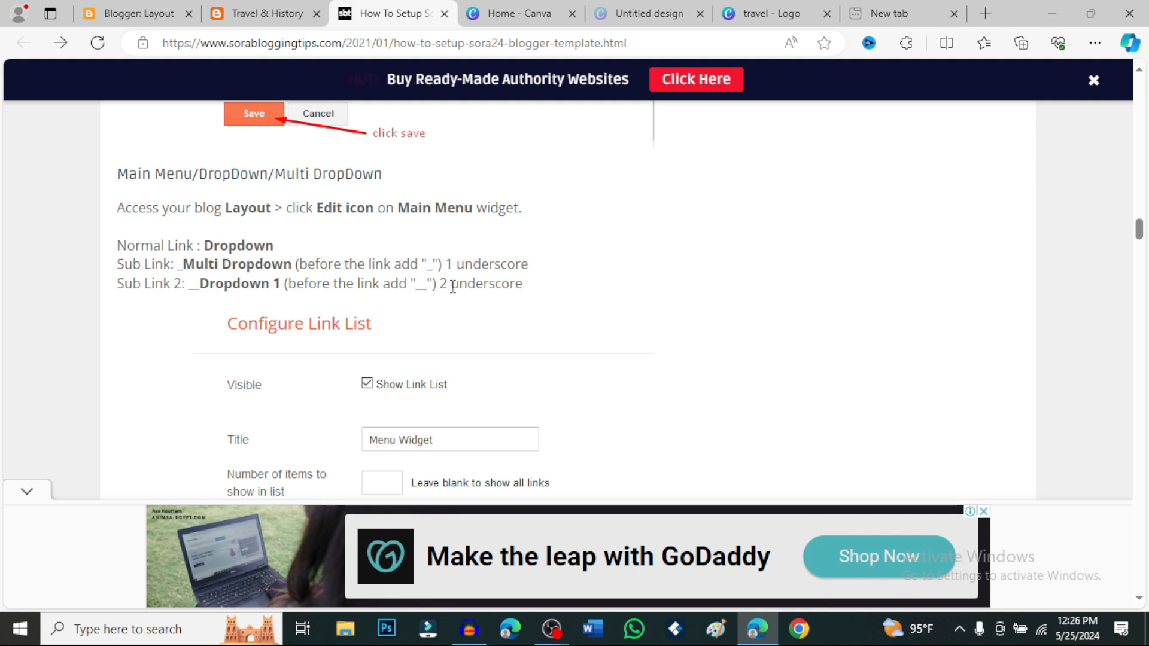
scroll(452, 287, down, 5)
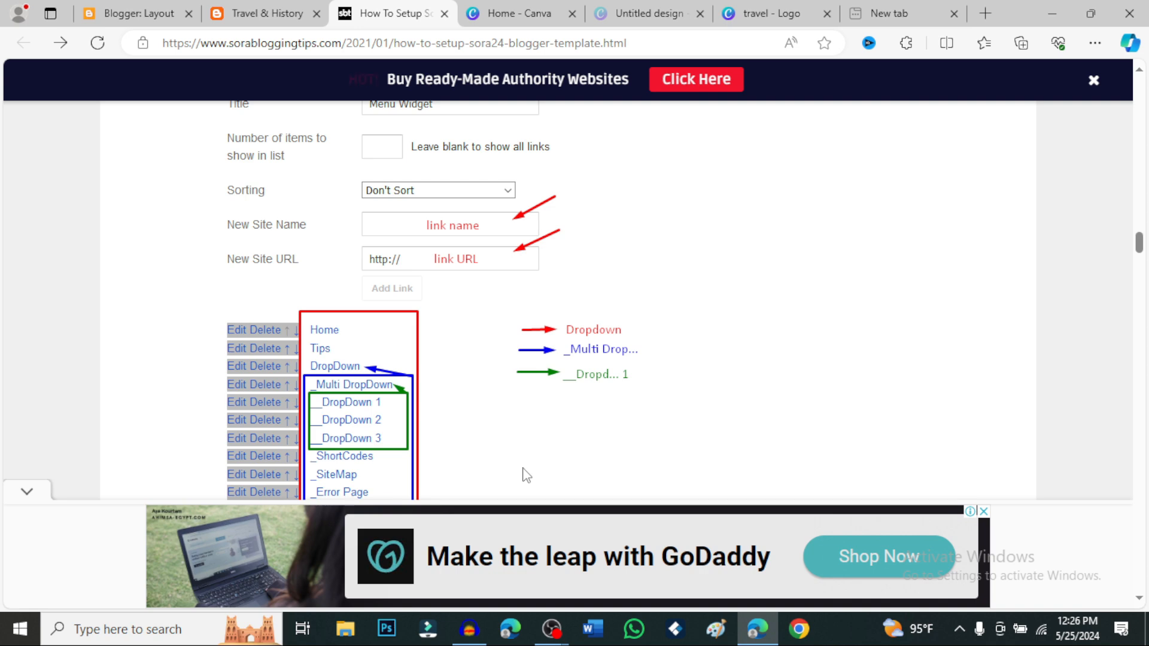
scroll(526, 475, up, 6)
click(112, 12)
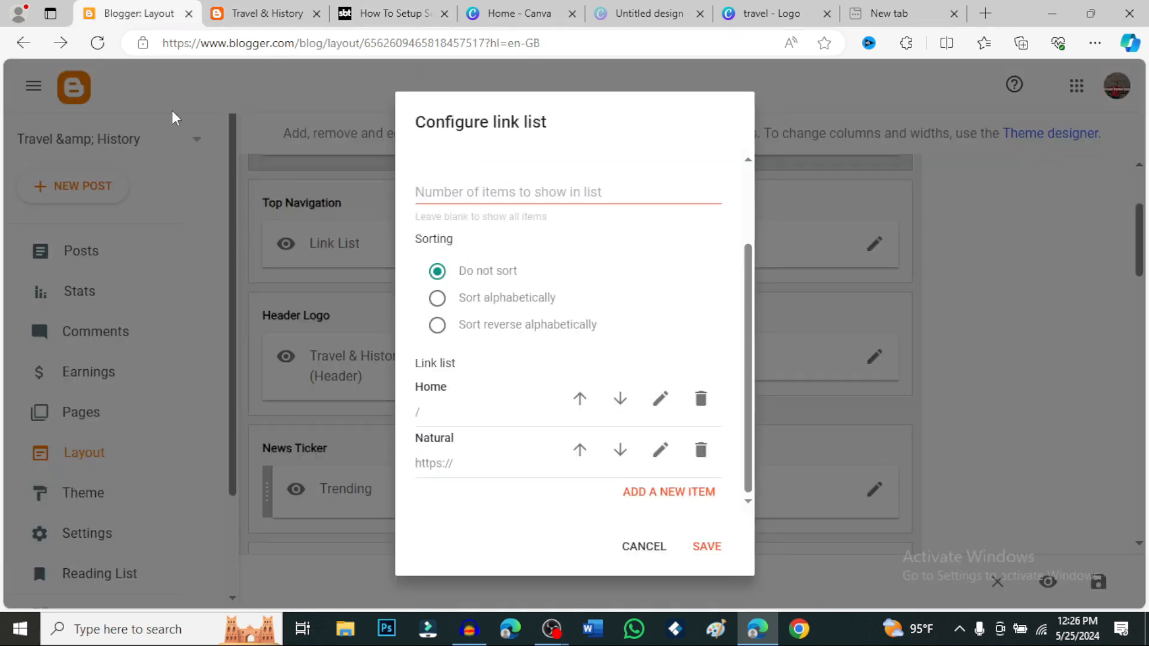
click(675, 491)
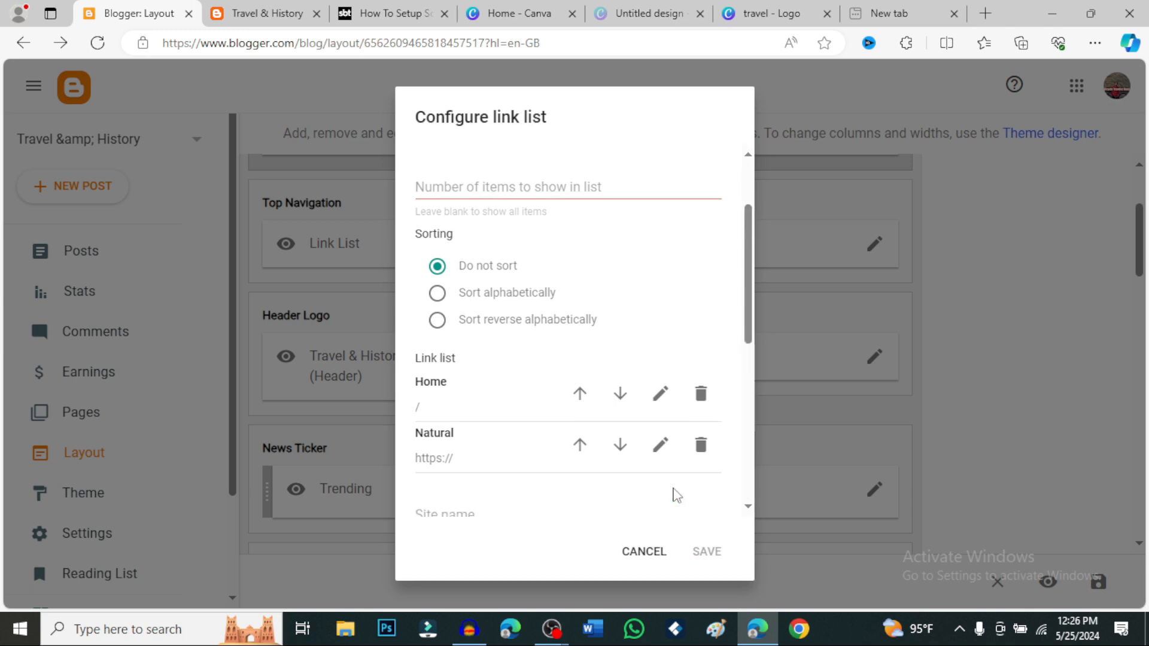
scroll(487, 508, down, 3)
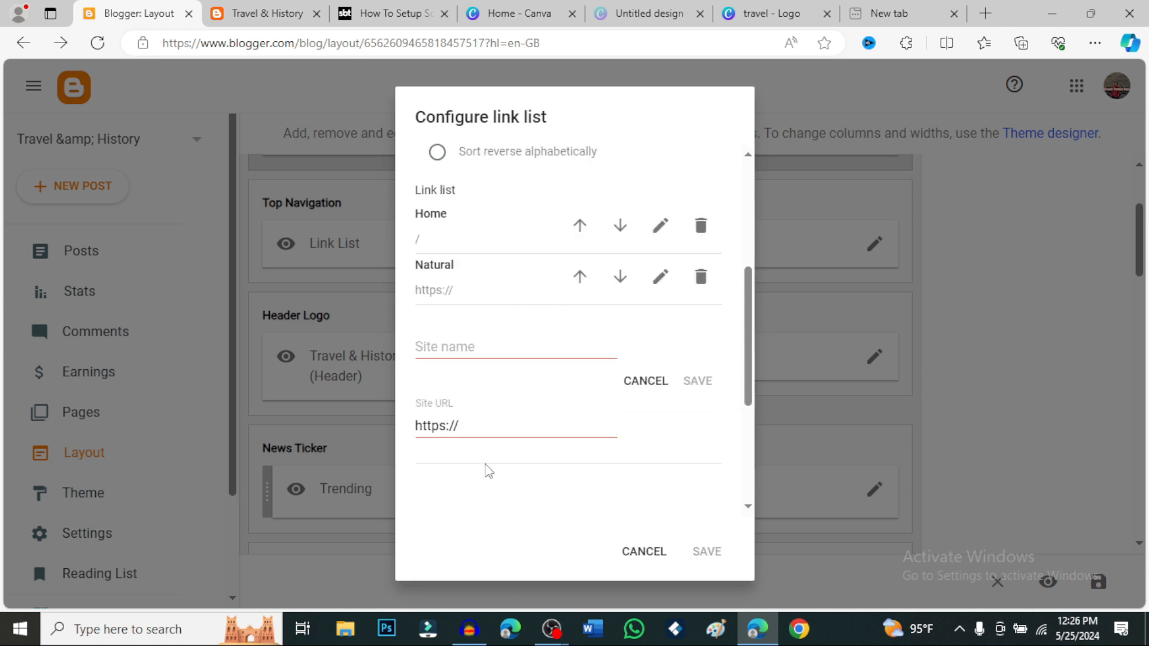
click(468, 347)
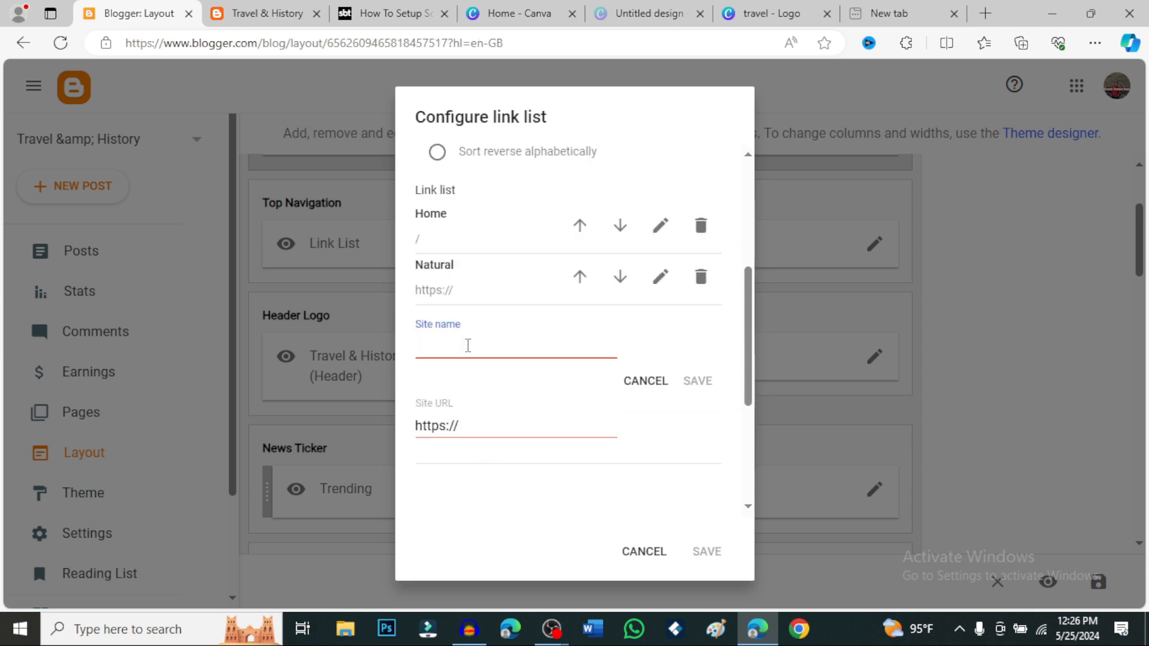
text(-)
key(BackSpace)
text(-)
text(Water)
text(Fa)
key(BackSpace)
key(BackSpace)
text(fall)
click(701, 384)
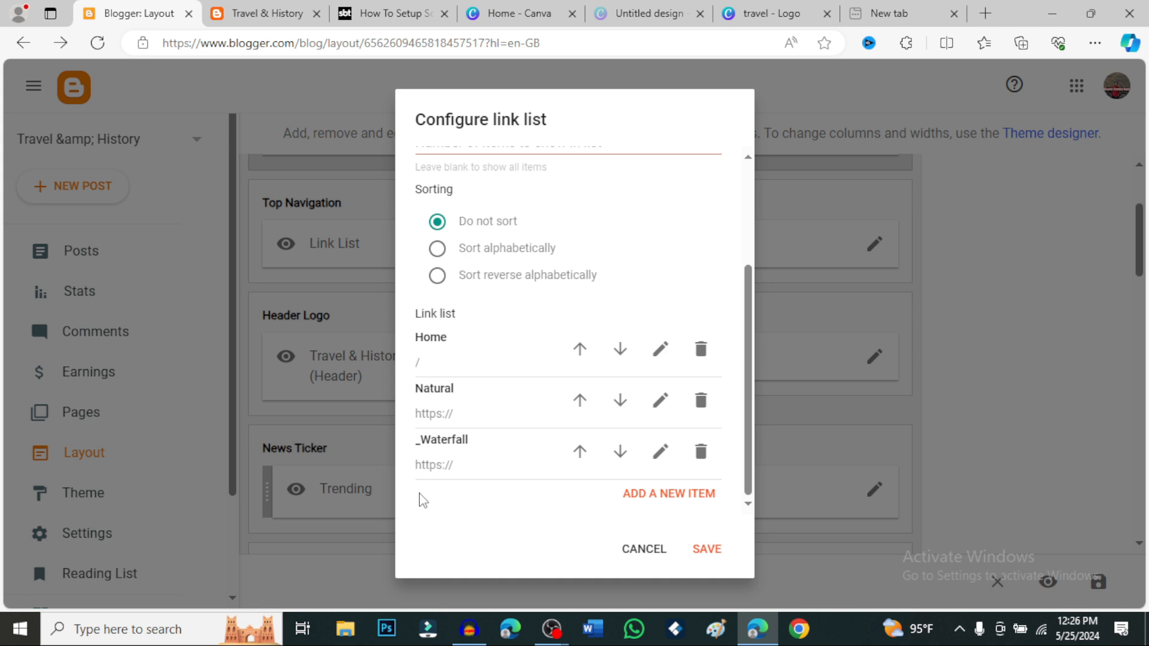
click(660, 494)
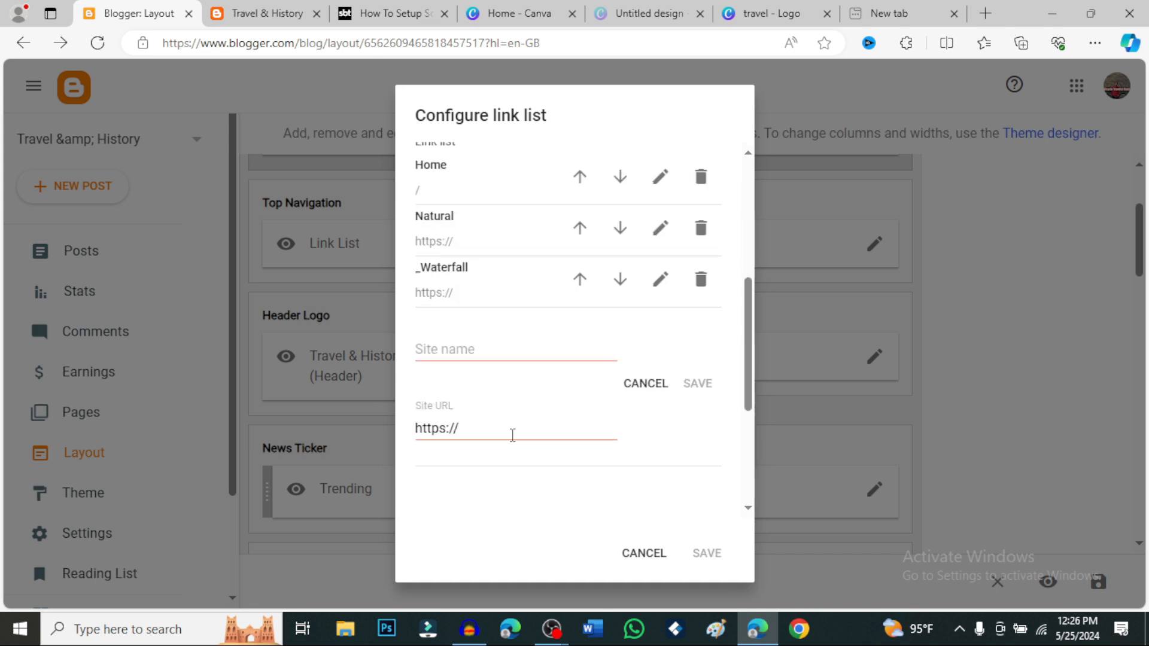
click(490, 348)
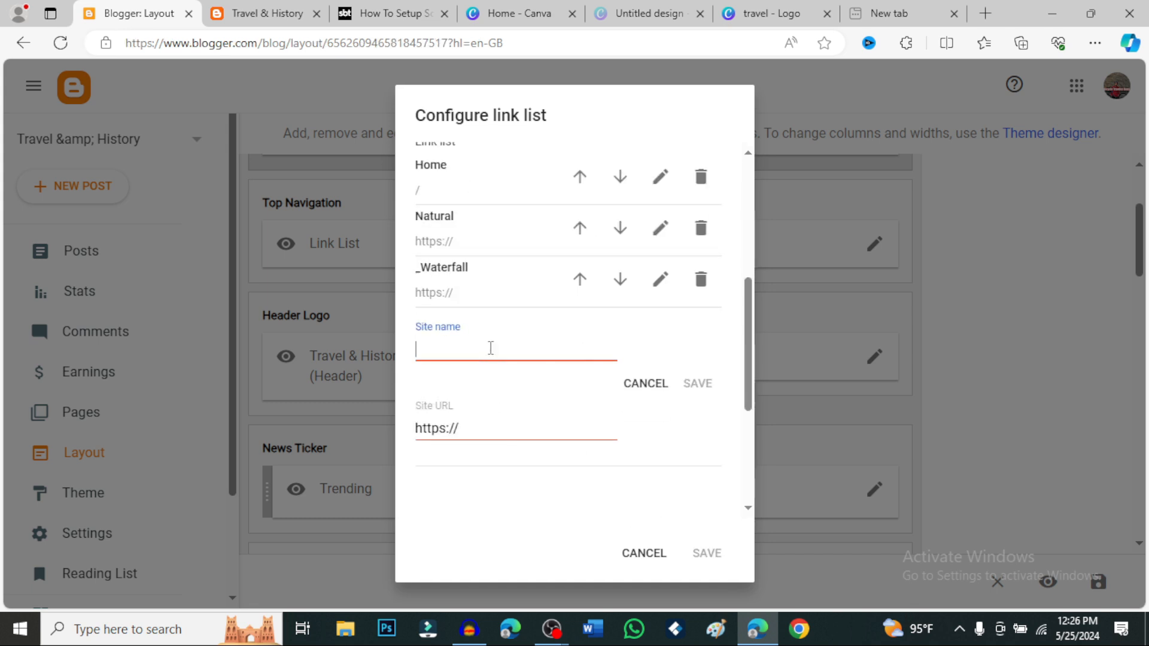
text(__Hils)
click(707, 389)
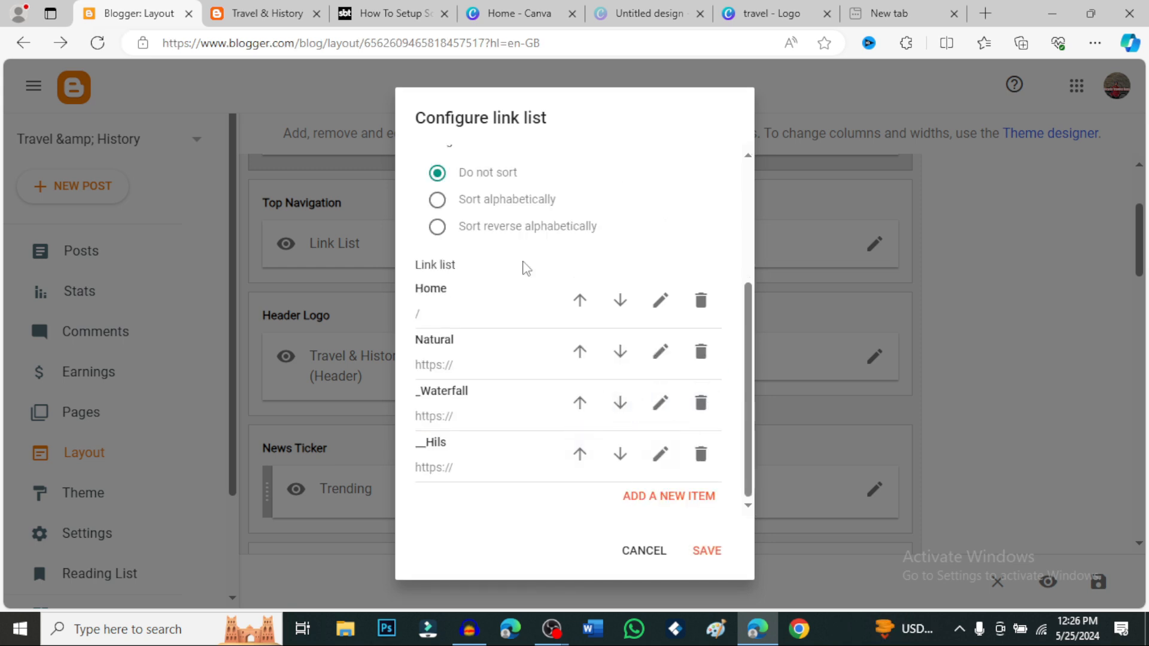
- Check the documentation's example link list for multi-dropdown naming, glance at the live blog's menu, and return to the Blogger Layout page
click(385, 13)
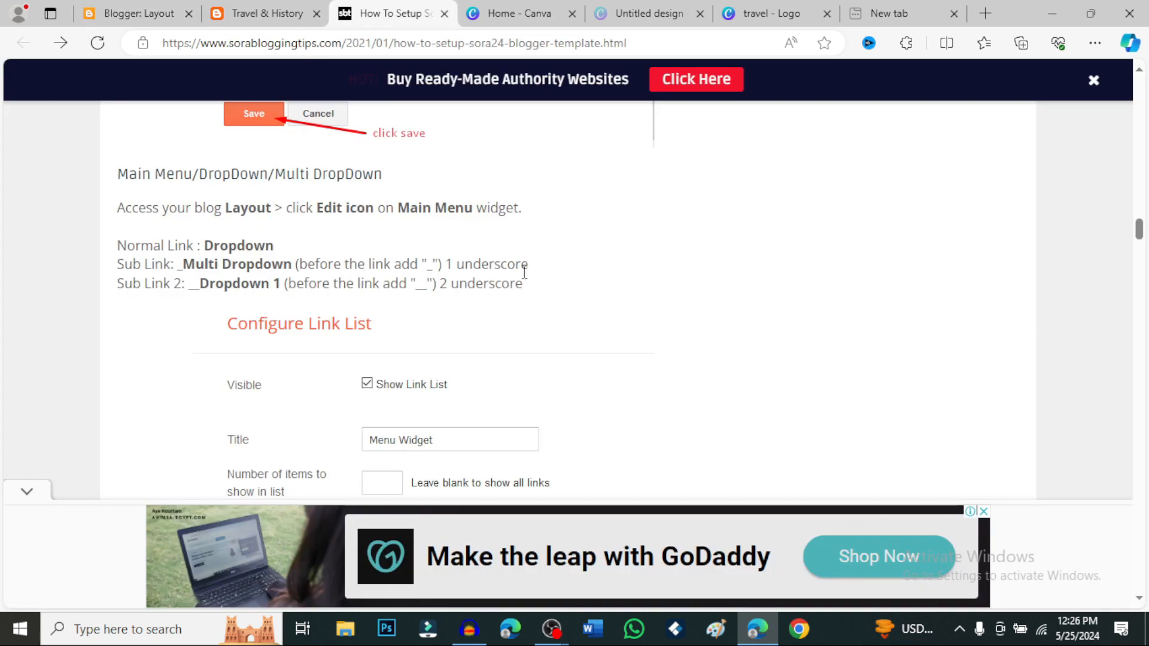
scroll(545, 317, down, 6)
scroll(554, 337, down, 1)
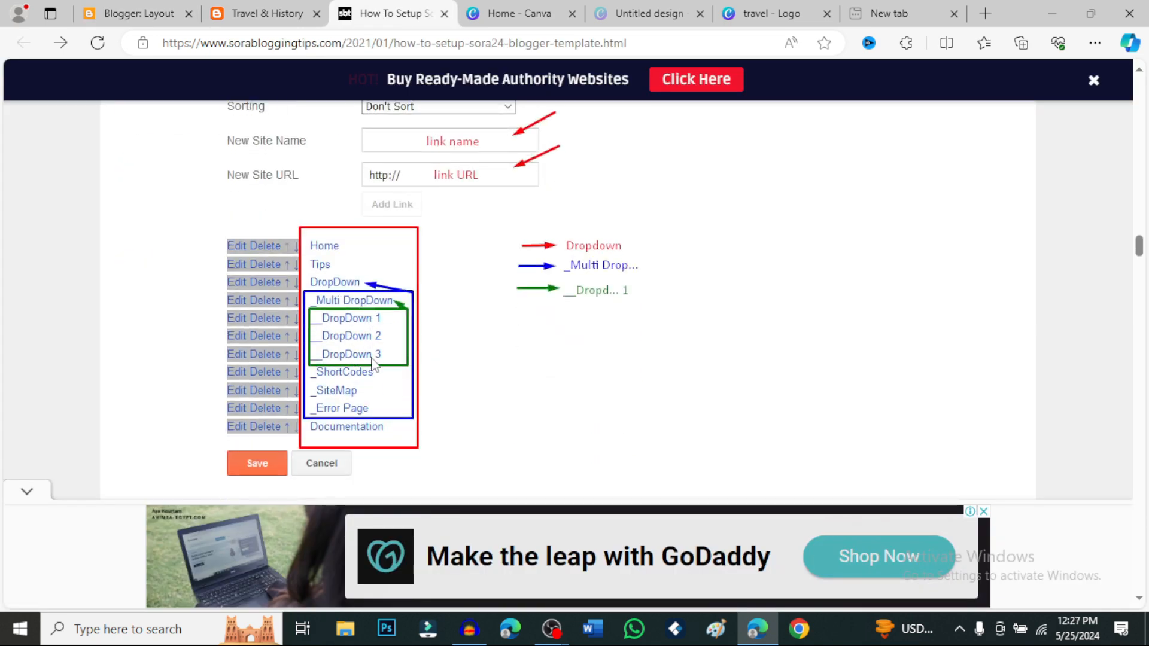
scroll(466, 382, up, 2)
click(232, 13)
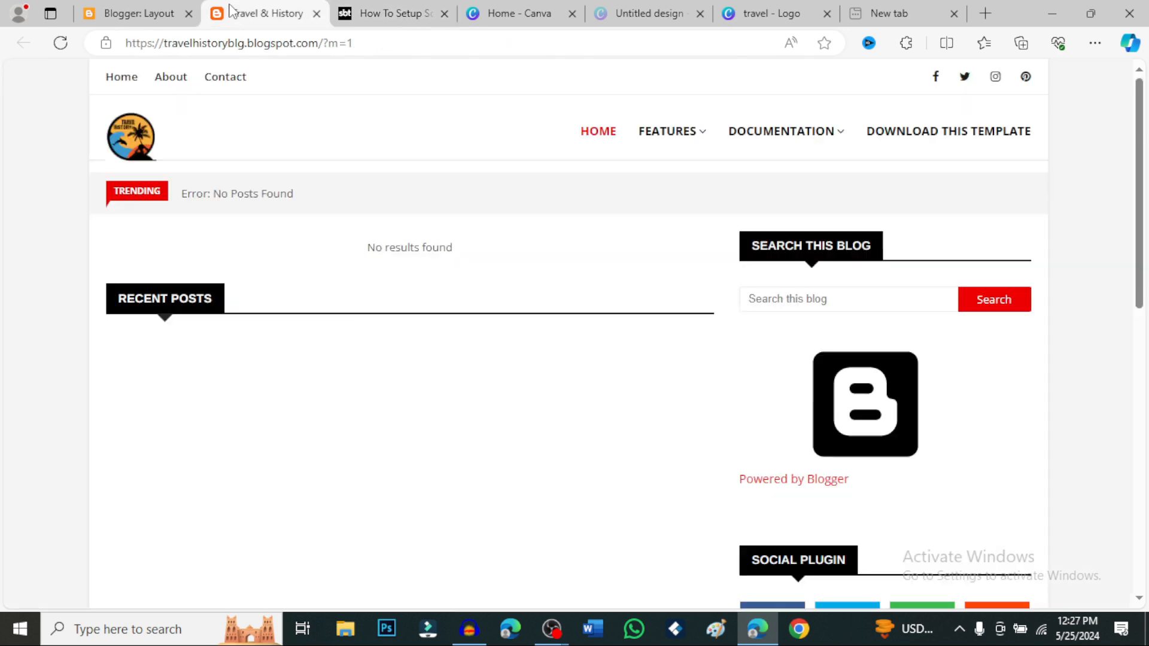
click(154, 18)
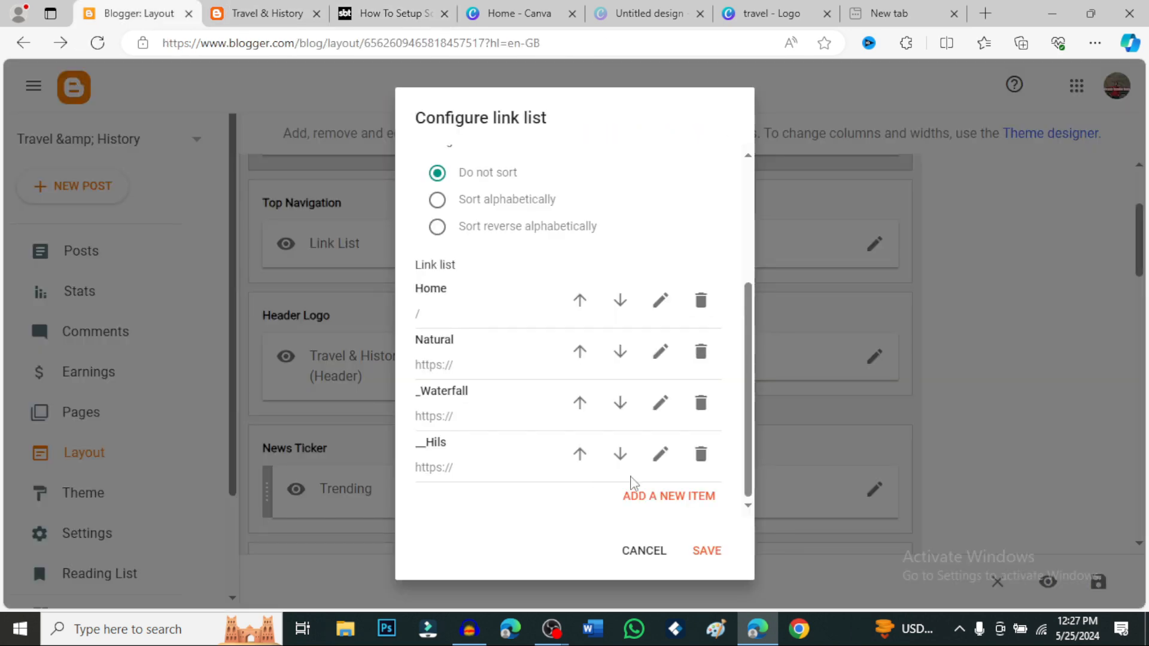
scroll(679, 508, down, 3)
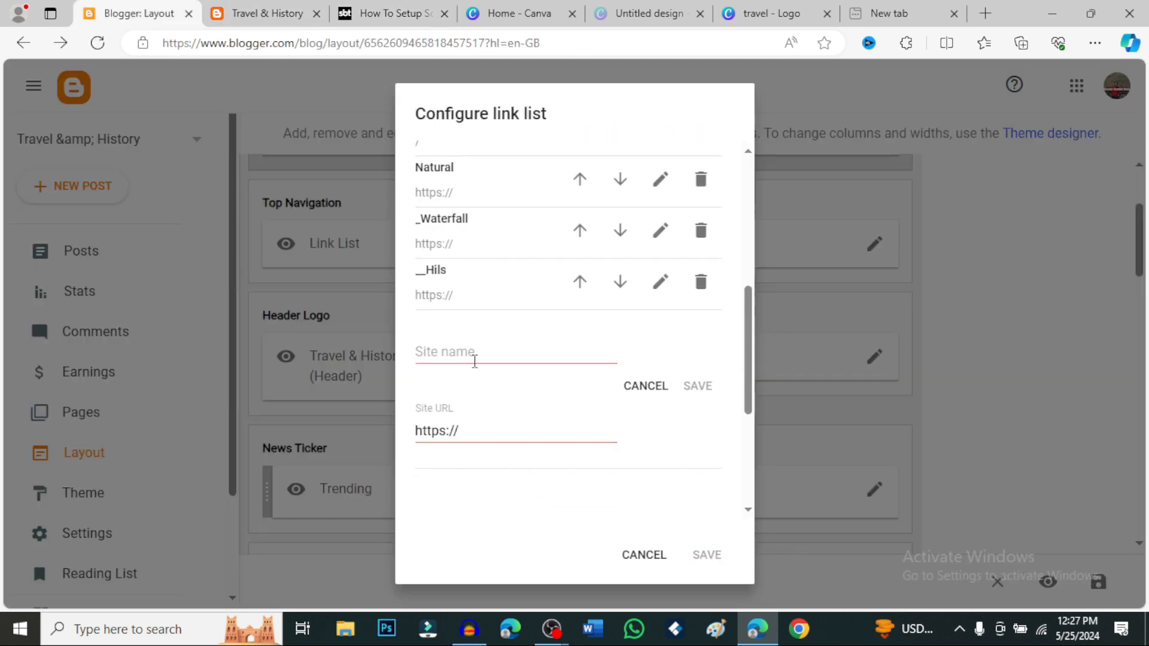
click(472, 356)
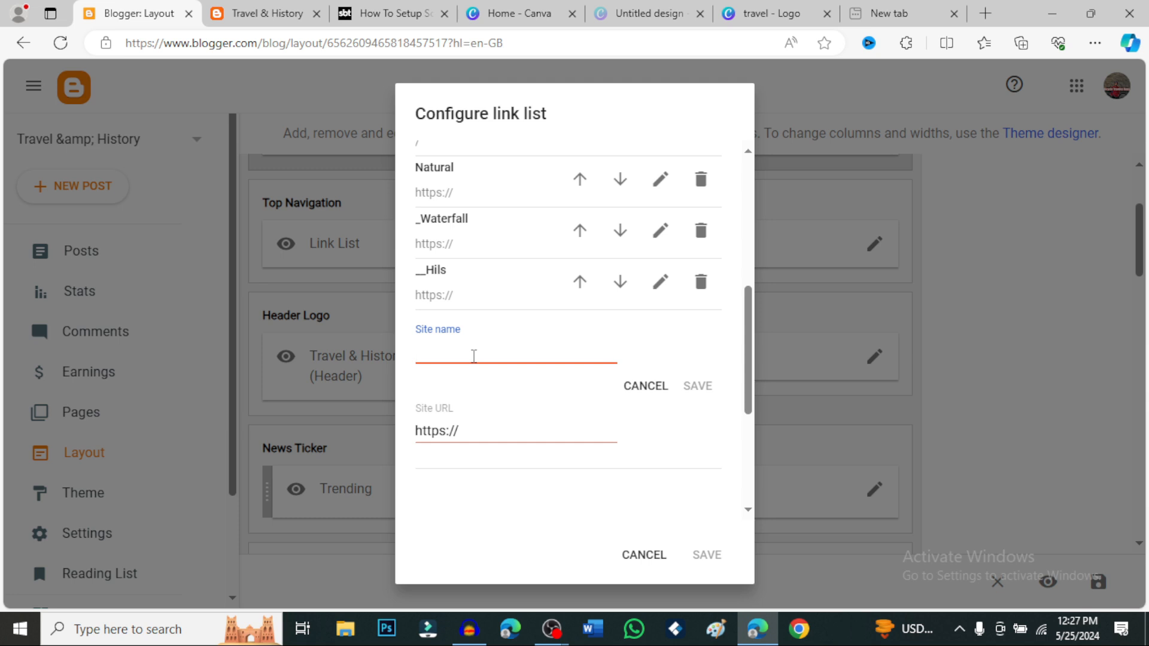
text(_Sea)
click(695, 385)
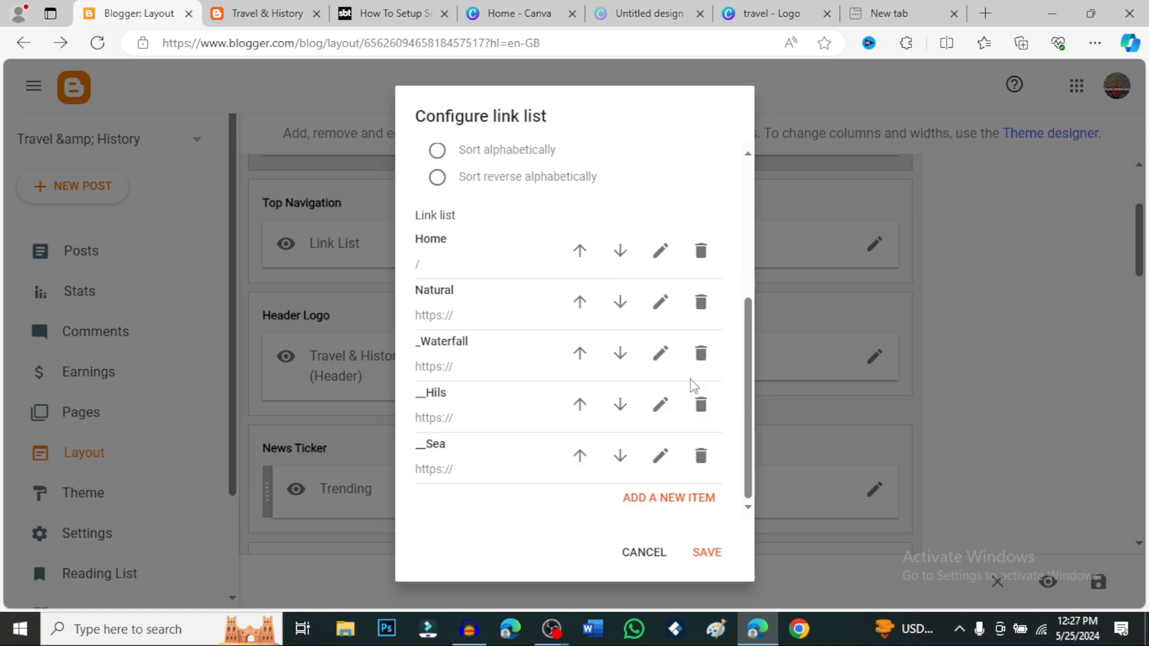
click(716, 557)
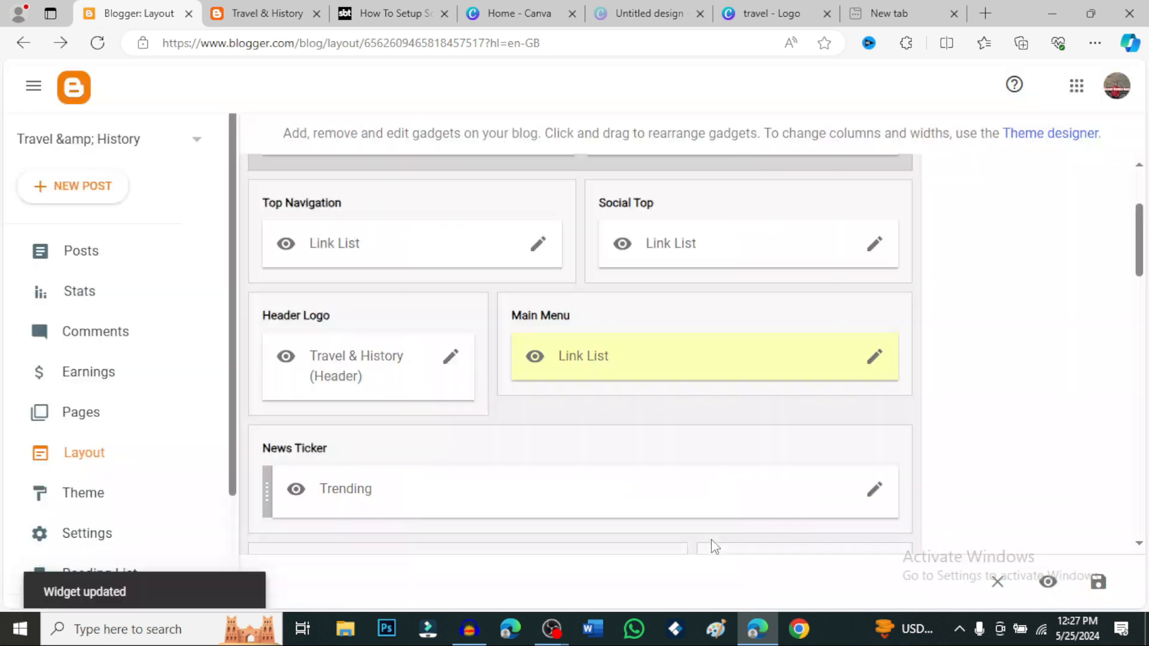
- Reload the live blog and inspect the Natural dropdown with its Waterfall submenu
click(268, 13)
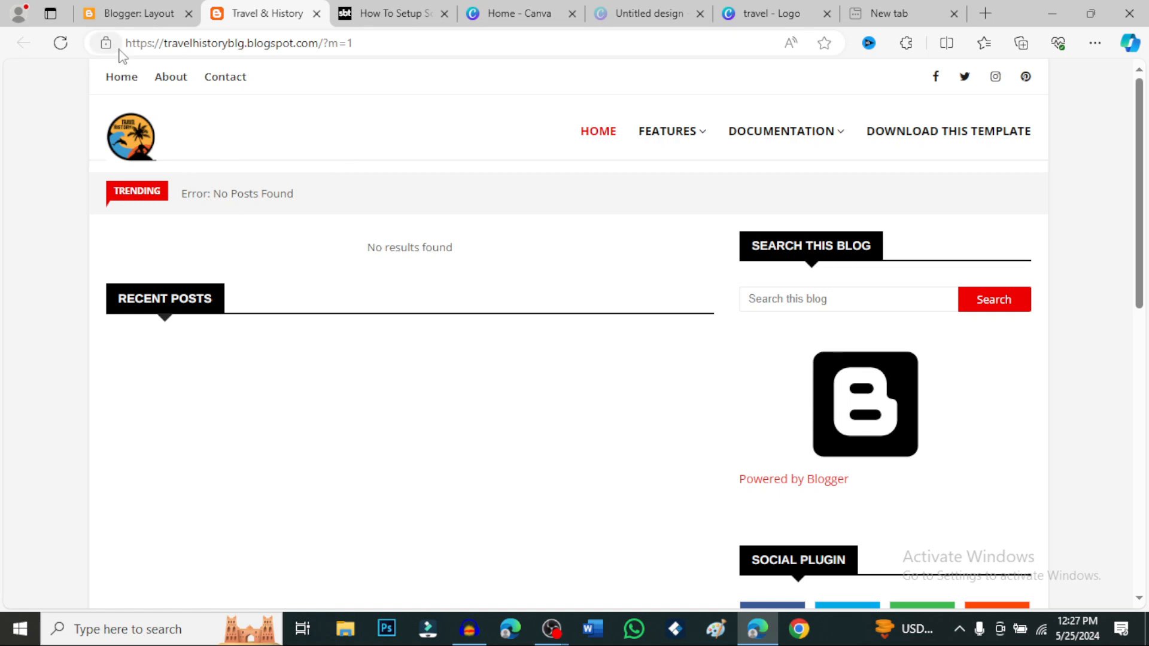
click(70, 46)
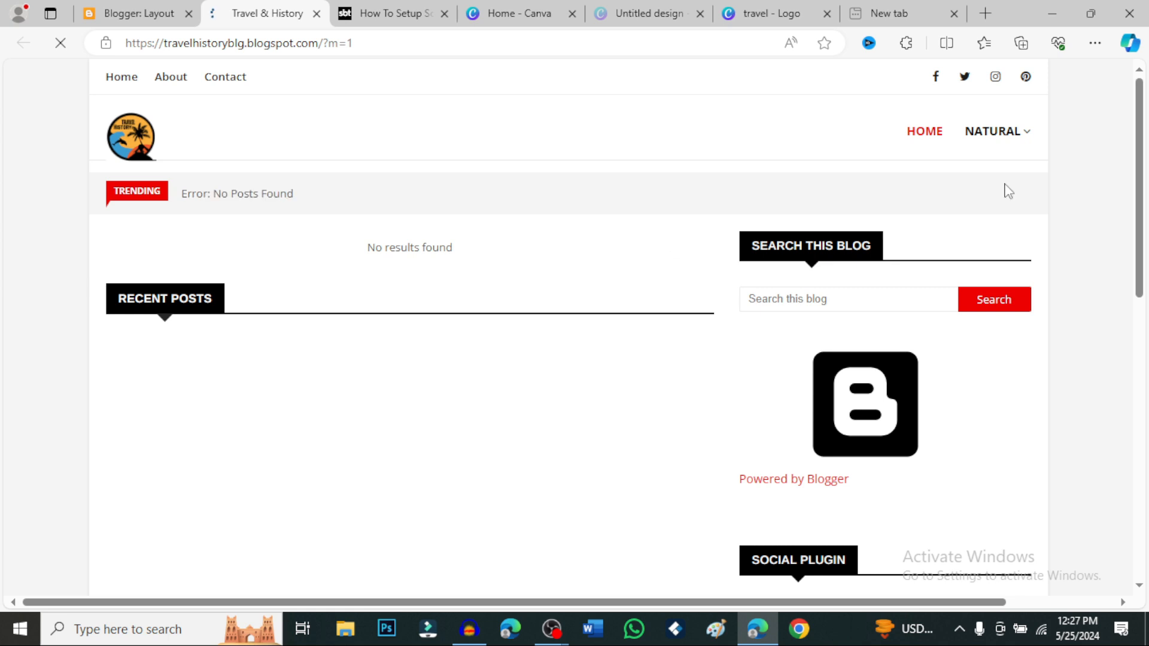
mouse_move(1009, 137)
mouse_move(1090, 174)
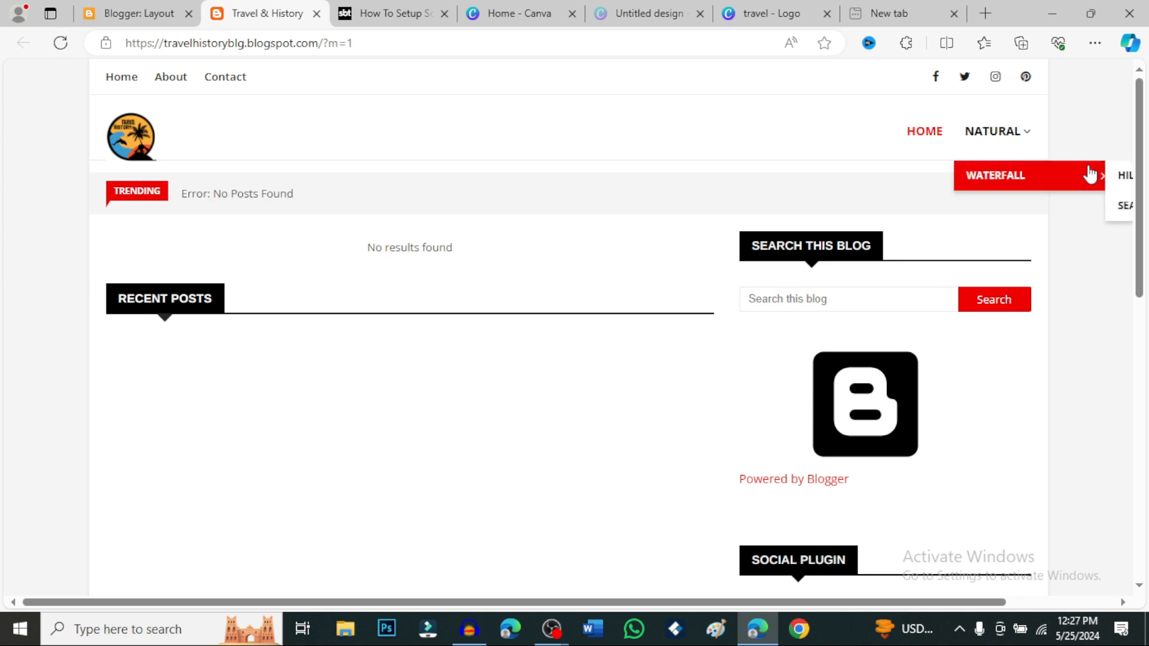
scroll(904, 121, down, 1)
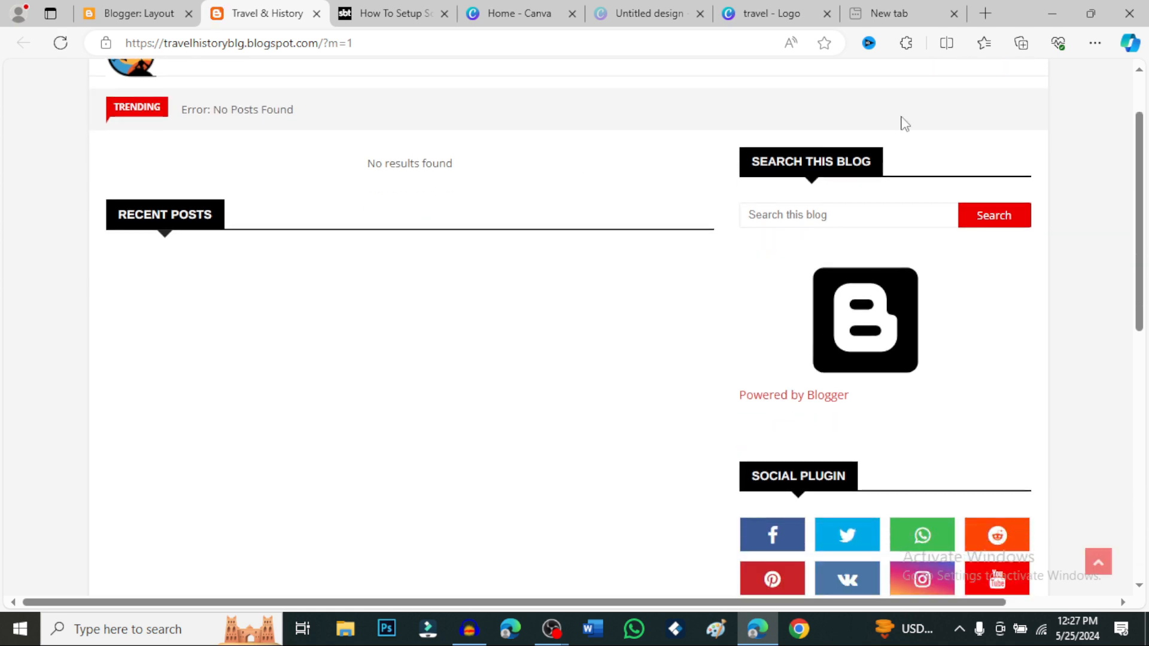
scroll(958, 138, up, 2)
mouse_move(1021, 149)
mouse_move(1050, 176)
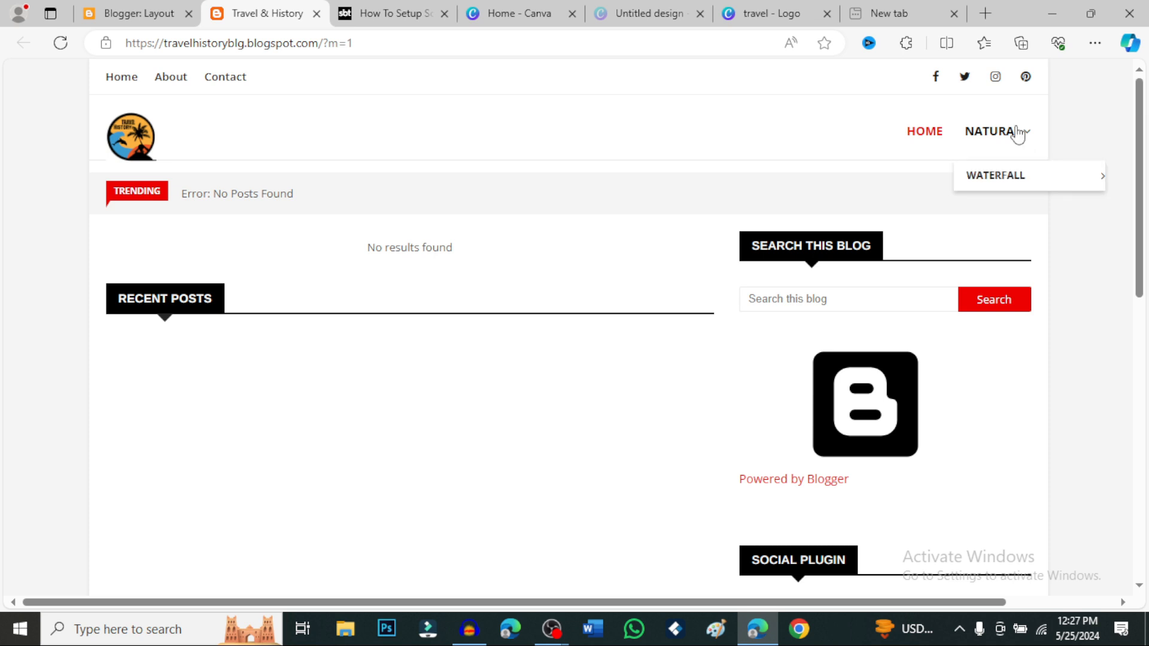
- Review the documentation's example of single and double underscore links, and return to the Blogger Layout page
click(375, 15)
scroll(591, 274, down, 3)
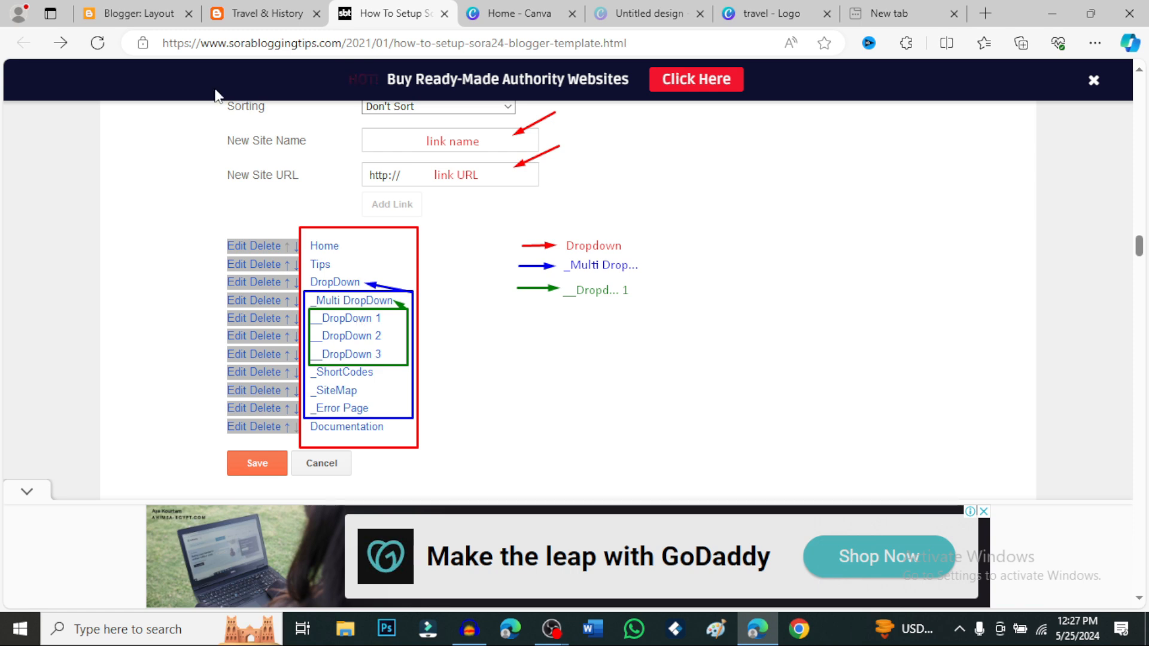
click(139, 13)
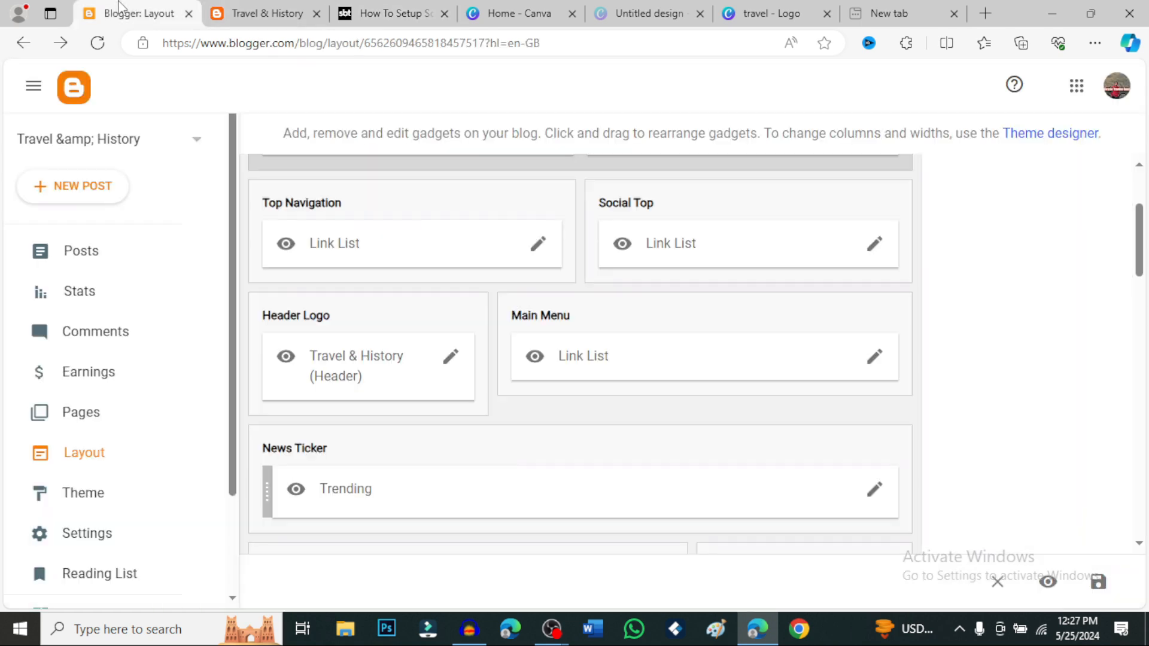
- Rename the __Hils link in the Main Menu as _Hils and save the link list
click(874, 364)
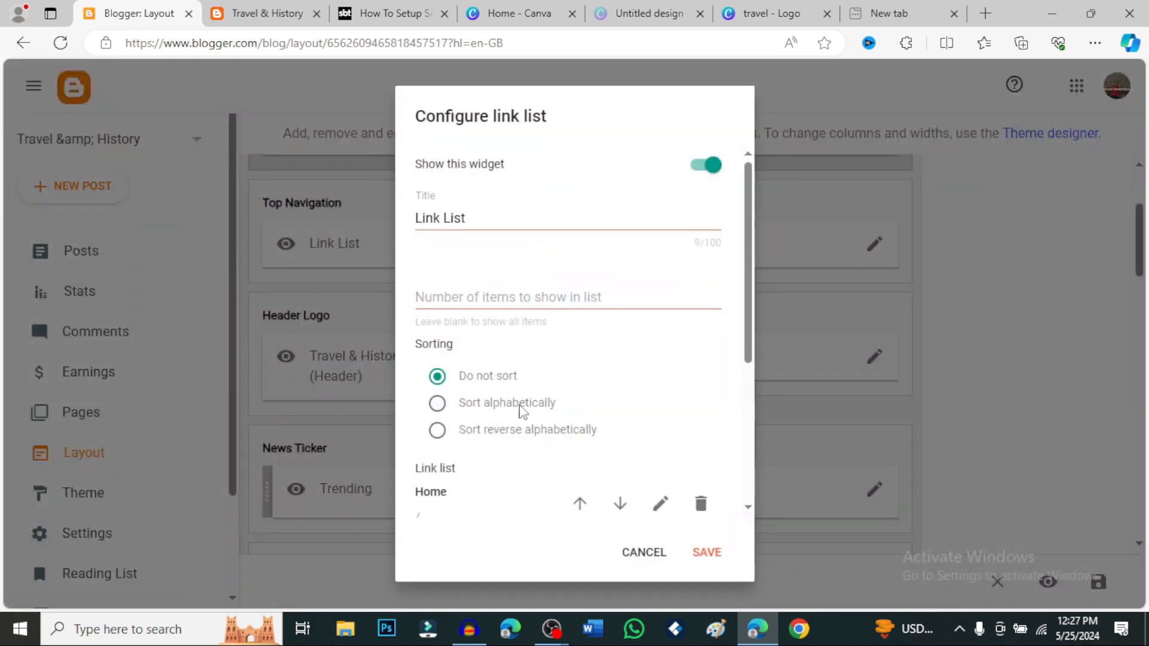
scroll(519, 413, down, 4)
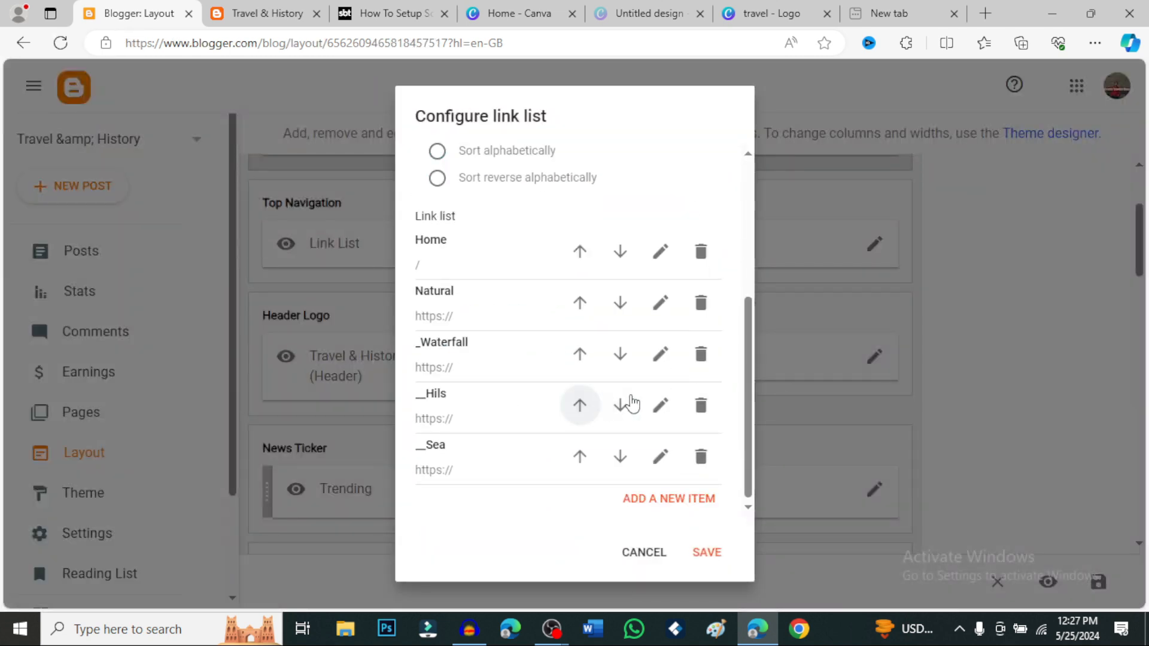
click(659, 405)
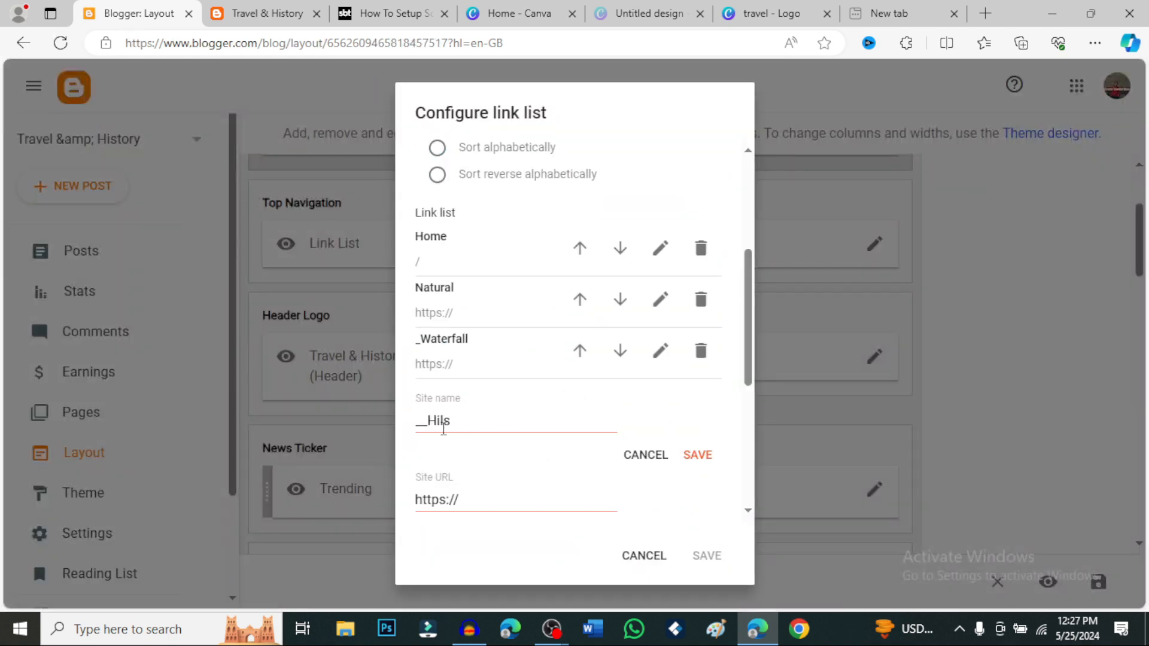
click(428, 422)
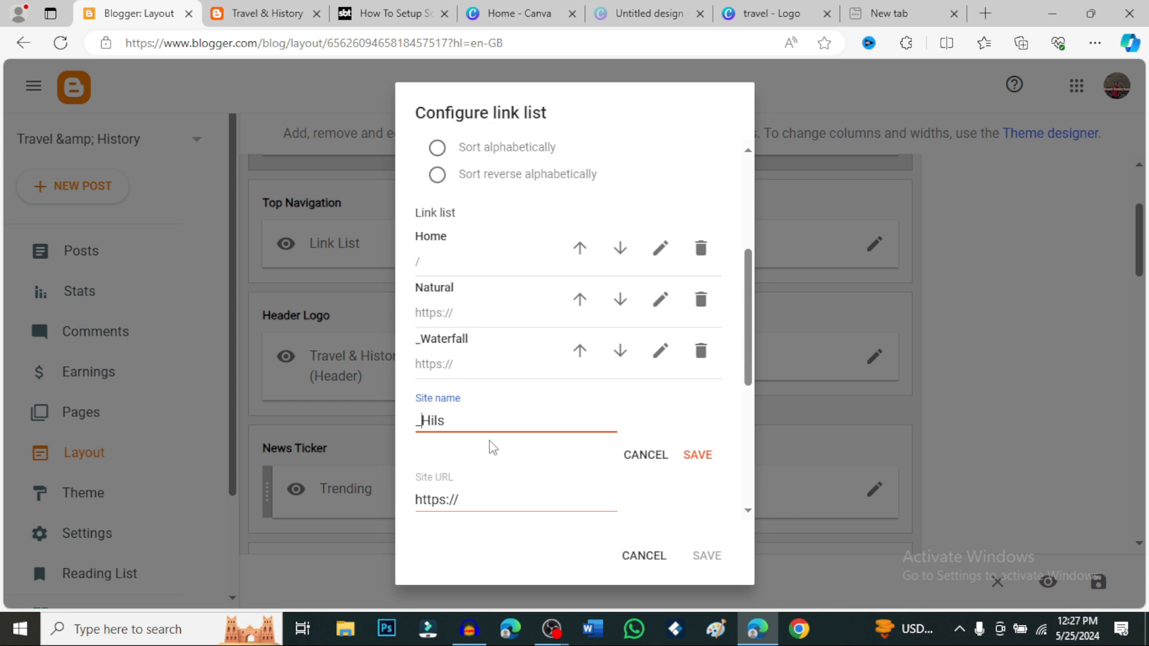
click(694, 456)
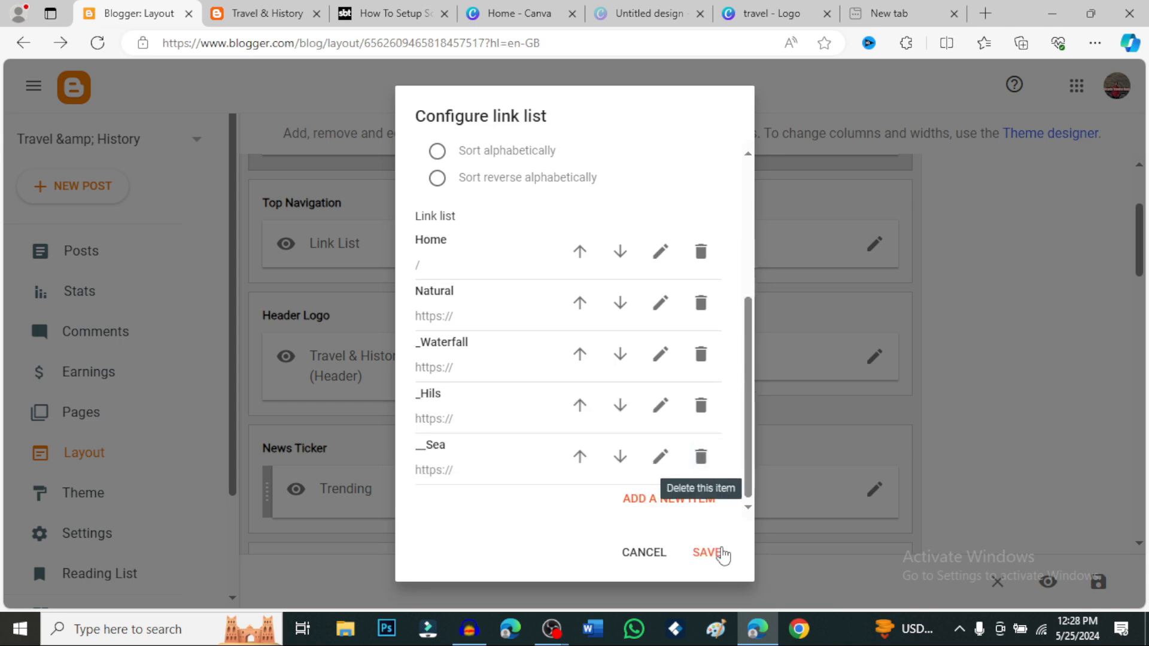
click(719, 550)
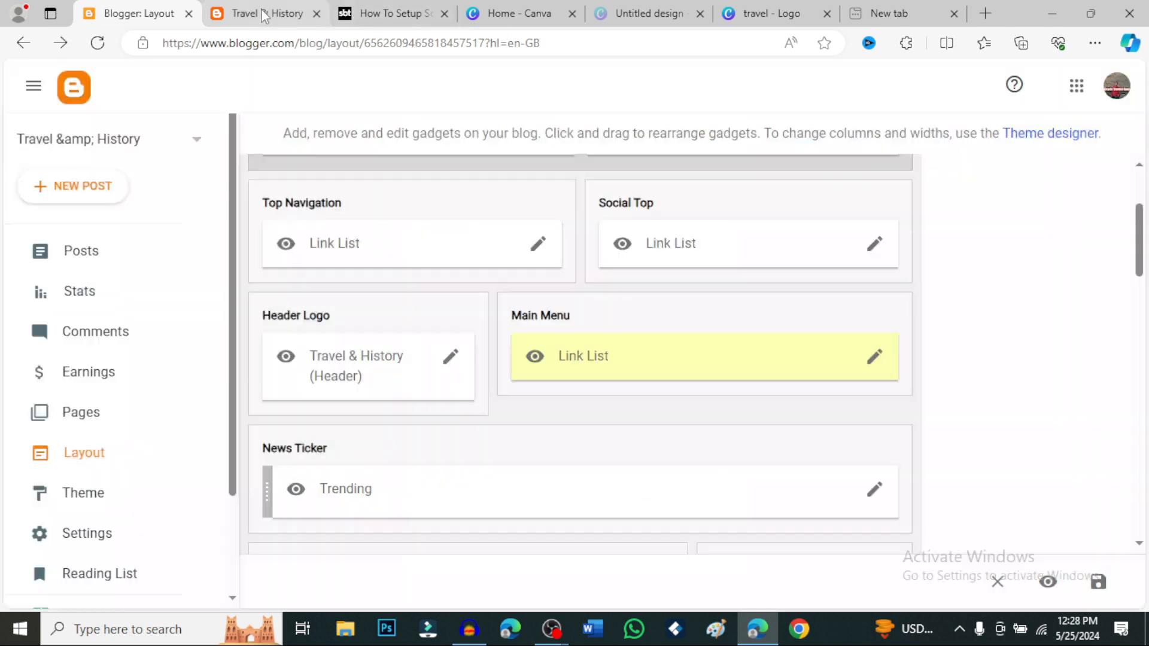
- Reload the live blog, inspect the entries of the Natural dropdown, and return to the Blogger Layout page
click(284, 14)
click(61, 43)
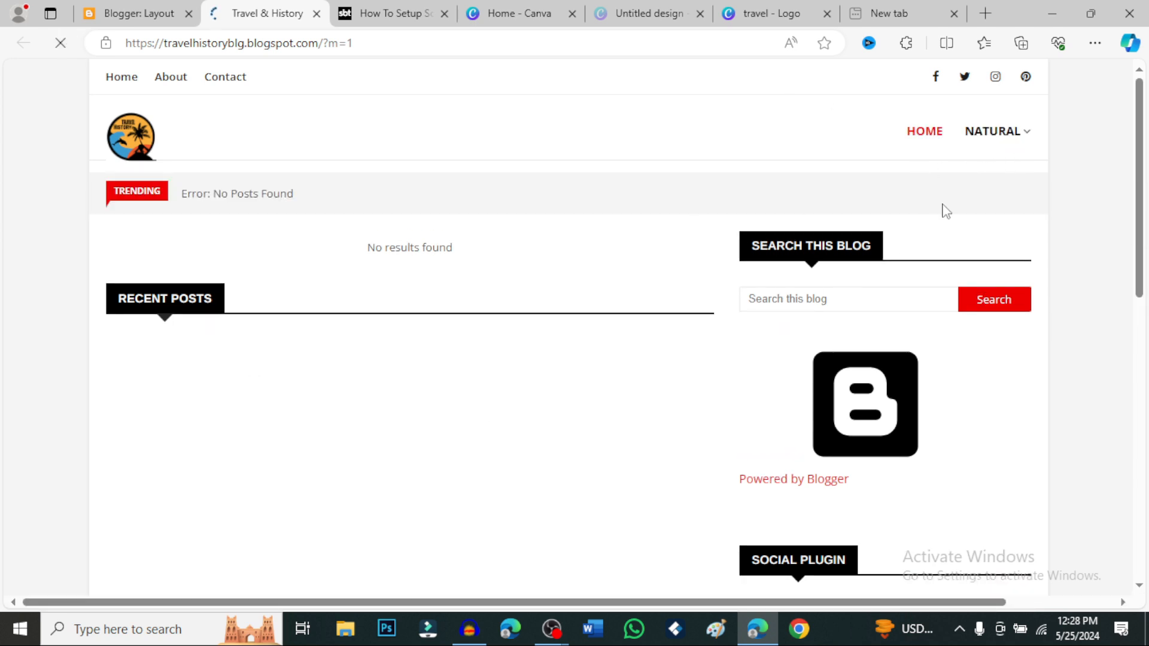
mouse_move(1009, 146)
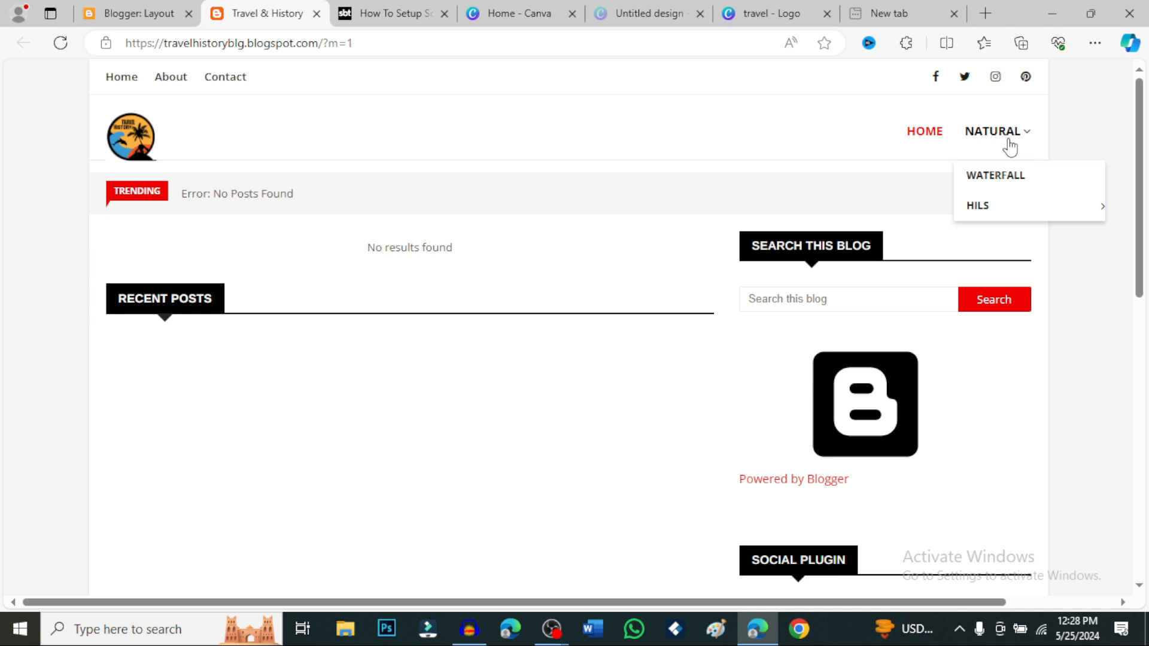
click(127, 14)
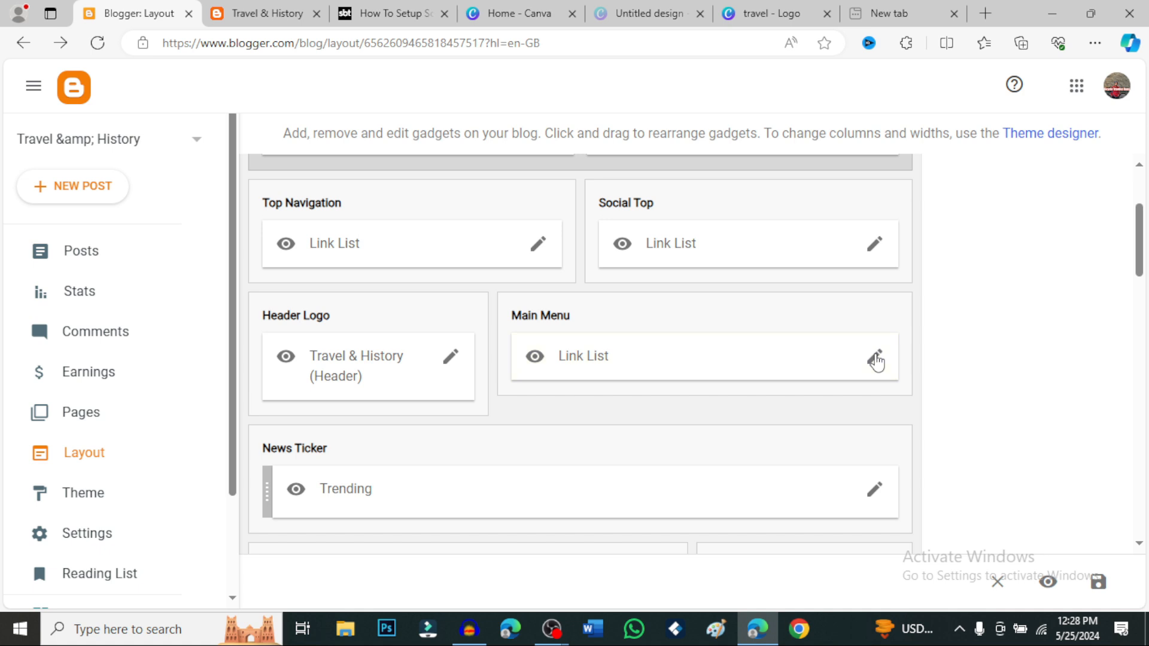
- Reread the documentation's Main Menu link list example, look at the live blog's header, and return to the Blogger Layout page
click(383, 13)
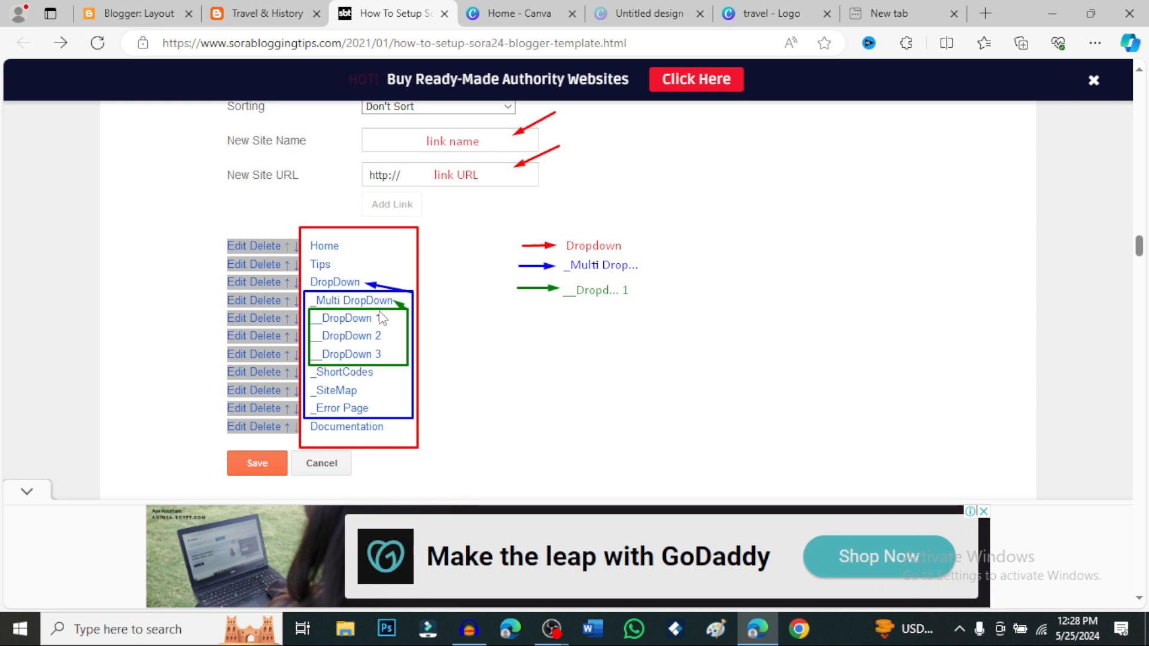
scroll(380, 317, down, 2)
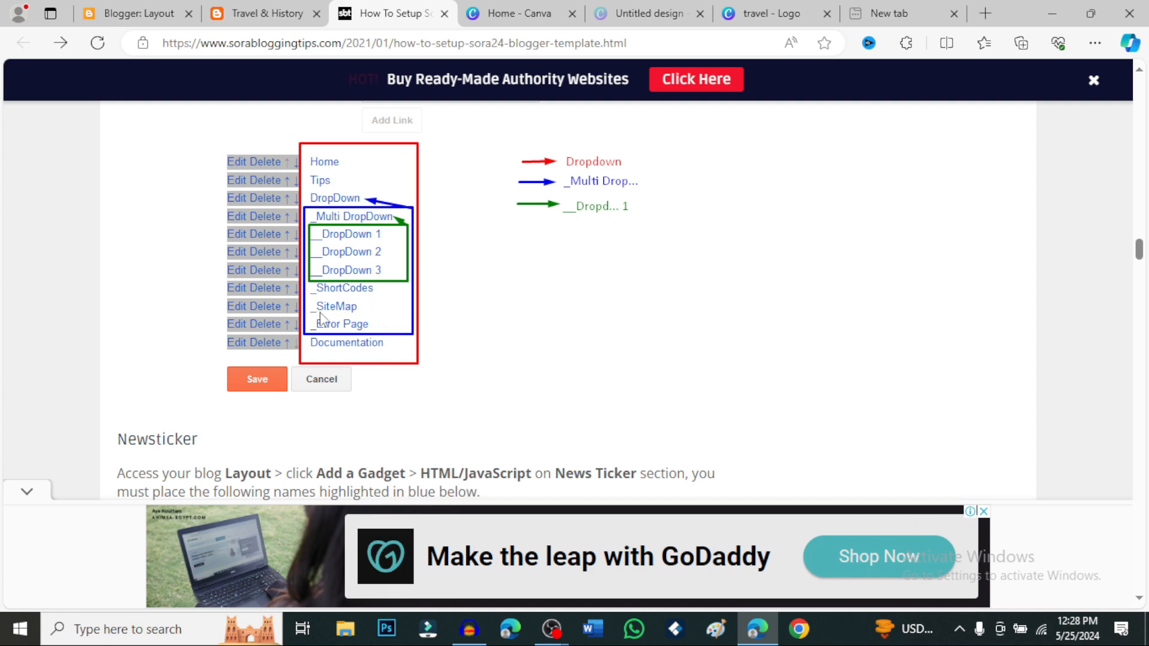
scroll(322, 320, up, 3)
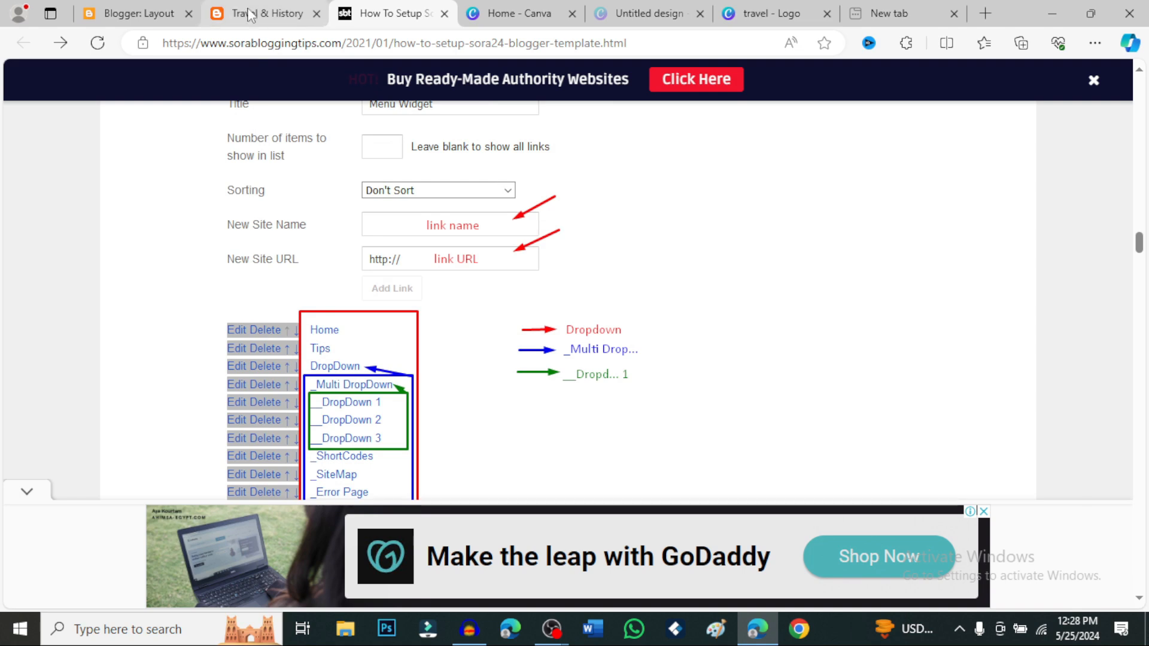
click(266, 17)
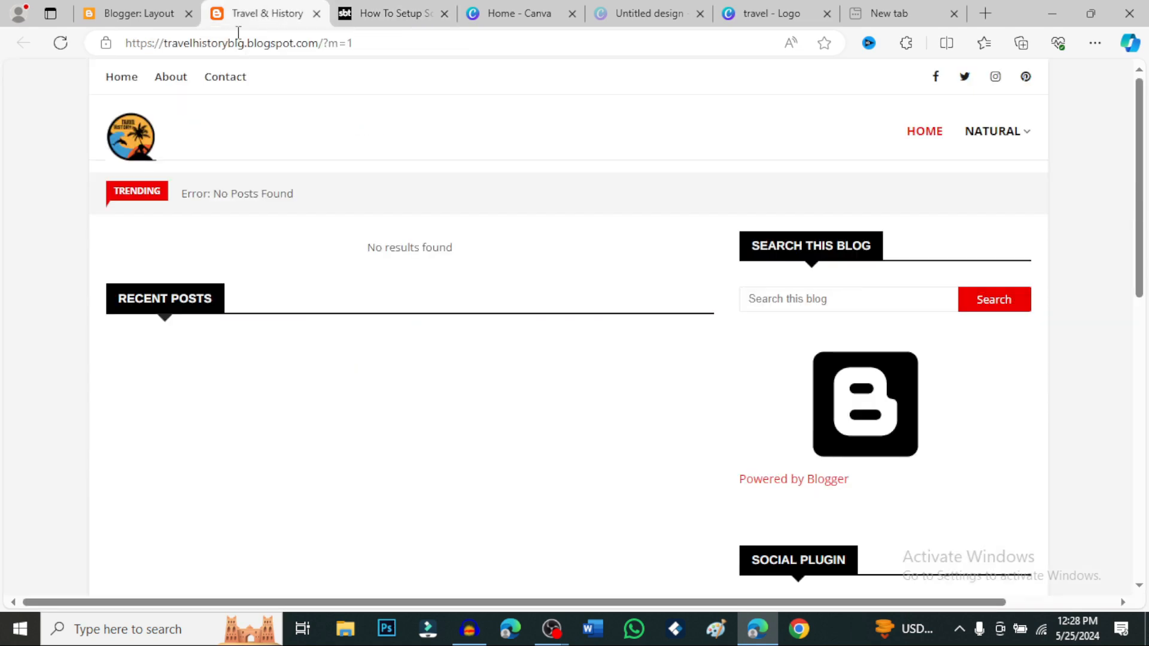
click(128, 16)
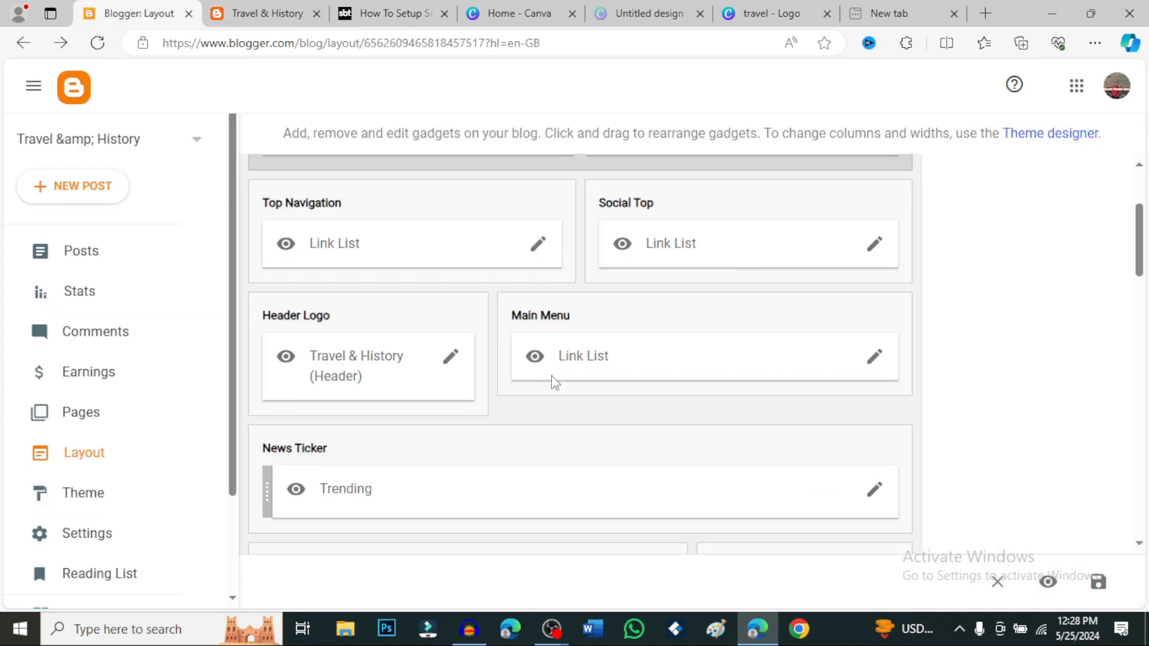
- Review the Header Logo widget's image and placement settings, and close them without saving
click(451, 358)
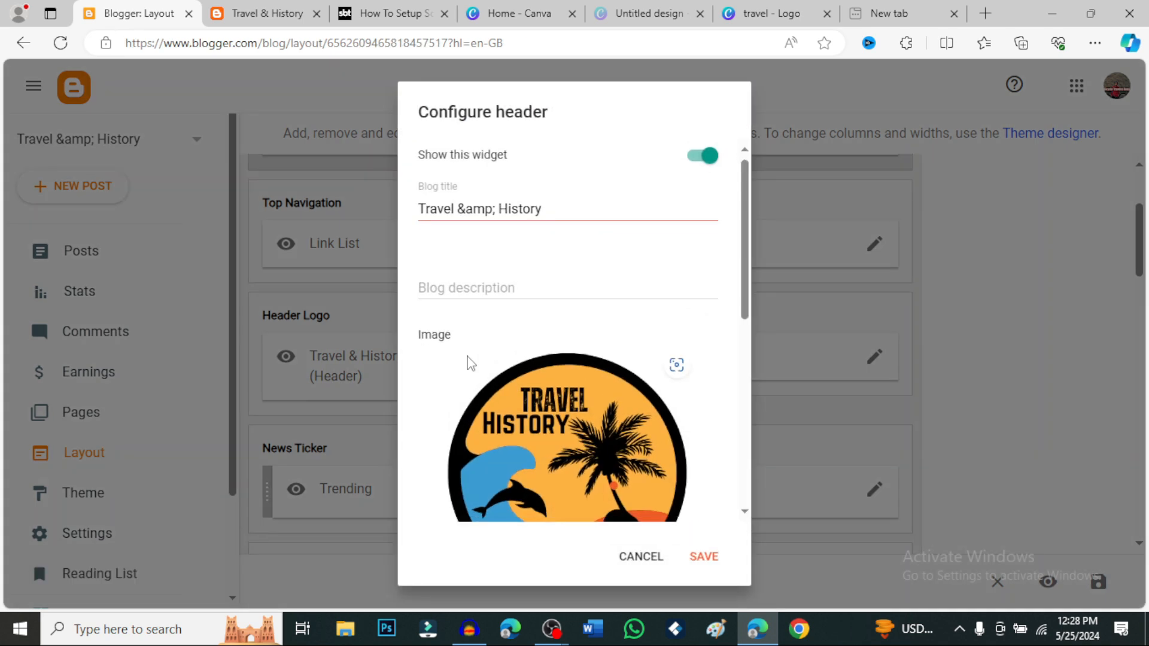
scroll(471, 363, down, 6)
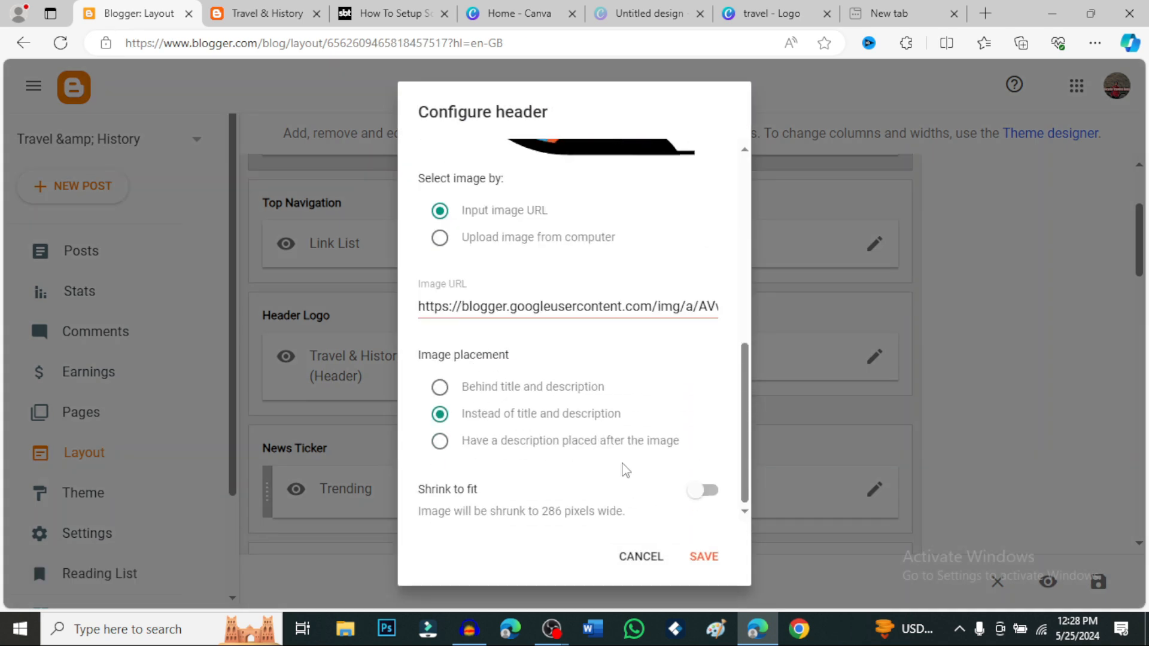
click(649, 560)
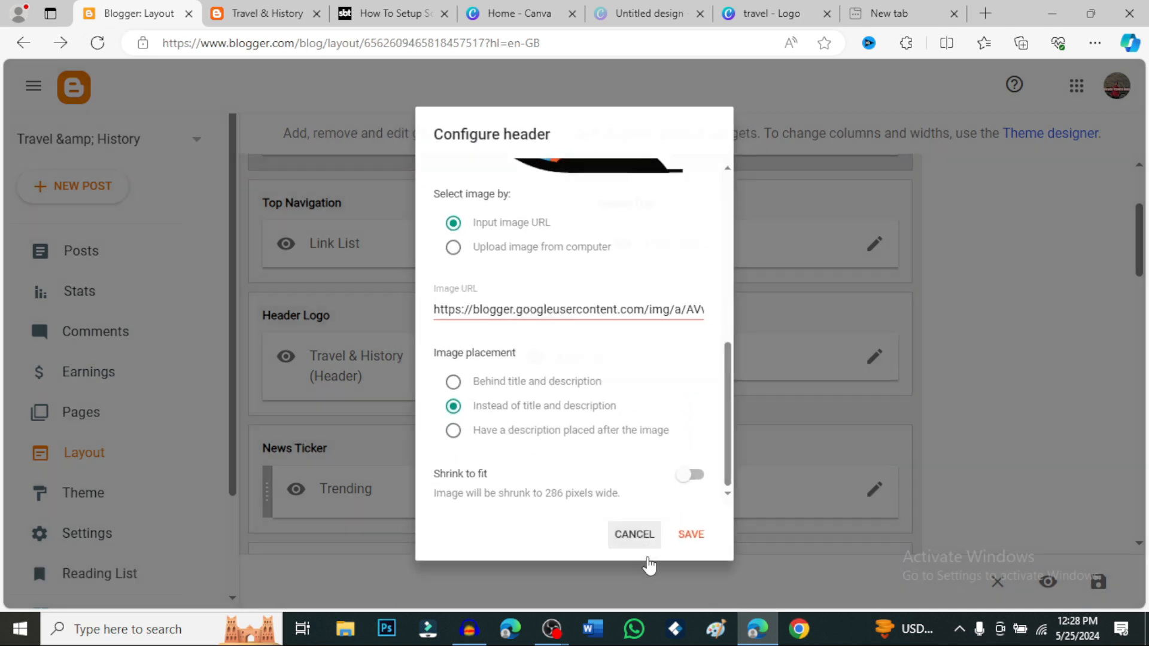
- Review the social links in the Social Top link list widget and close it without saving
click(869, 244)
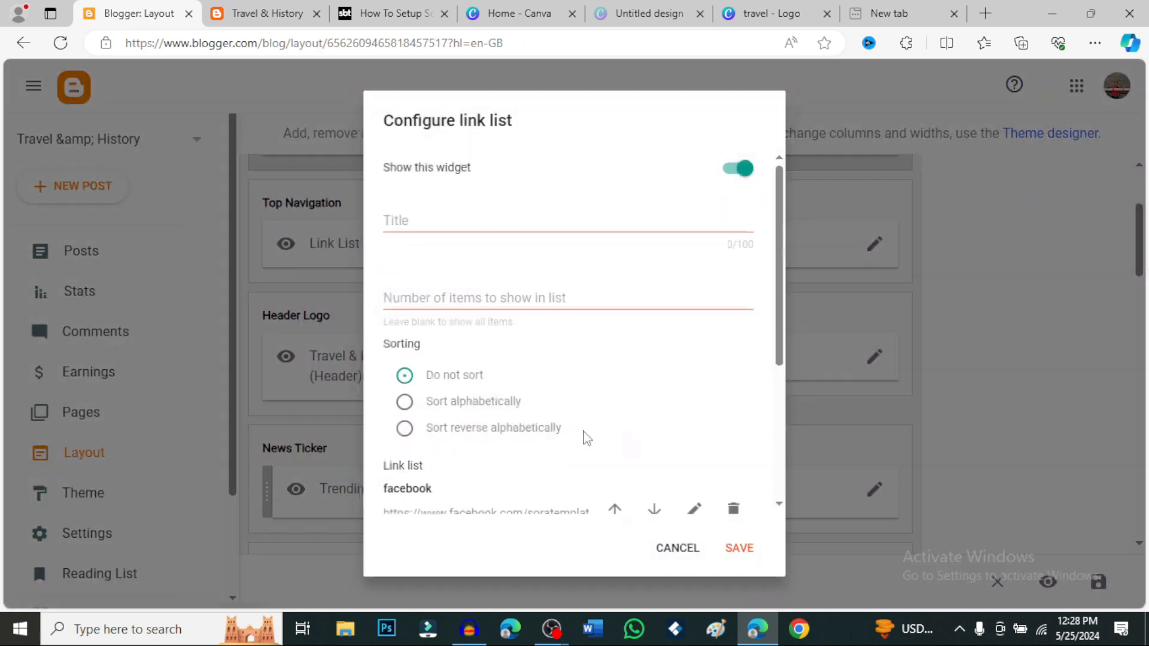
scroll(584, 436, down, 5)
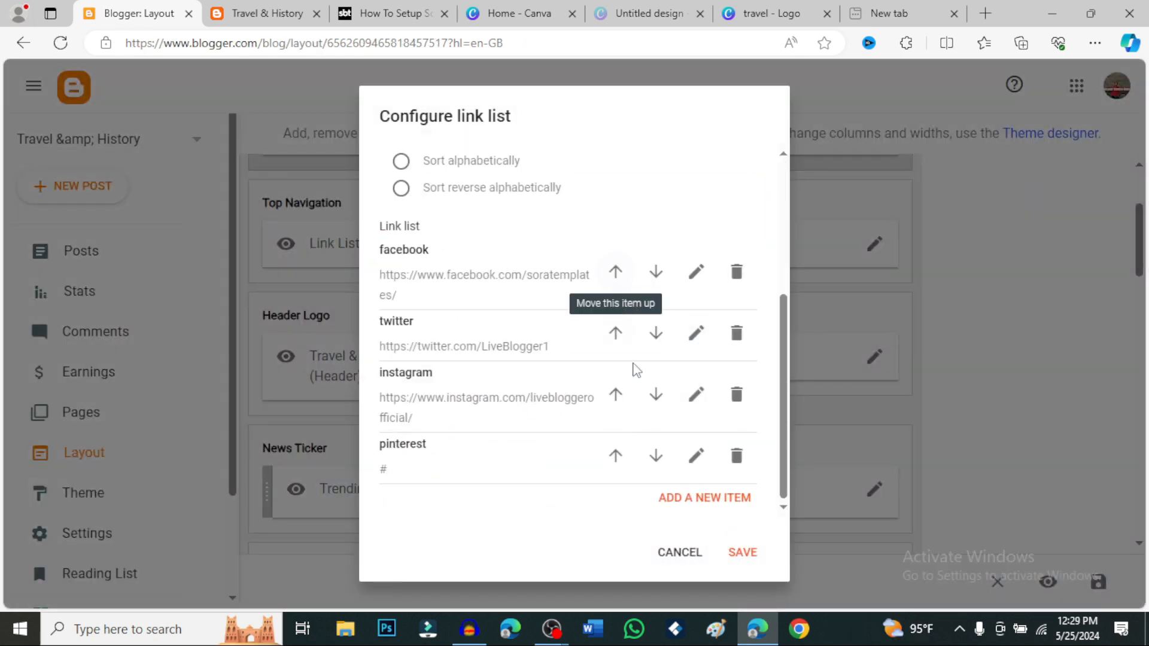
scroll(634, 371, up, 5)
click(678, 550)
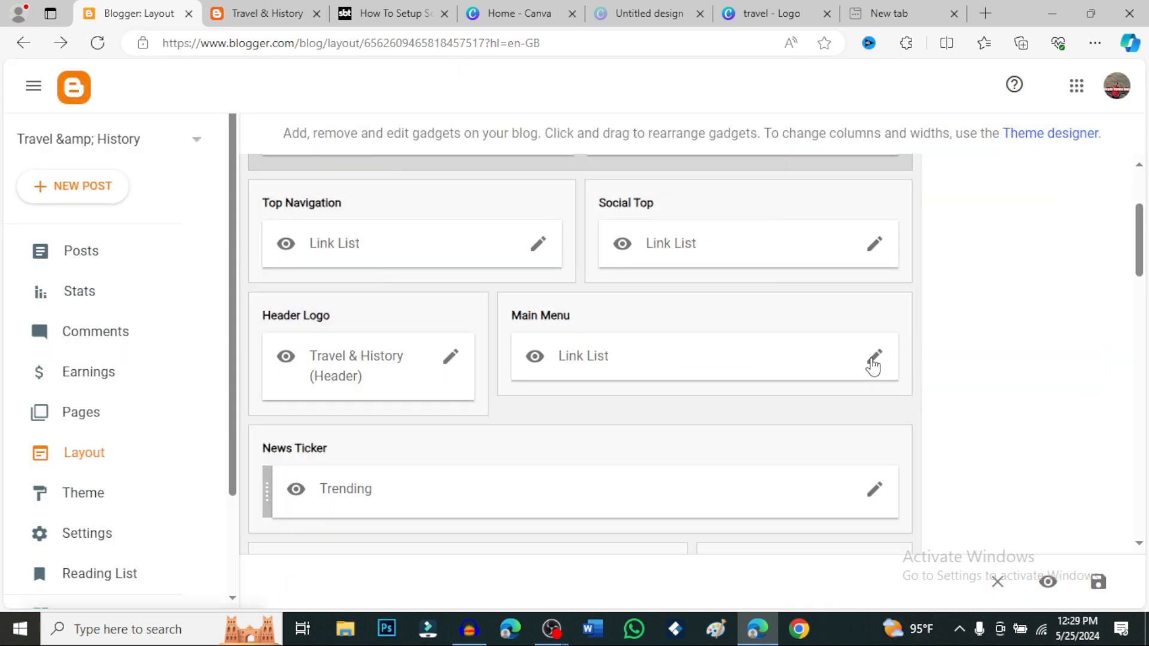
- Rename the _Waterfall link in the Main Menu link list as Waterfall
click(870, 364)
scroll(517, 423, down, 4)
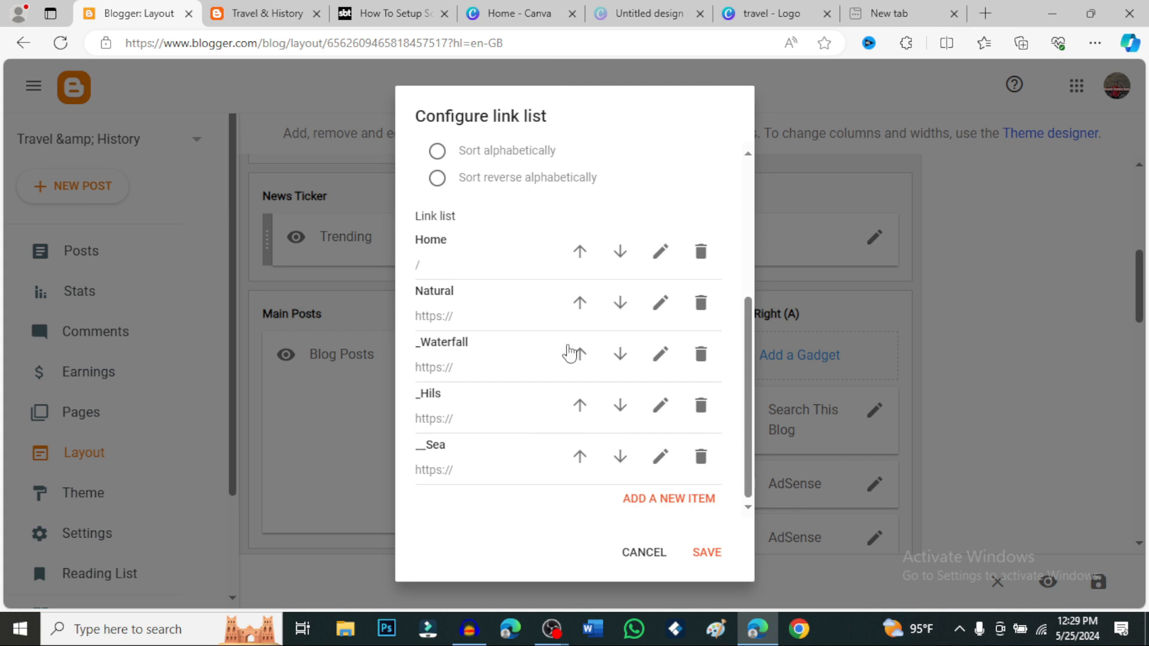
click(659, 354)
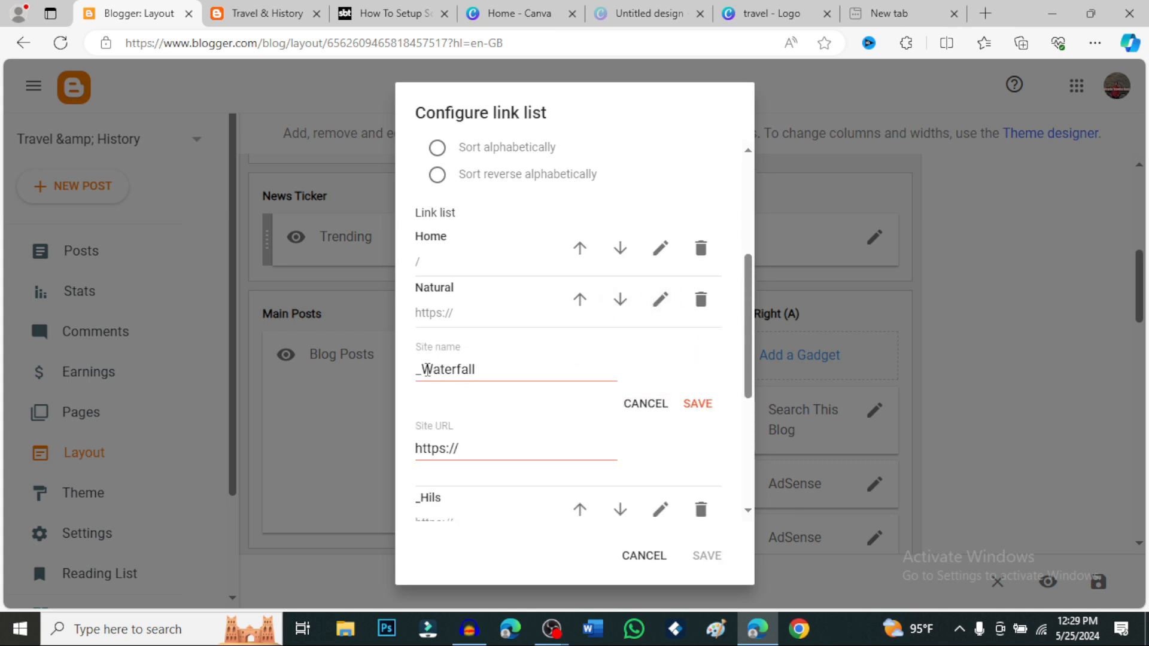
click(423, 369)
key(BackSpace)
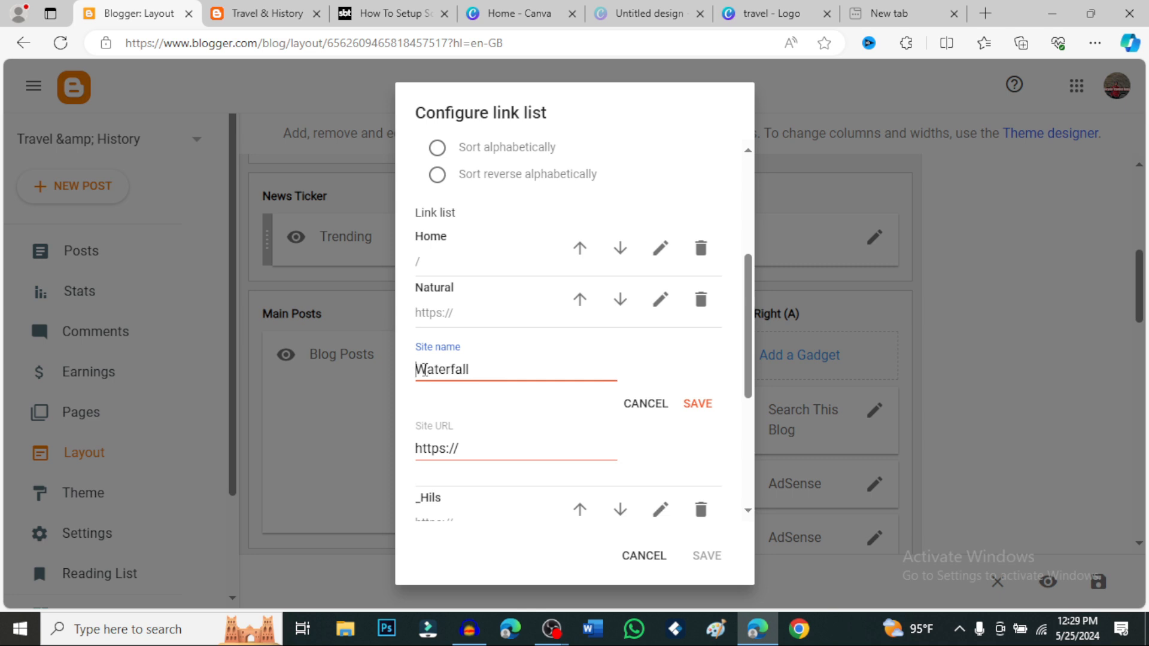
click(711, 404)
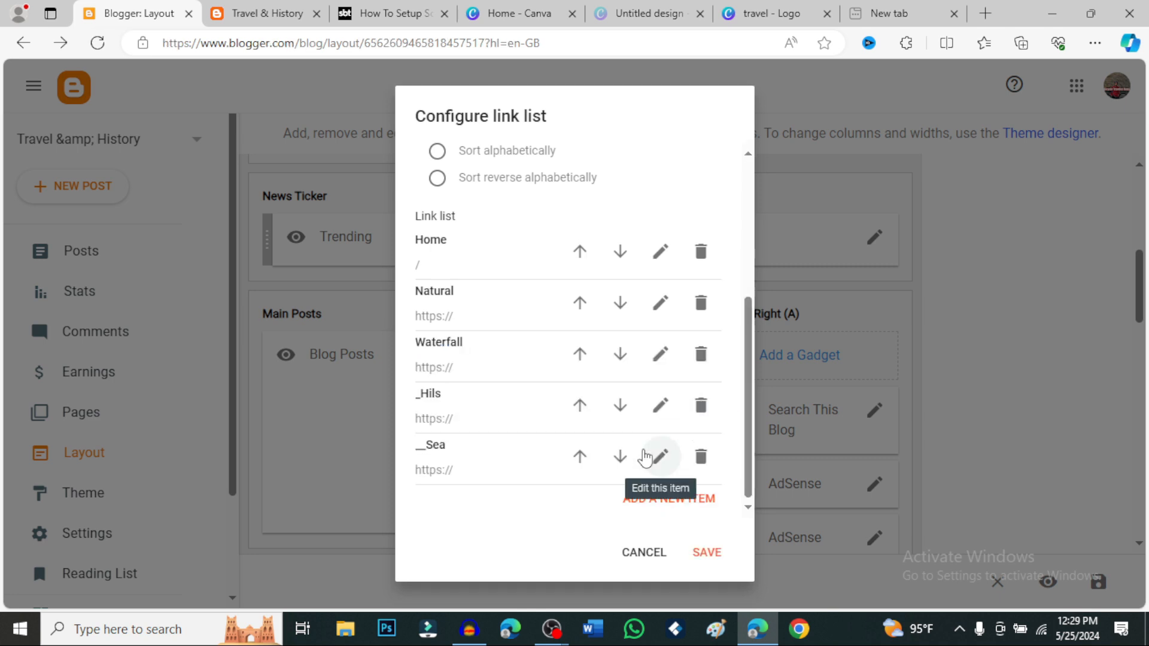
- Rename the _Hils link in the Main Menu link list as Hils
click(661, 406)
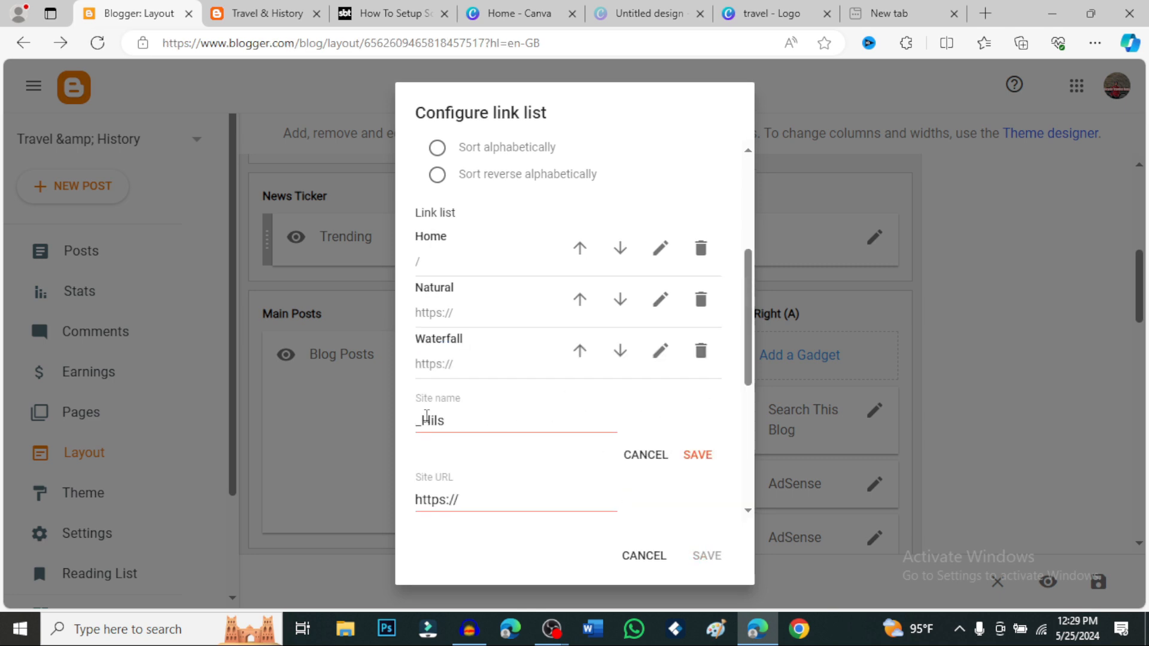
click(422, 421)
key(BackSpace)
click(694, 458)
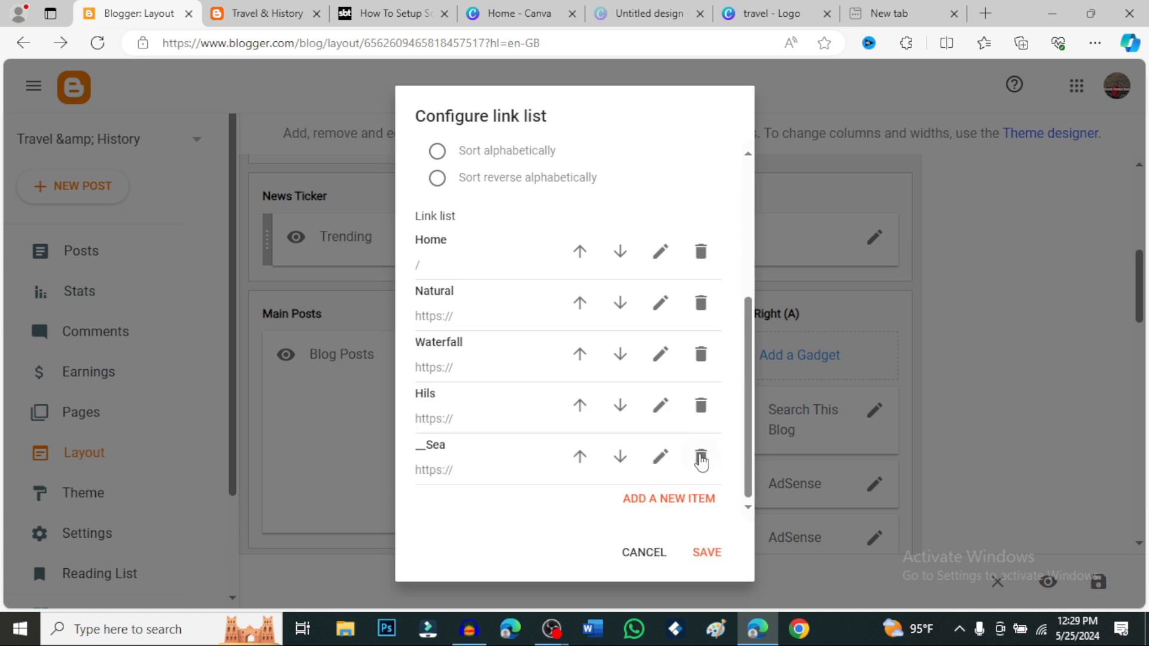
- Rename the __Sea link as Sea and save the Main Menu link list
click(660, 457)
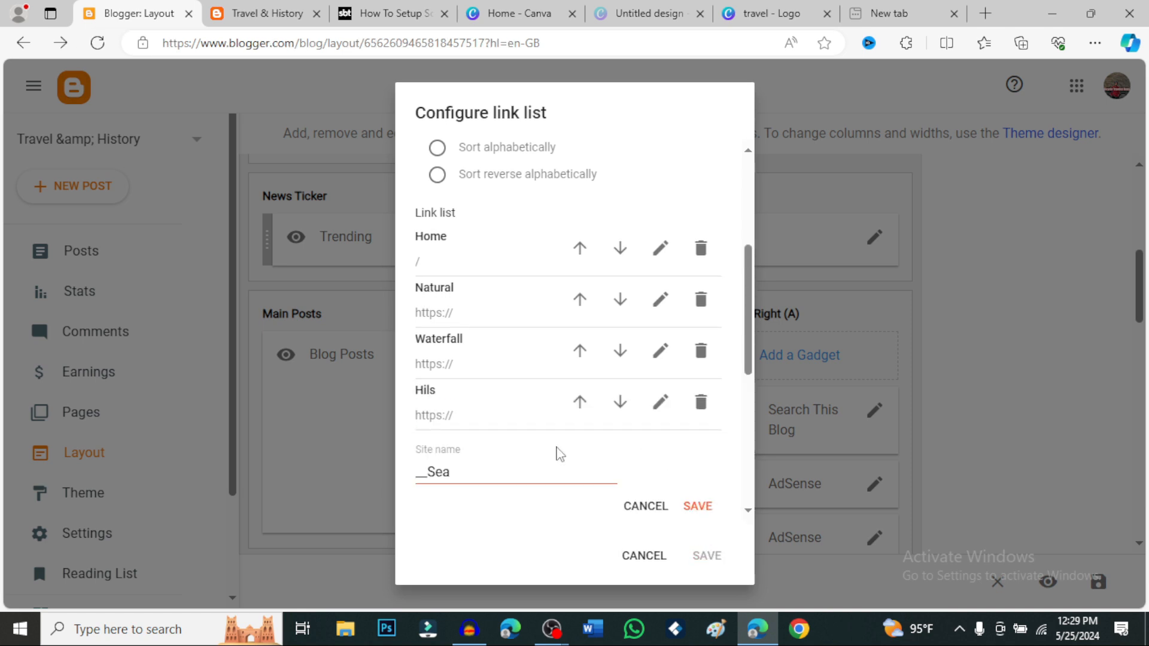
click(429, 473)
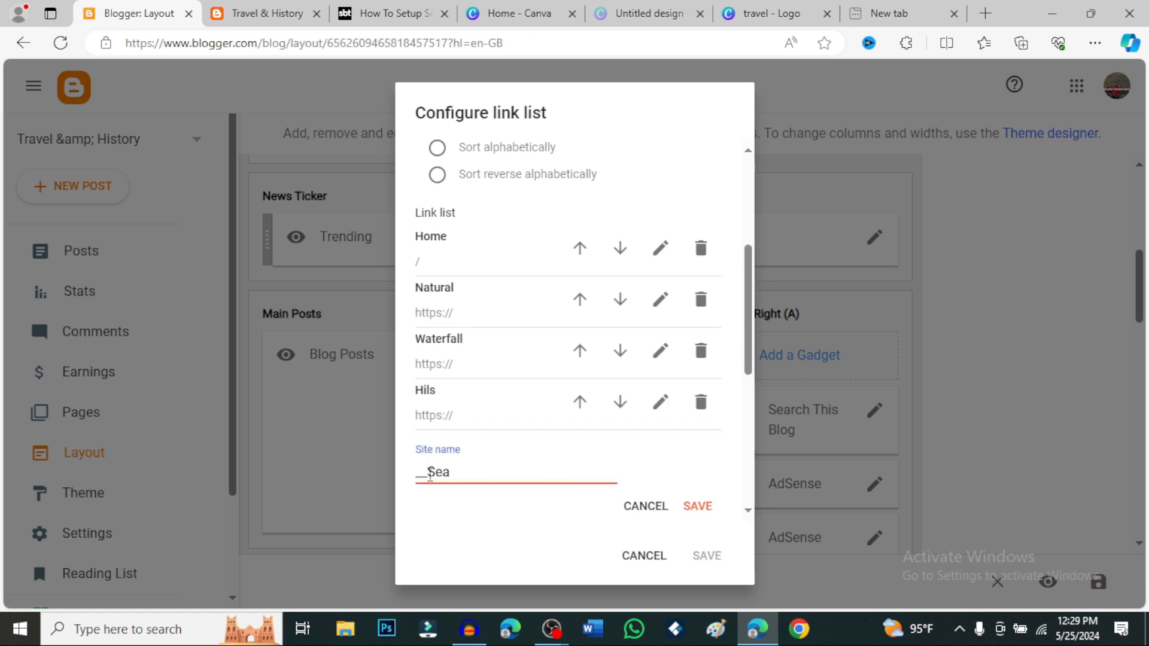
key(BackSpace)
click(698, 506)
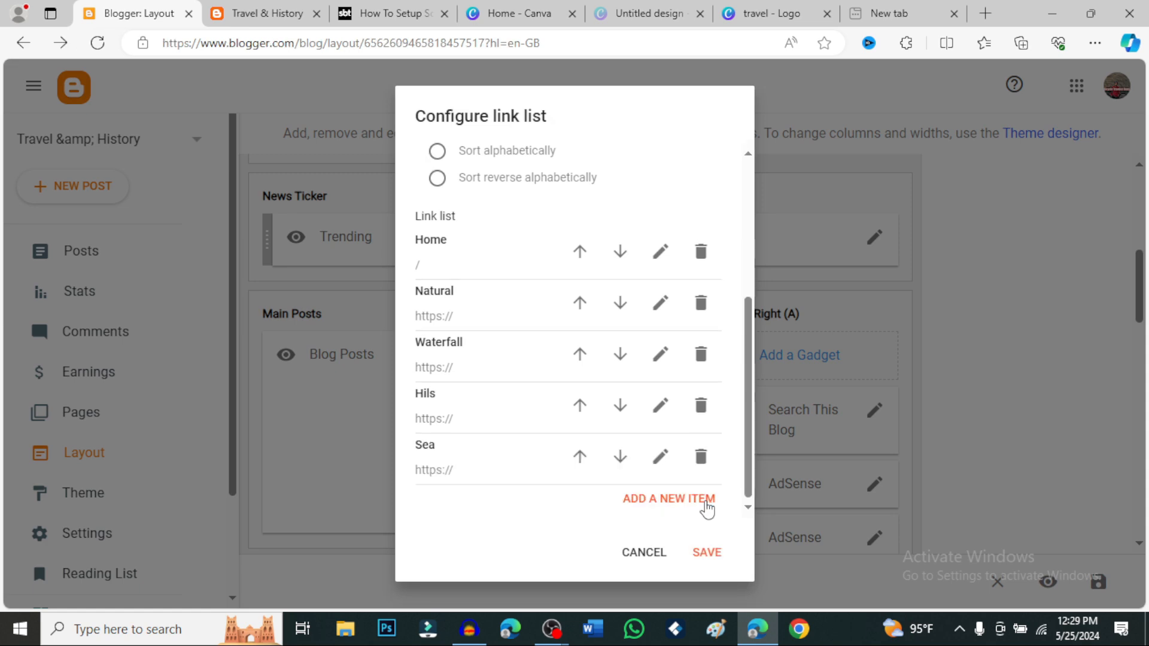
click(720, 551)
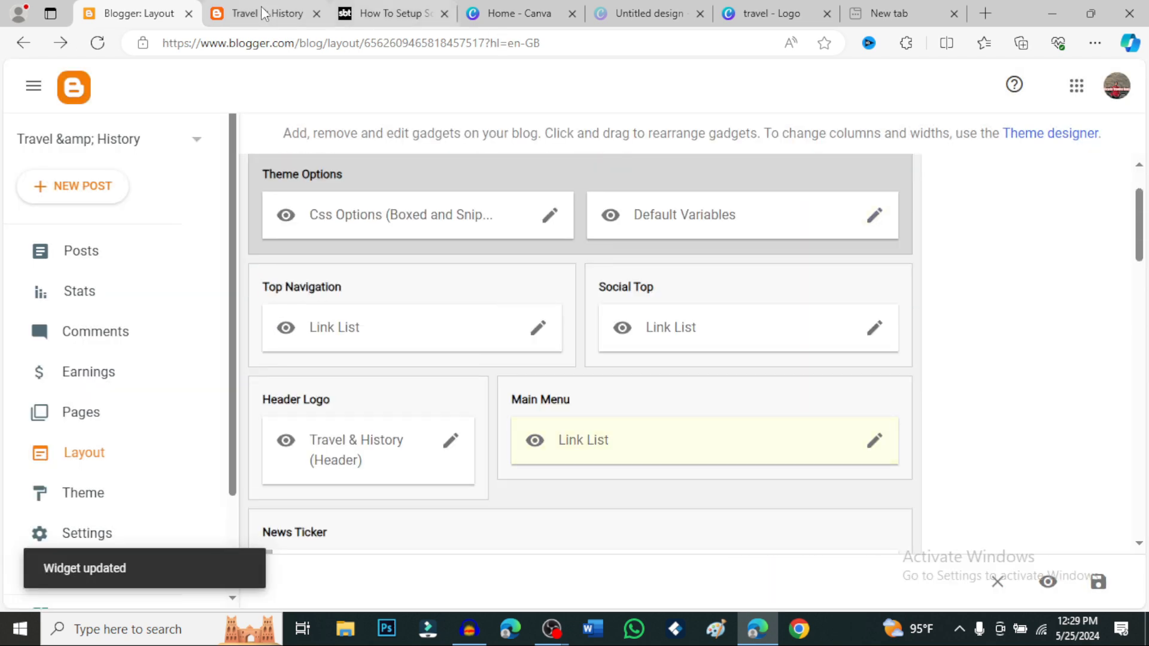
- Reload the live blog, check its main menu and top navigation links, and return to the Blogger Layout page
click(261, 6)
click(60, 44)
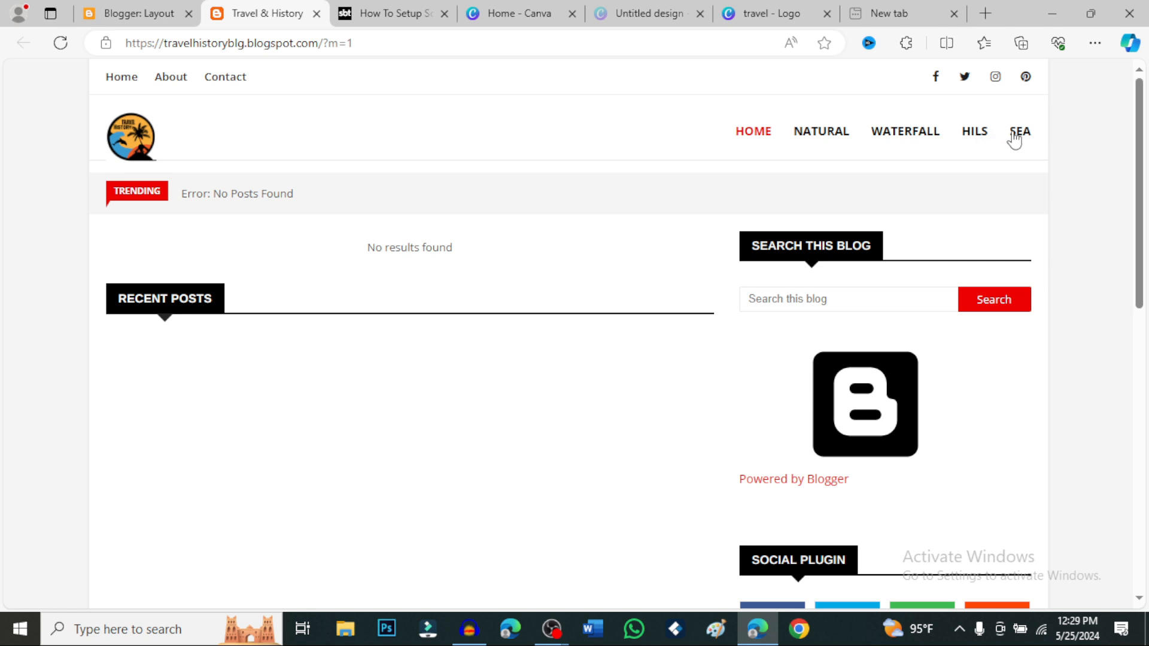
scroll(646, 335, up, 1)
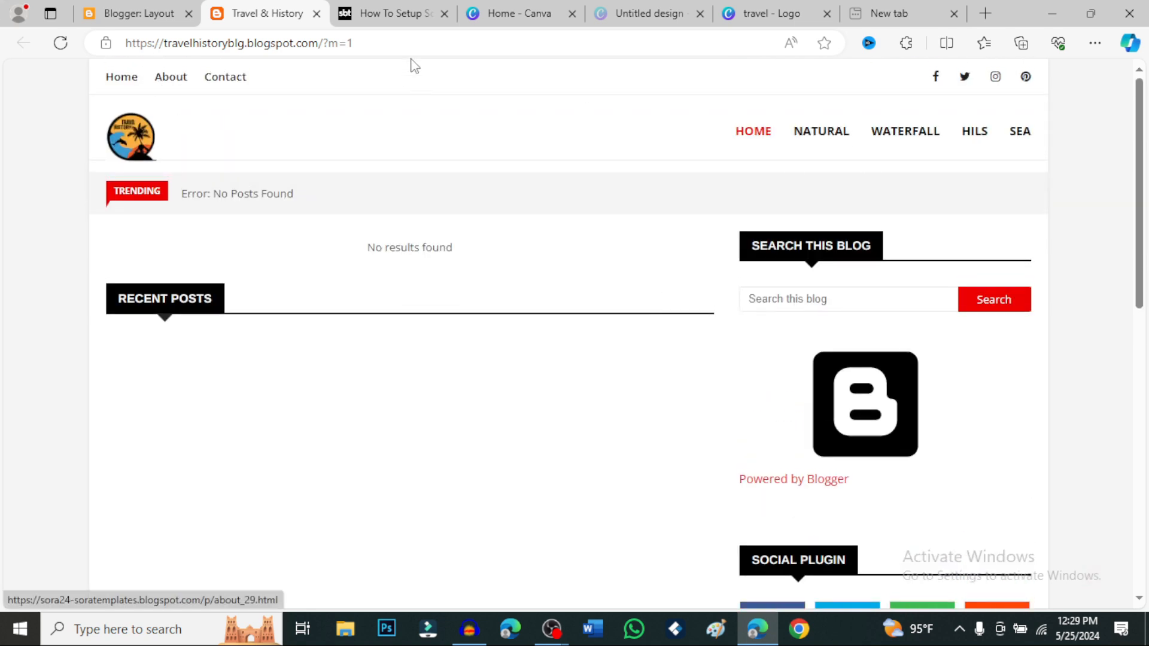
click(146, 15)
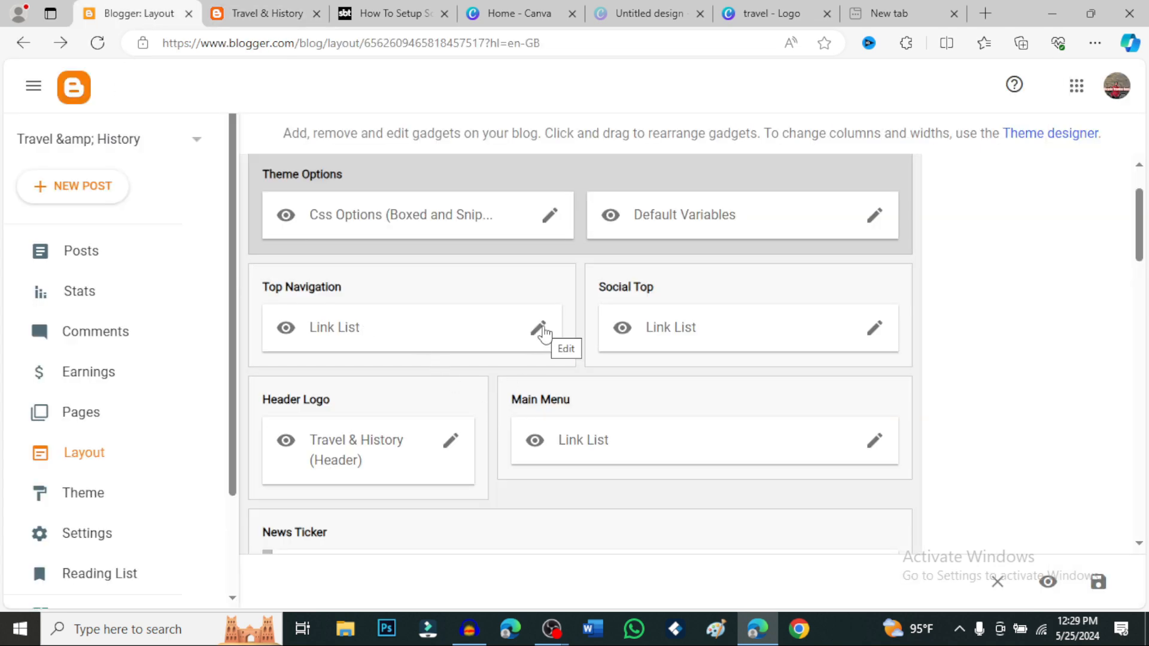
click(257, 13)
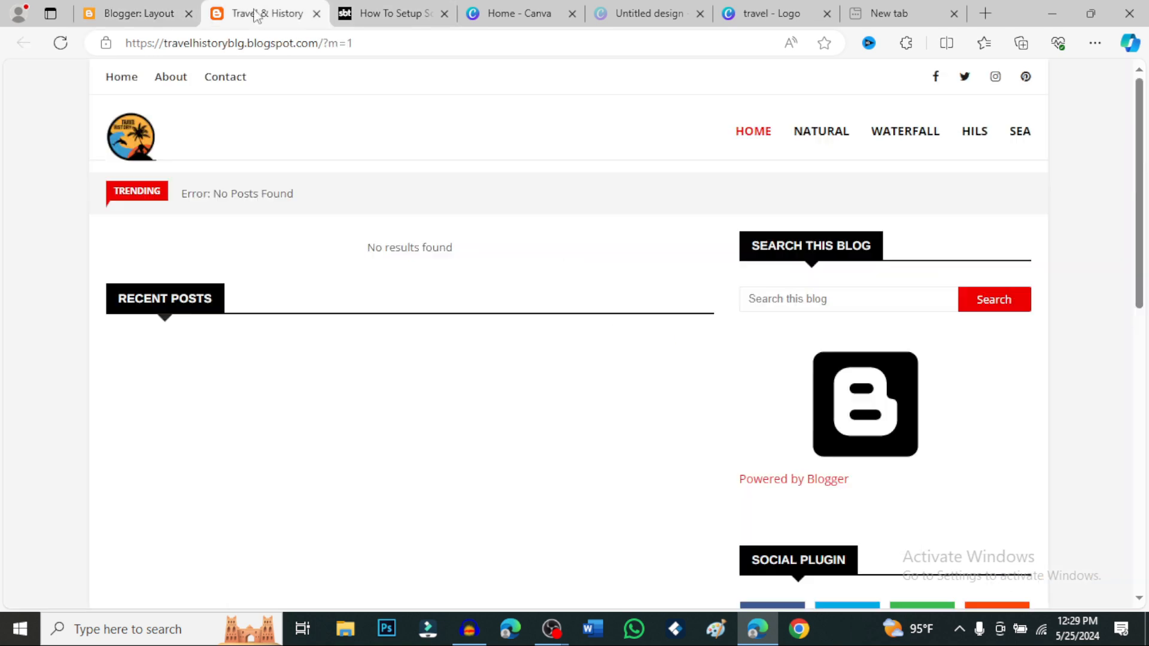
click(121, 15)
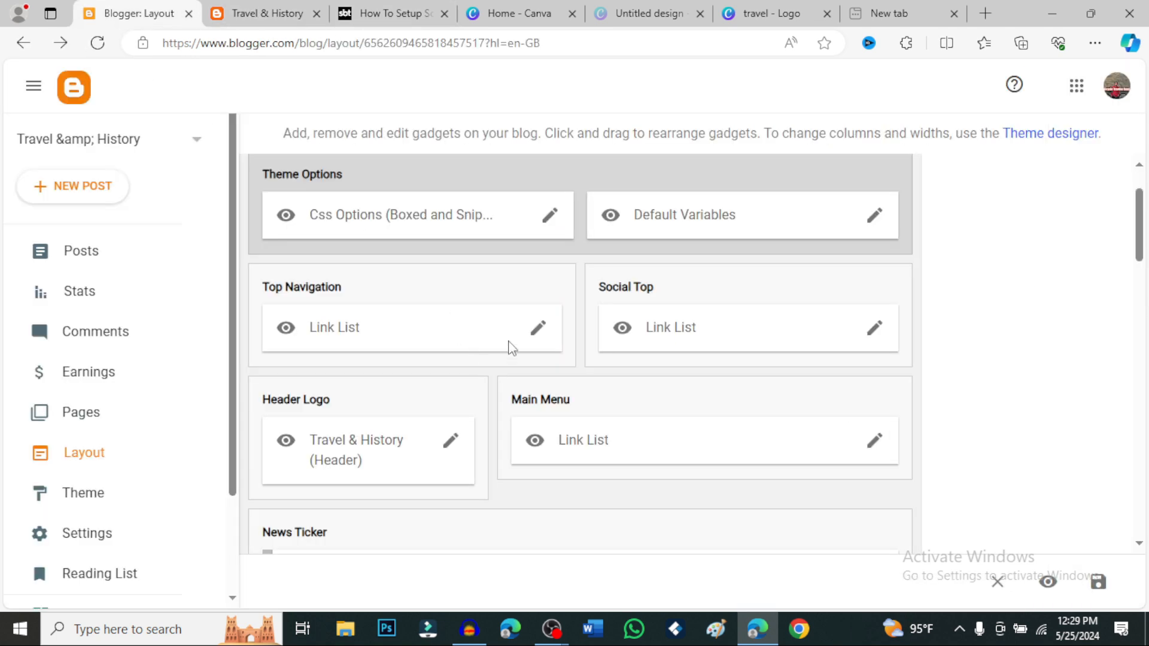
- Open the Top Navigation link list and review its Home, About and Contact entries
click(539, 331)
scroll(544, 344, down, 4)
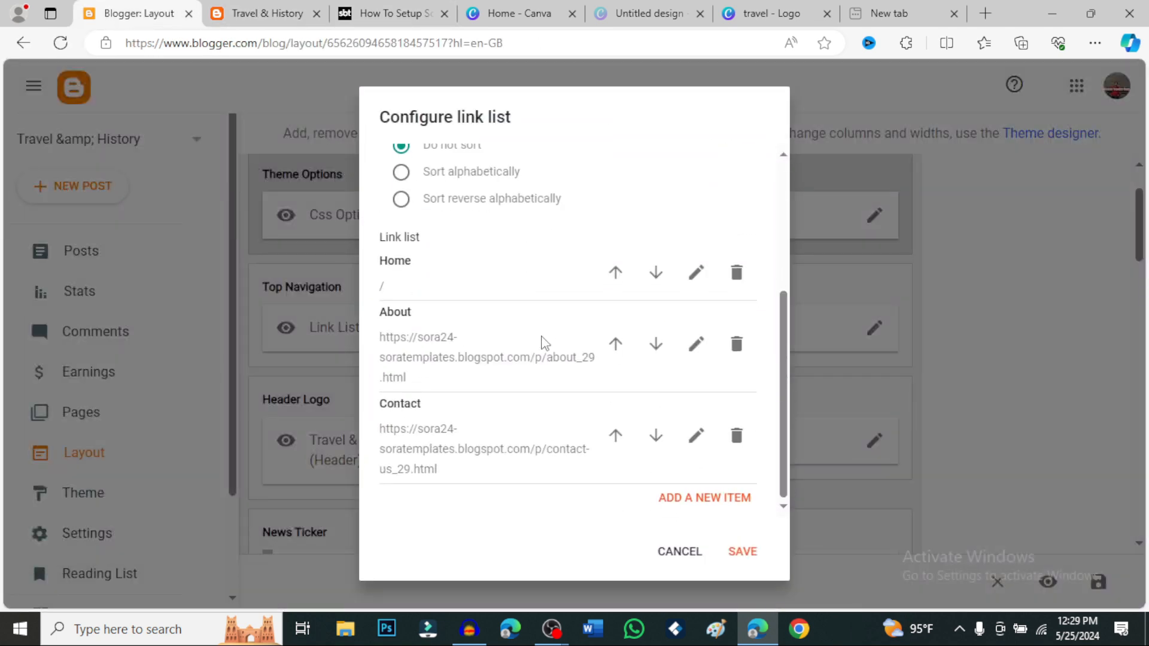